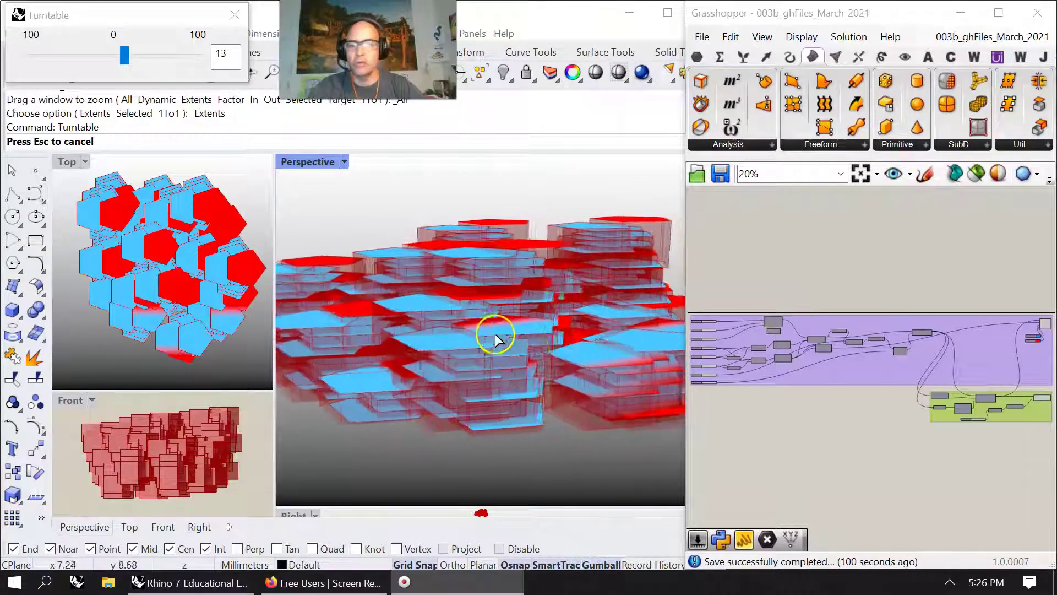
Stop the turntable rotation, orbit the perspective view, and widen the Grasshopper window over the Rhino viewports.
{"action": "right_click_drag", "start_coordinate": [479, 335], "coordinate": [298, 335]}
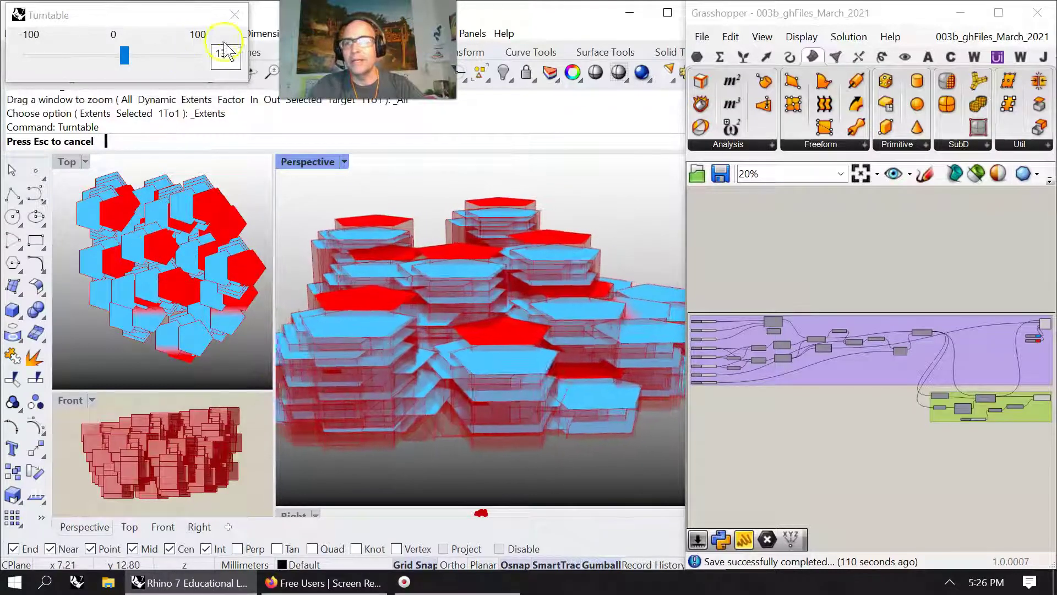
{"action": "key", "text": "Escape"}
{"action": "right_click_drag", "start_coordinate": [376, 360], "coordinate": [467, 304]}
{"action": "left_click_drag", "start_coordinate": [683, 277], "coordinate": [424, 277]}
Maximize the Top viewport and set its display mode to Shaded.
{"action": "double_click", "coordinate": [67, 162]}
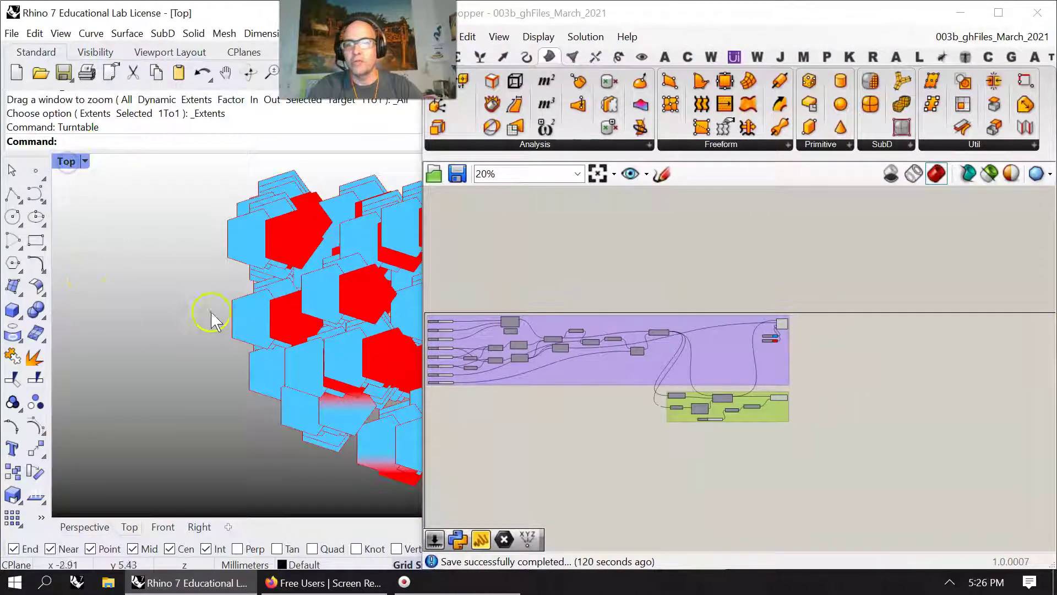
{"action": "scroll", "coordinate": [188, 329], "scroll_direction": "down", "scroll_amount": 7}
{"action": "right_click_drag", "start_coordinate": [337, 353], "coordinate": [302, 382]}
{"action": "scroll", "coordinate": [242, 325], "scroll_direction": "up", "scroll_amount": 7}
{"action": "right_click_drag", "start_coordinate": [286, 423], "coordinate": [279, 350]}
{"action": "left_click", "coordinate": [62, 163]}
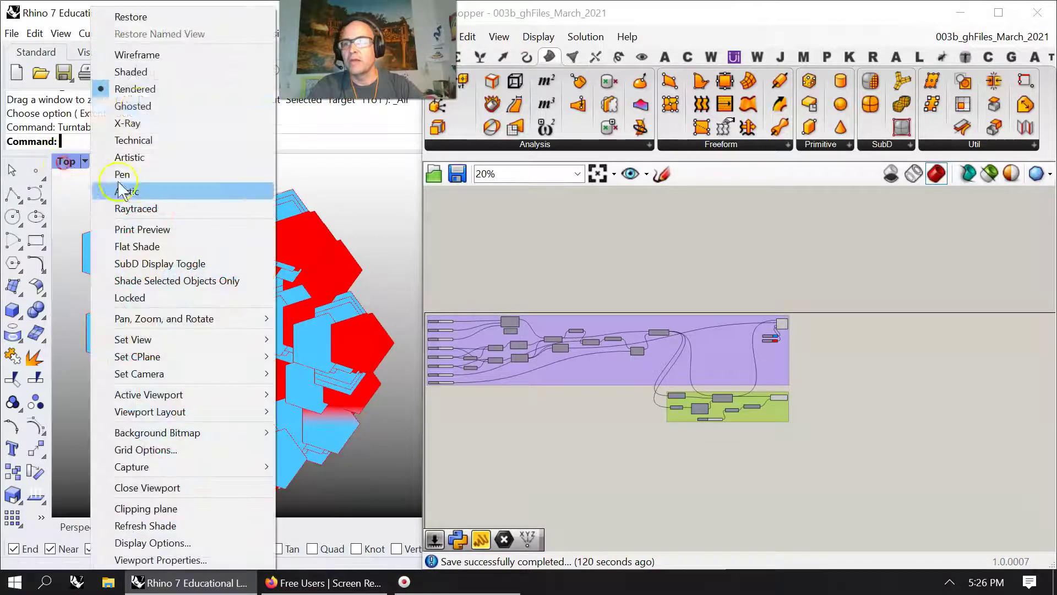
{"action": "left_click", "coordinate": [122, 71]}
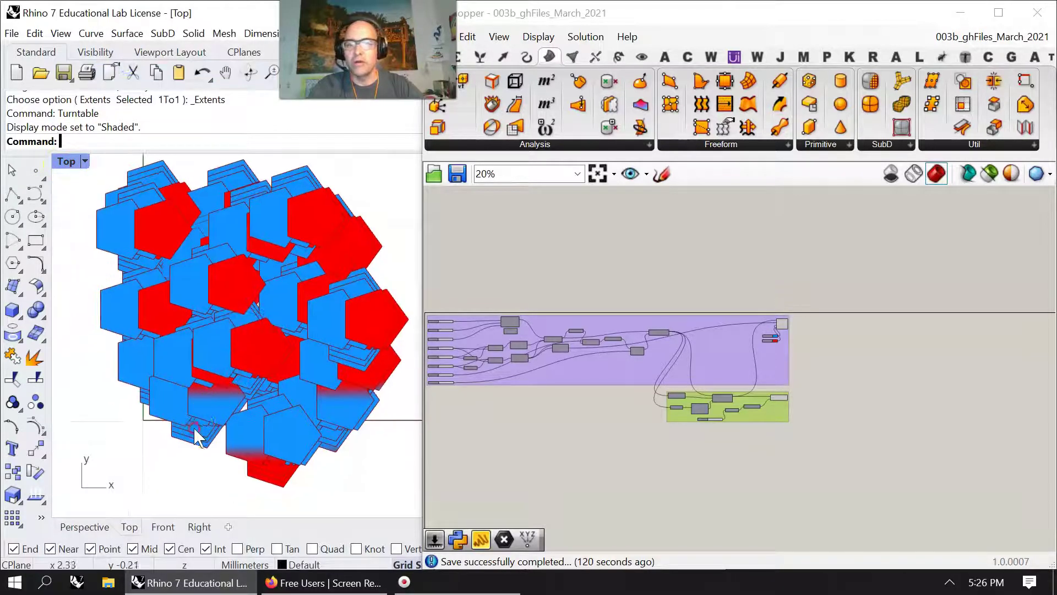
Add the glasses-icon component with the Exceptions input beside Gradient Hatch to label the components by name.
{"action": "scroll", "coordinate": [229, 405], "scroll_direction": "down", "scroll_amount": 3}
{"action": "right_click_drag", "start_coordinate": [564, 426], "coordinate": [701, 373]}
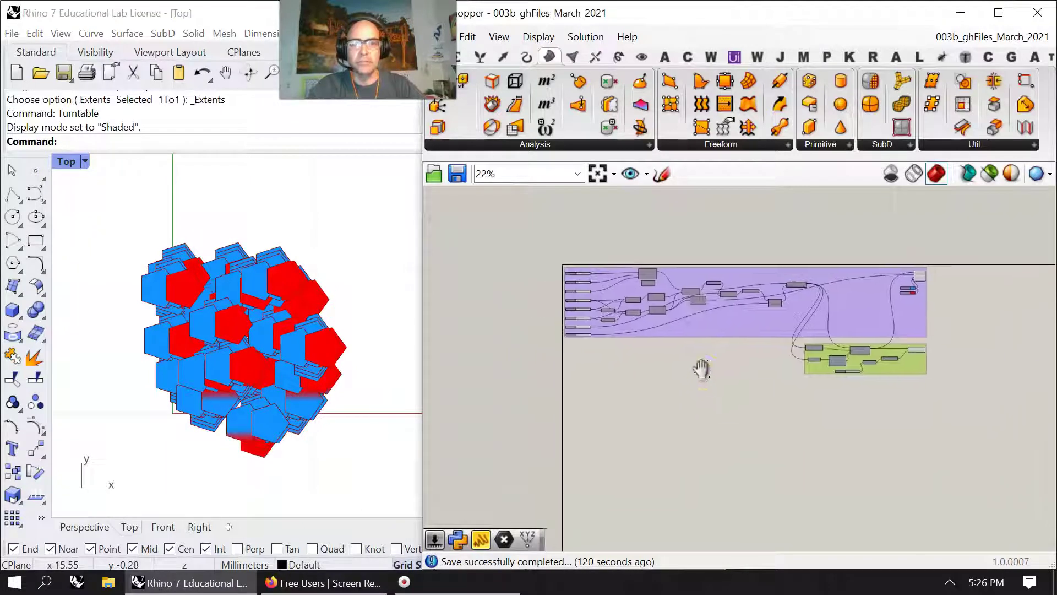
{"action": "scroll", "coordinate": [938, 323], "scroll_direction": "up", "scroll_amount": 5}
{"action": "scroll", "coordinate": [938, 323], "scroll_direction": "up", "scroll_amount": 4}
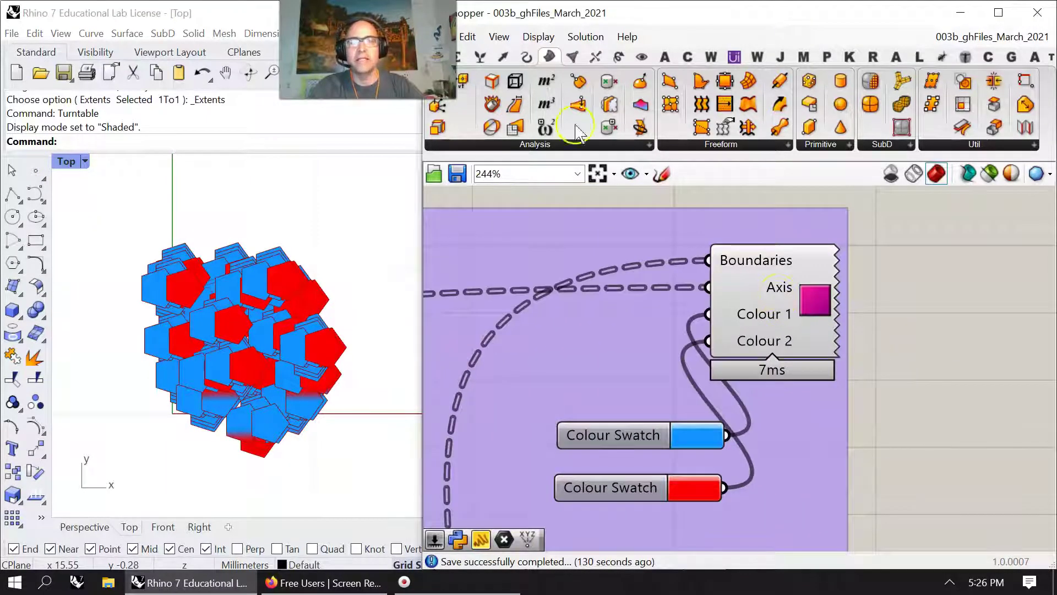
{"action": "key", "text": "alt+p"}
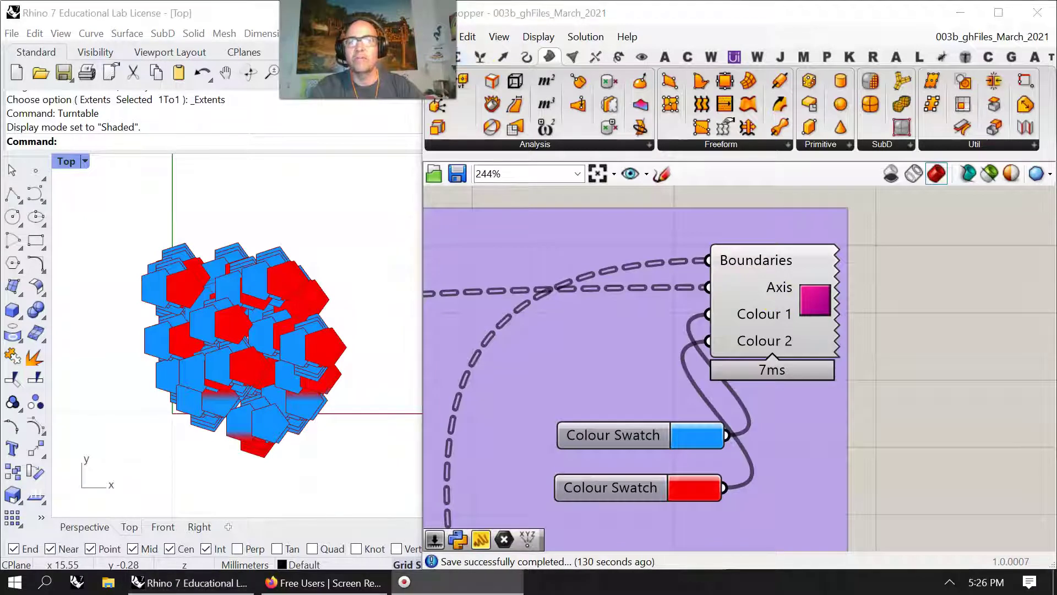
{"action": "left_click", "coordinate": [435, 56]}
{"action": "left_click_drag", "start_coordinate": [866, 81], "coordinate": [974, 265]}
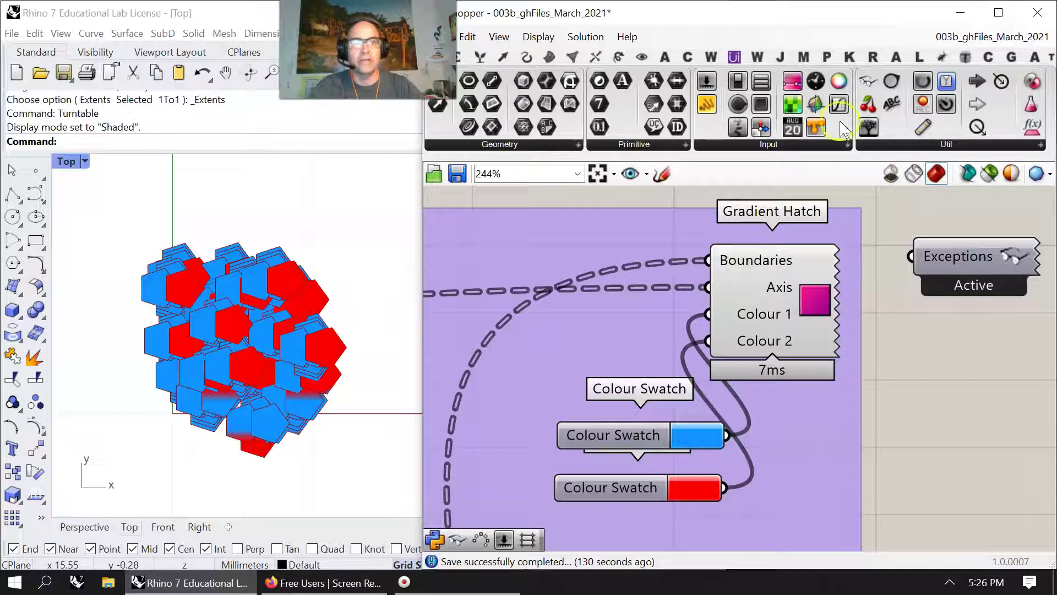
Look through the Params Input components and the Display components for the Colour Swatch and Gradient Hatch.
{"action": "left_click", "coordinate": [642, 57]}
{"action": "left_click", "coordinate": [435, 57]}
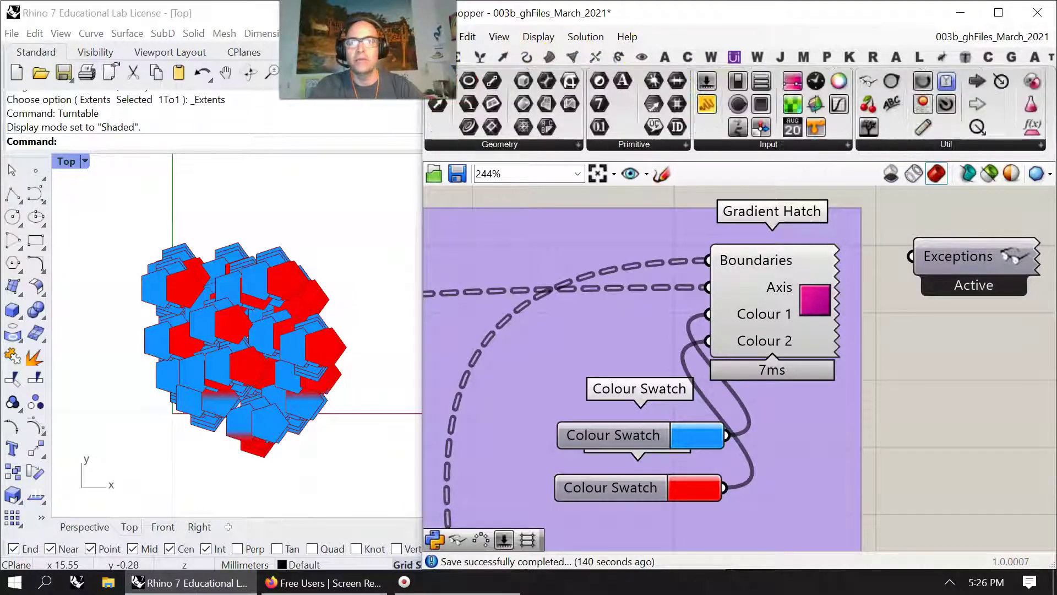
{"action": "left_click", "coordinate": [779, 147]}
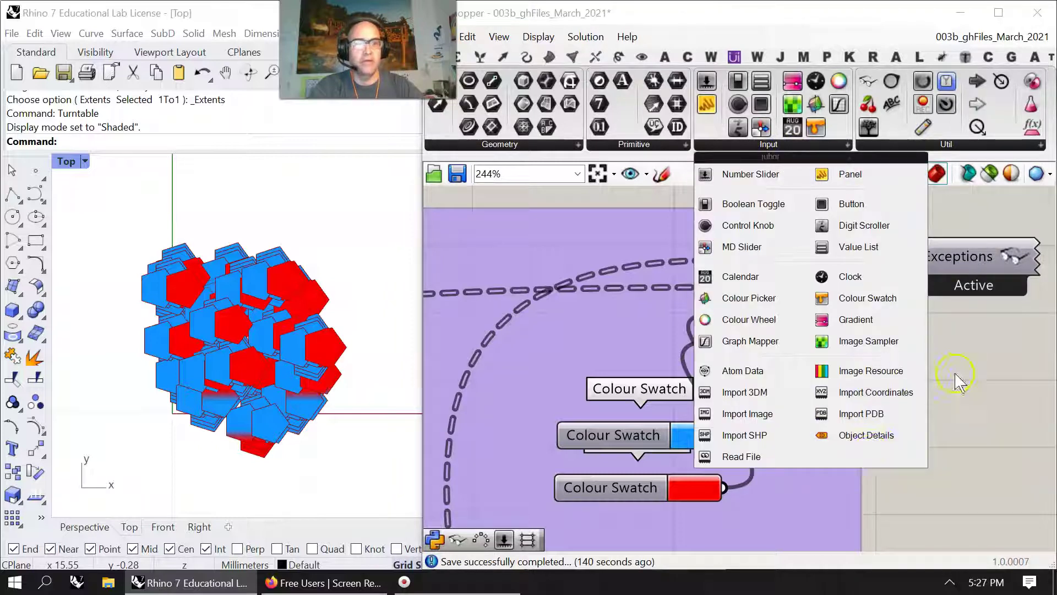
{"action": "left_click", "coordinate": [981, 396]}
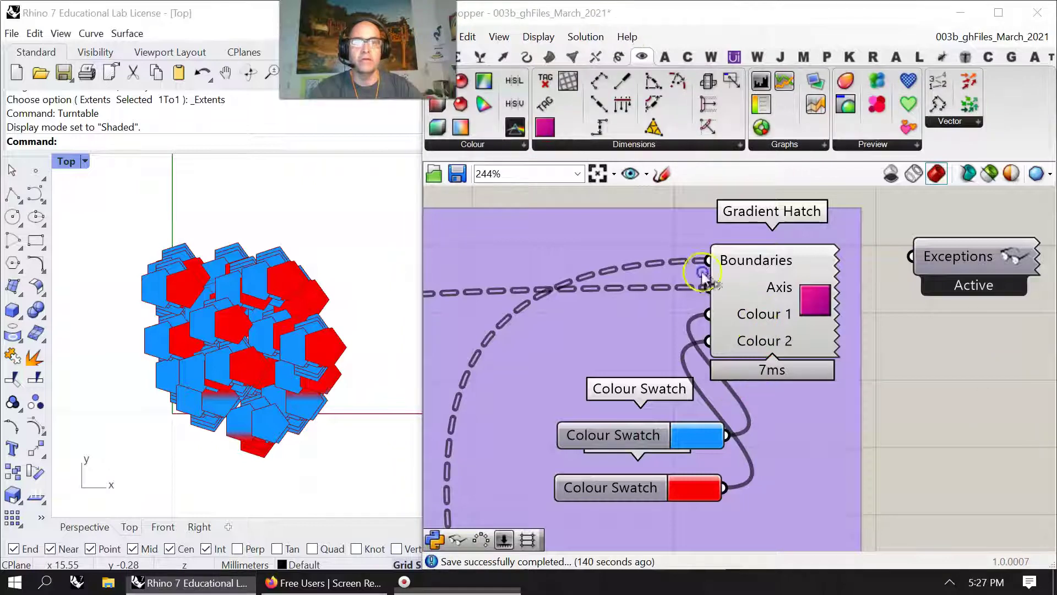
{"action": "left_click", "coordinate": [695, 250]}
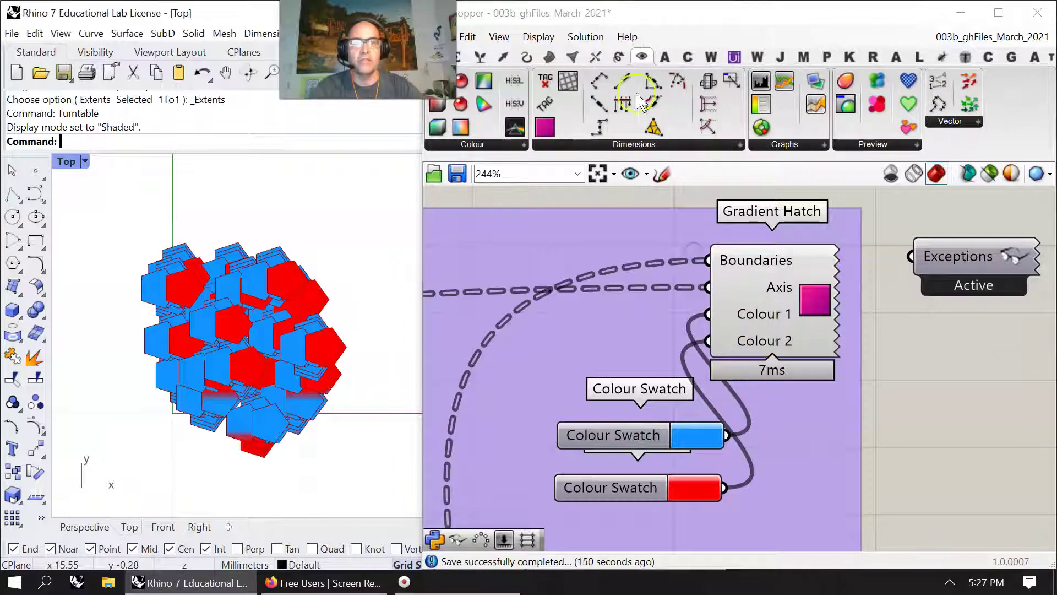
{"action": "left_click", "coordinate": [643, 56]}
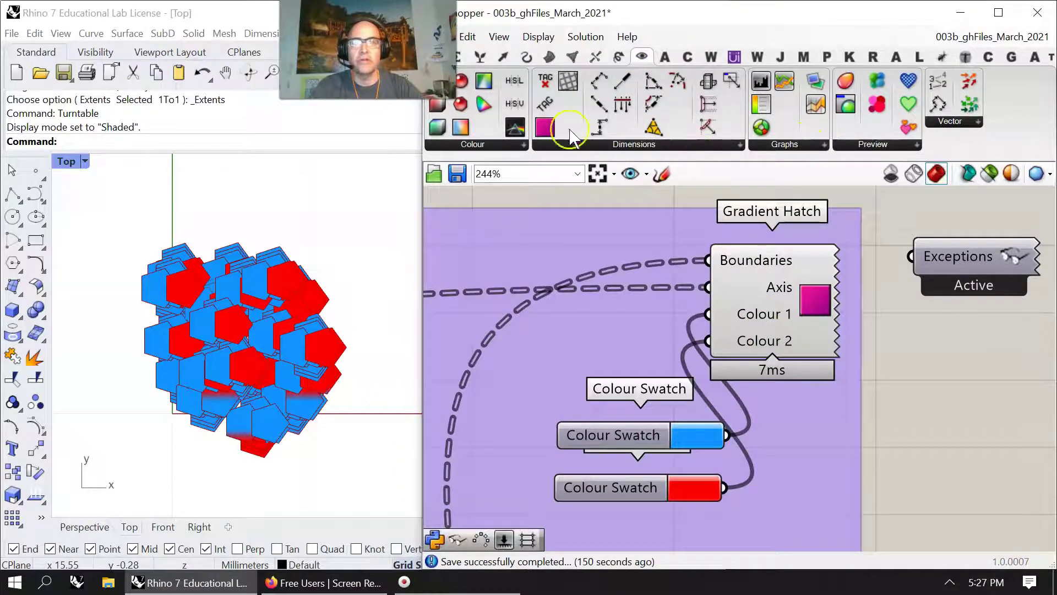
{"action": "left_click", "coordinate": [545, 106]}
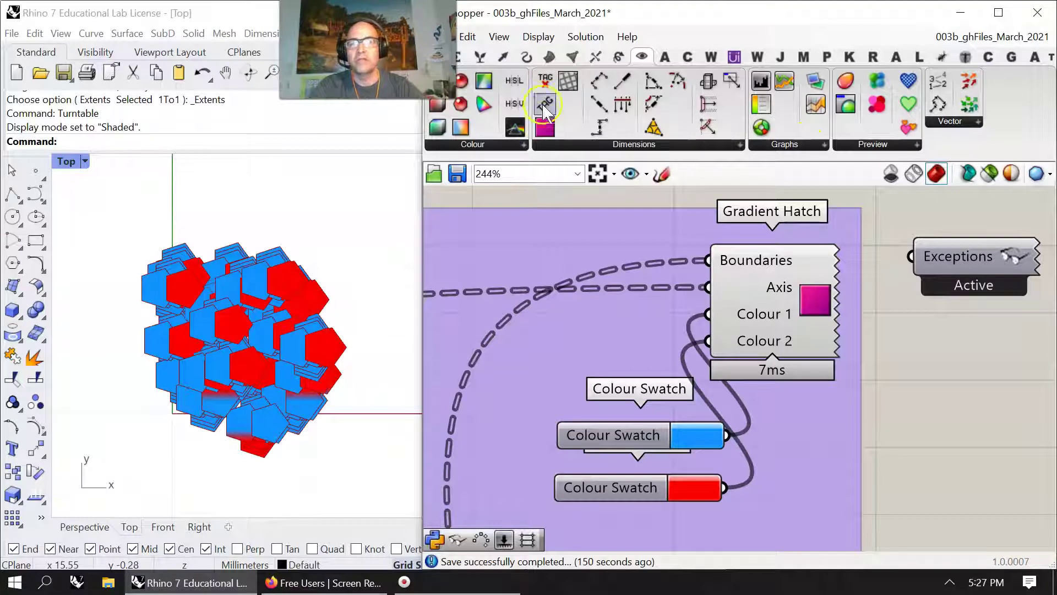
{"action": "left_click", "coordinate": [678, 232]}
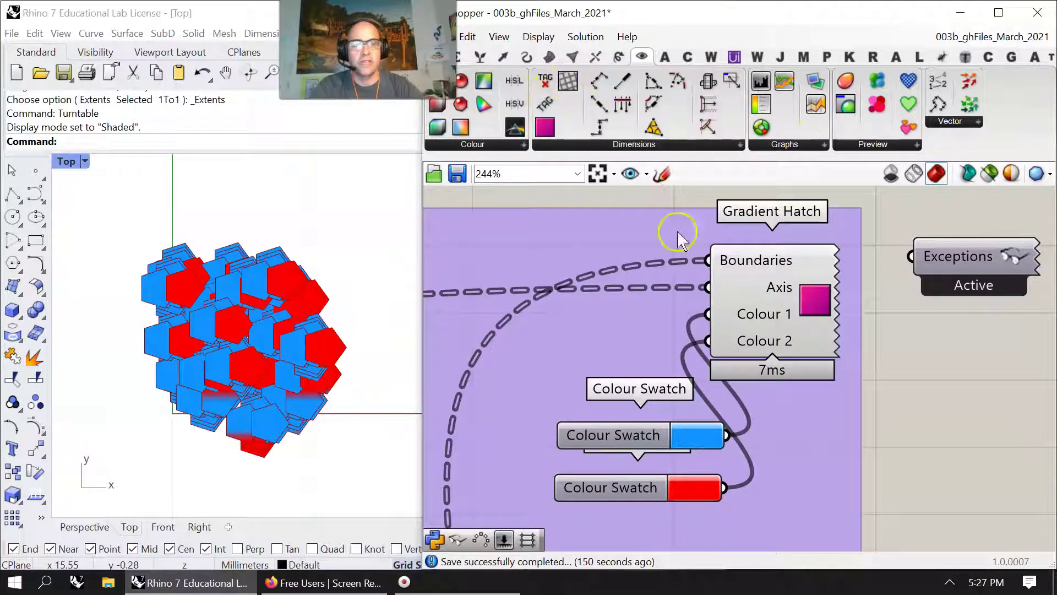
Select the Gradient Hatch component and trace its input wires back through the definition.
{"action": "left_click", "coordinate": [771, 325]}
{"action": "left_click", "coordinate": [766, 452]}
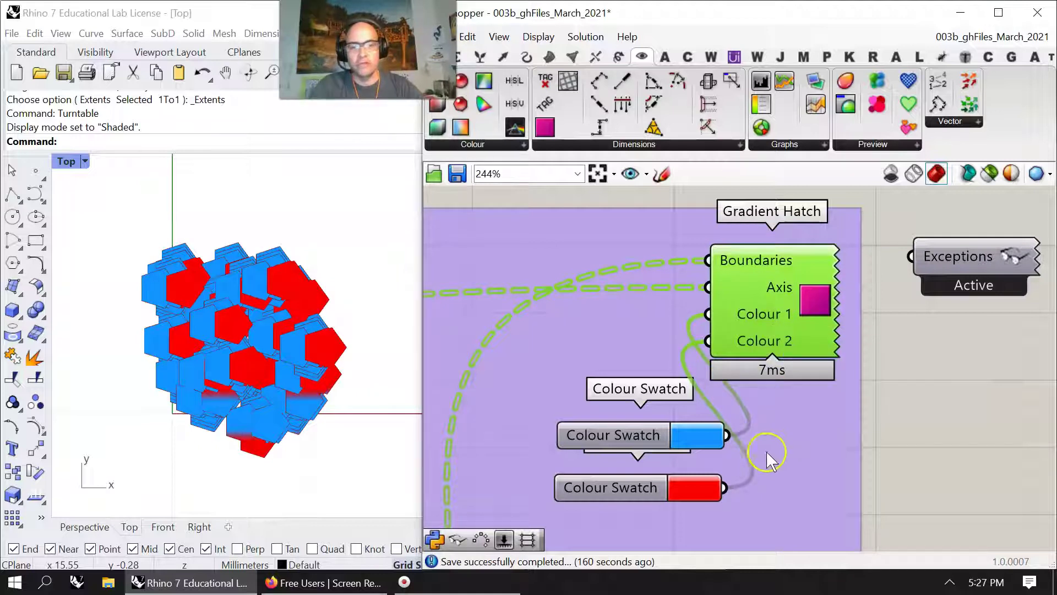
{"action": "scroll", "coordinate": [936, 429], "scroll_direction": "down", "scroll_amount": 3}
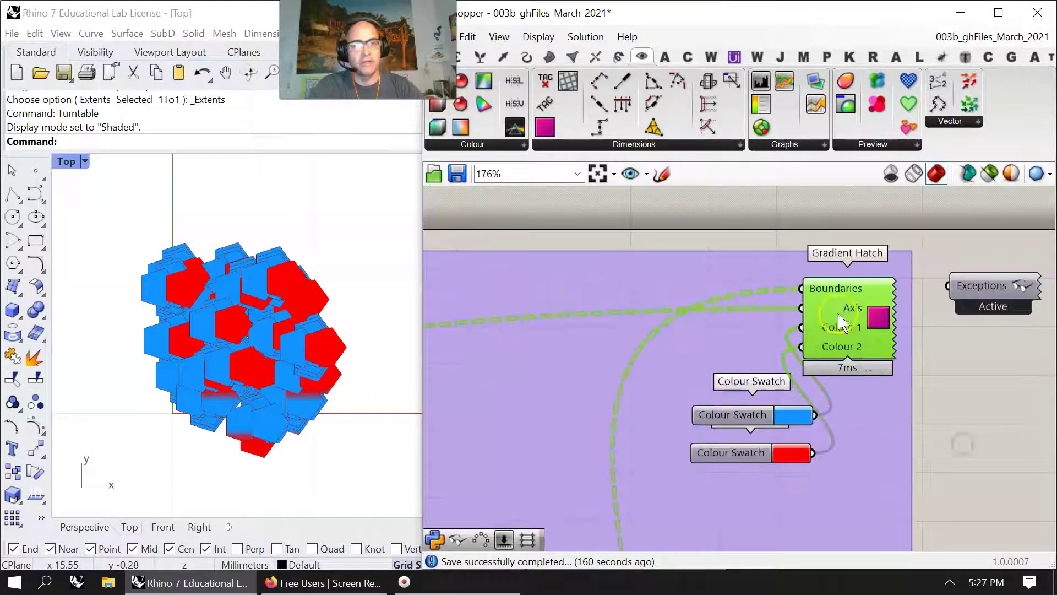
{"action": "mouse_move", "coordinate": [825, 292]}
{"action": "right_click_drag", "start_coordinate": [739, 354], "coordinate": [784, 260]}
{"action": "scroll", "coordinate": [773, 366], "scroll_direction": "down", "scroll_amount": 4}
{"action": "right_click_drag", "start_coordinate": [753, 421], "coordinate": [785, 267]}
{"action": "mouse_move", "coordinate": [698, 377]}
{"action": "right_mouse_down"}
{"action": "mouse_move", "coordinate": [650, 437]}
{"action": "mouse_move", "coordinate": [644, 420]}
{"action": "mouse_move", "coordinate": [727, 479]}
{"action": "mouse_move", "coordinate": [824, 427]}
{"action": "mouse_move", "coordinate": [911, 420]}
{"action": "mouse_move", "coordinate": [897, 397]}
{"action": "right_mouse_up"}
{"action": "scroll", "coordinate": [881, 392], "scroll_direction": "down", "scroll_amount": 3}
{"action": "right_click_drag", "start_coordinate": [797, 391], "coordinate": [872, 400]}
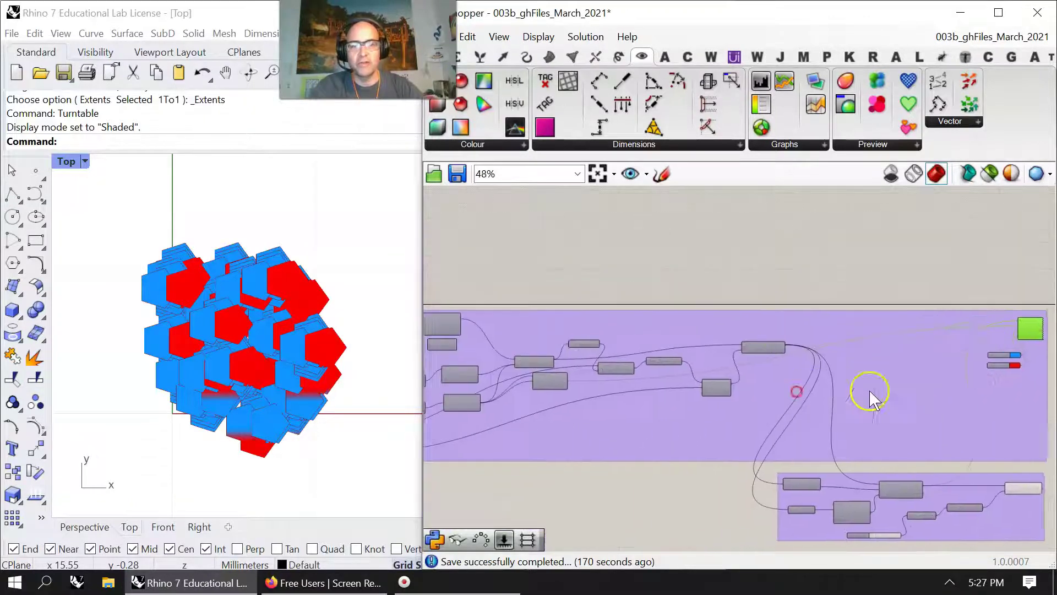
Move the Circle component from beneath Polygon to an open spot near the Gradient Hatch component.
{"action": "scroll", "coordinate": [560, 339], "scroll_direction": "up", "scroll_amount": 5}
{"action": "right_click_drag", "start_coordinate": [543, 334], "coordinate": [798, 302]}
{"action": "mouse_move", "coordinate": [584, 311]}
{"action": "left_mouse_down"}
{"action": "mouse_move", "coordinate": [1044, 276]}
{"action": "mouse_move", "coordinate": [865, 279]}
{"action": "mouse_move", "coordinate": [1035, 289]}
{"action": "mouse_move", "coordinate": [781, 231]}
{"action": "mouse_move", "coordinate": [787, 258]}
{"action": "left_mouse_up"}
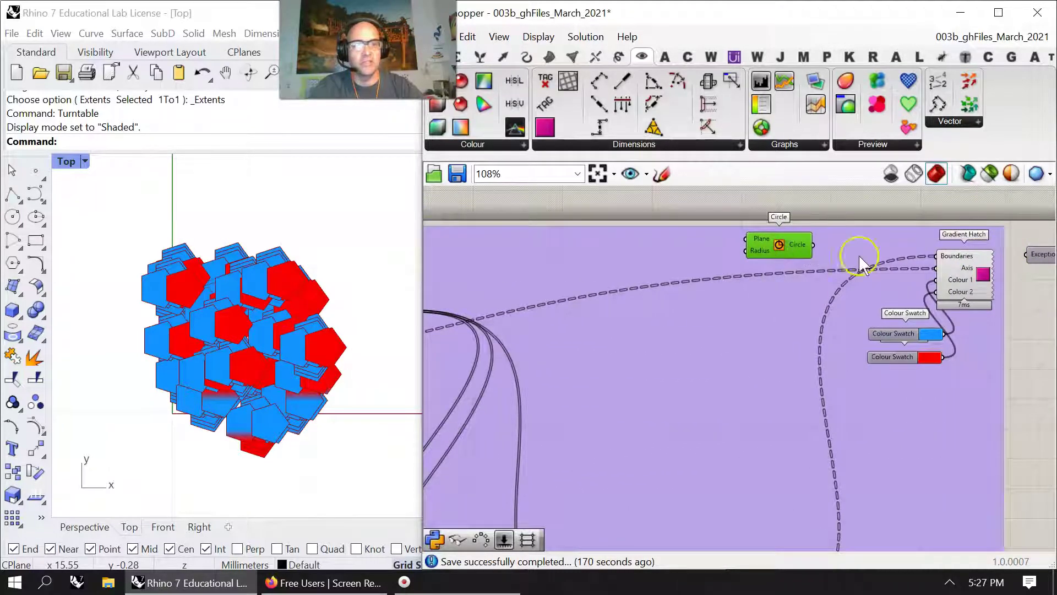
Trace the Gradient Hatch Axis wire back to the Line SDL component and shift Line SDL slightly down.
{"action": "right_click", "coordinate": [965, 270]}
{"action": "left_click", "coordinate": [964, 267]}
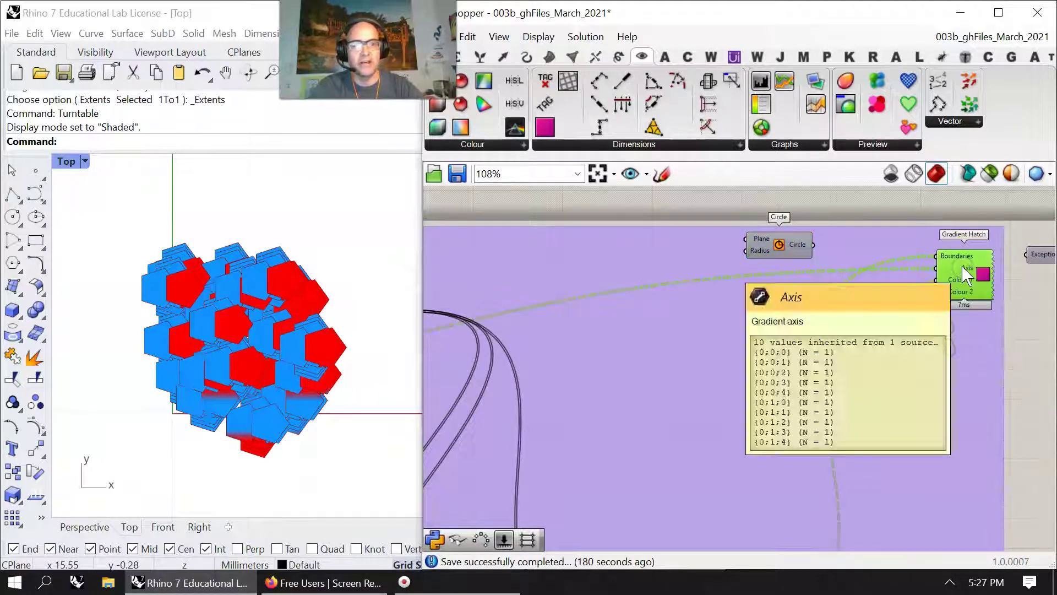
{"action": "right_click_drag", "start_coordinate": [695, 303], "coordinate": [878, 276]}
{"action": "scroll", "coordinate": [771, 329], "scroll_direction": "down", "scroll_amount": 2}
{"action": "right_click_drag", "start_coordinate": [511, 363], "coordinate": [795, 335]}
{"action": "right_click_drag", "start_coordinate": [640, 353], "coordinate": [744, 354]}
{"action": "left_click_drag", "start_coordinate": [730, 310], "coordinate": [729, 322]}
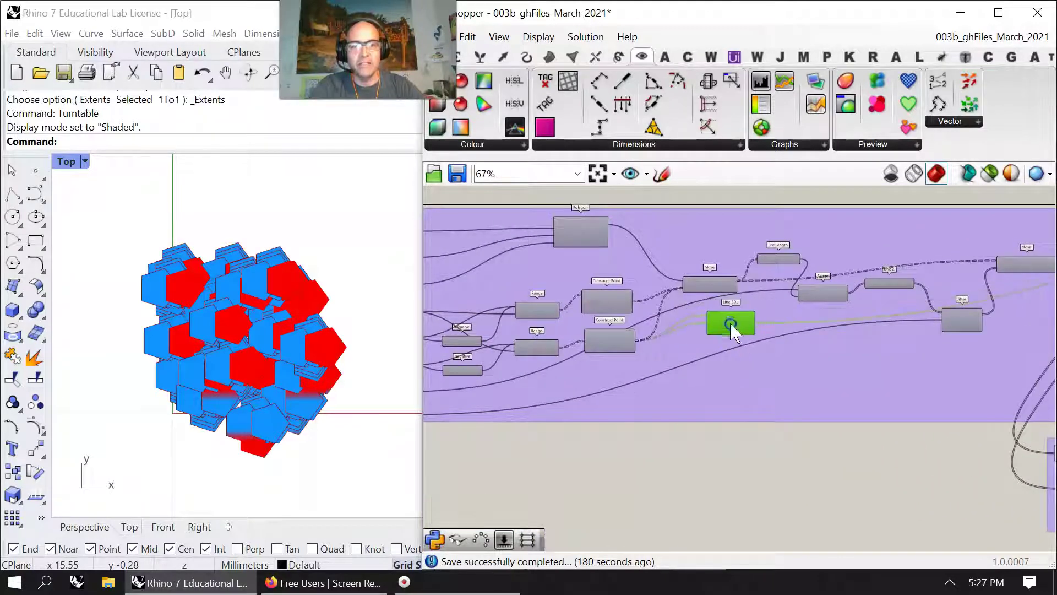
Reposition the two Construct Point components farther from their Range components, with the Y-coordinate one lower, to separate the wiring.
{"action": "scroll", "coordinate": [733, 322], "scroll_direction": "up", "scroll_amount": 3}
{"action": "right_click_drag", "start_coordinate": [732, 370], "coordinate": [815, 364]}
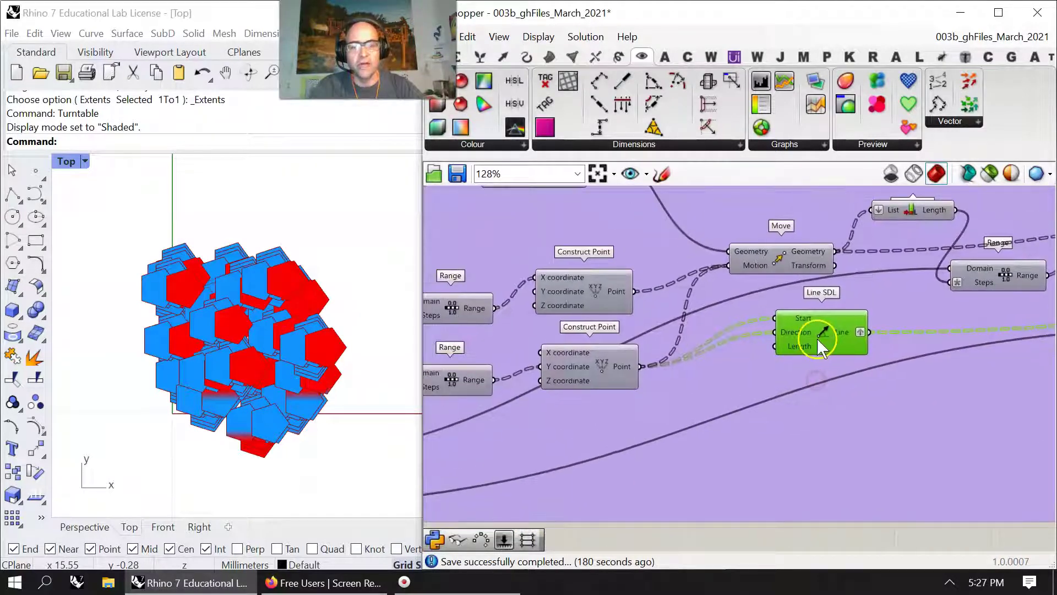
{"action": "left_click_drag", "start_coordinate": [600, 379], "coordinate": [666, 409]}
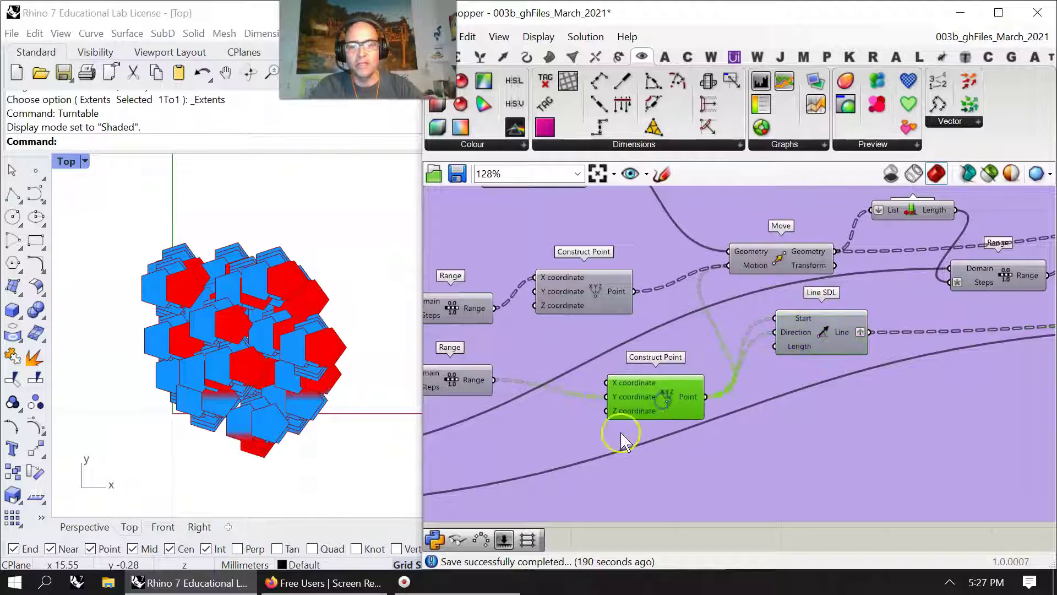
{"action": "right_click_drag", "start_coordinate": [525, 424], "coordinate": [604, 431]}
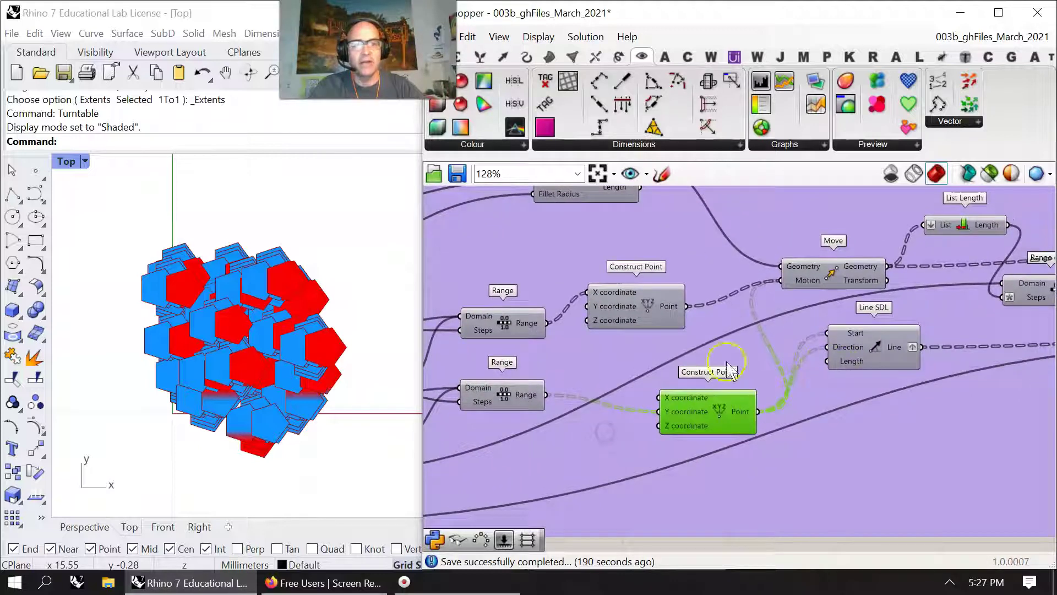
{"action": "left_click_drag", "start_coordinate": [646, 307], "coordinate": [666, 300]}
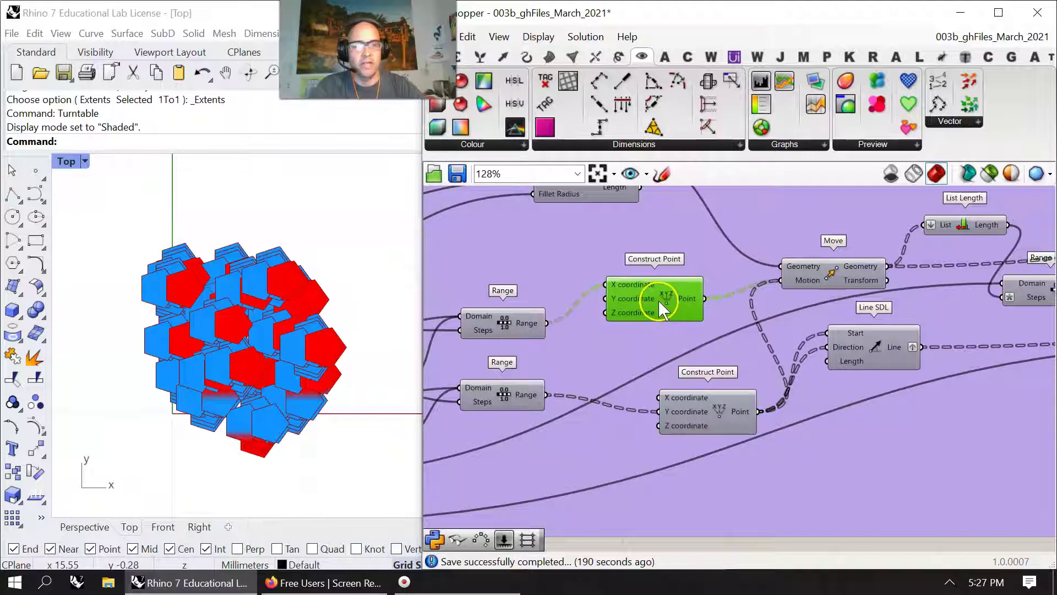
Examine the number sliders, Negative and Range components that feed the two Construct Point components.
{"action": "right_click_drag", "start_coordinate": [571, 368], "coordinate": [849, 363]}
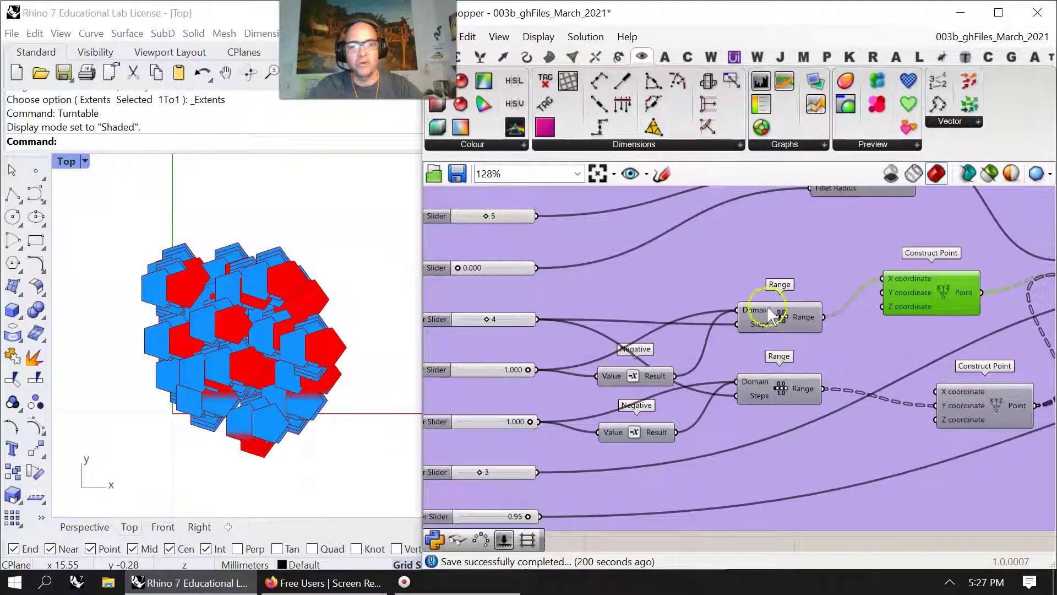
{"action": "right_click_drag", "start_coordinate": [912, 361], "coordinate": [591, 325]}
{"action": "right_click_drag", "start_coordinate": [655, 358], "coordinate": [918, 313]}
{"action": "mouse_move", "coordinate": [483, 271]}
{"action": "left_mouse_down"}
{"action": "mouse_move", "coordinate": [506, 280]}
{"action": "mouse_move", "coordinate": [481, 281]}
{"action": "mouse_move", "coordinate": [511, 278]}
{"action": "mouse_move", "coordinate": [477, 275]}
{"action": "mouse_move", "coordinate": [489, 277]}
{"action": "left_mouse_up"}
{"action": "right_click_drag", "start_coordinate": [744, 344], "coordinate": [604, 309]}
Restore the four-viewport layout, maximize the Perspective viewport and orbit around the stacked pentagons.
{"action": "double_click", "coordinate": [68, 162]}
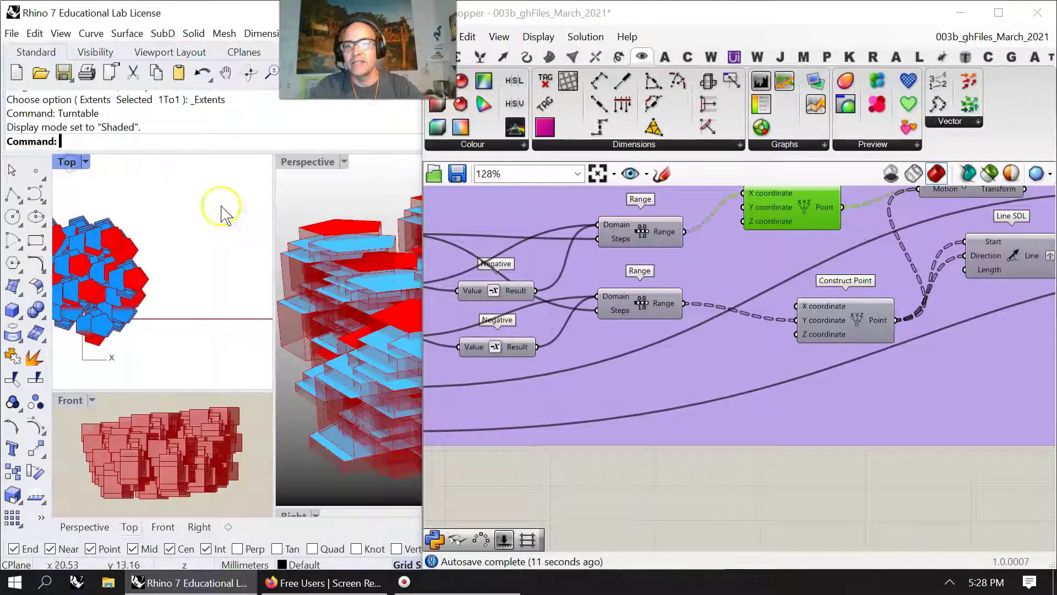
{"action": "double_click", "coordinate": [300, 167]}
{"action": "scroll", "coordinate": [165, 298], "scroll_direction": "down", "scroll_amount": 5}
{"action": "right_click_drag", "start_coordinate": [171, 322], "coordinate": [303, 338]}
{"action": "scroll", "coordinate": [324, 300], "scroll_direction": "up", "scroll_amount": 5}
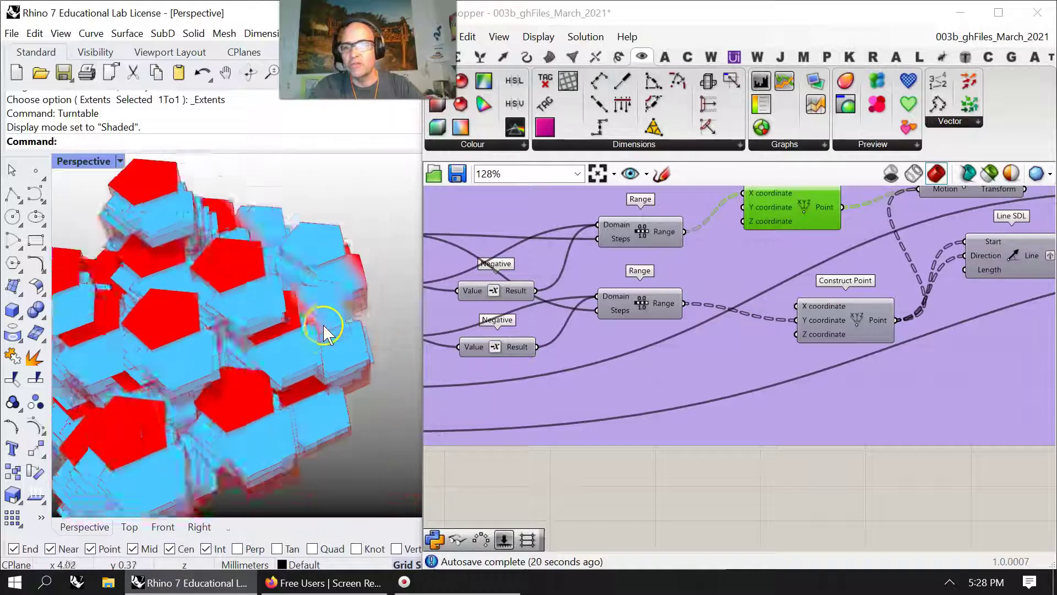
{"action": "scroll", "coordinate": [323, 325], "scroll_direction": "down", "scroll_amount": 6}
{"action": "right_click_drag", "start_coordinate": [271, 384], "coordinate": [273, 359]}
Examine the lower component group with Area, List Length, Populate 3D and Orient, and the wires leading into it.
{"action": "mouse_move", "coordinate": [762, 312]}
{"action": "right_mouse_down"}
{"action": "mouse_move", "coordinate": [702, 346]}
{"action": "mouse_move", "coordinate": [544, 389]}
{"action": "mouse_move", "coordinate": [524, 359]}
{"action": "mouse_move", "coordinate": [809, 342]}
{"action": "mouse_move", "coordinate": [885, 312]}
{"action": "mouse_move", "coordinate": [880, 281]}
{"action": "right_mouse_up"}
{"action": "scroll", "coordinate": [544, 388], "scroll_direction": "down", "scroll_amount": 3}
{"action": "scroll", "coordinate": [817, 286], "scroll_direction": "up", "scroll_amount": 5}
{"action": "mouse_move", "coordinate": [553, 444]}
{"action": "right_mouse_down"}
{"action": "mouse_move", "coordinate": [762, 340]}
{"action": "mouse_move", "coordinate": [778, 449]}
{"action": "mouse_move", "coordinate": [823, 435]}
{"action": "right_mouse_up"}
{"action": "right_click_drag", "start_coordinate": [550, 412], "coordinate": [791, 431]}
{"action": "scroll", "coordinate": [772, 405], "scroll_direction": "down", "scroll_amount": 3}
{"action": "right_click_drag", "start_coordinate": [709, 430], "coordinate": [864, 309]}
{"action": "mouse_move", "coordinate": [612, 399]}
{"action": "right_mouse_down"}
{"action": "mouse_move", "coordinate": [828, 384]}
{"action": "mouse_move", "coordinate": [632, 255]}
{"action": "right_mouse_up"}
{"action": "scroll", "coordinate": [828, 384], "scroll_direction": "down", "scroll_amount": 2}
{"action": "scroll", "coordinate": [753, 377], "scroll_direction": "up", "scroll_amount": 2}
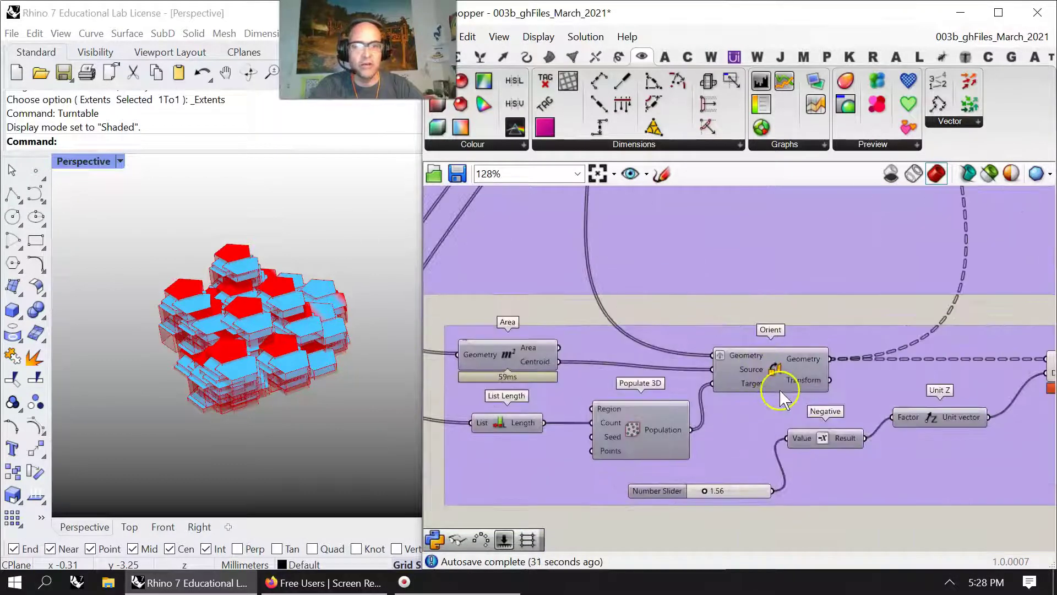
Select the Move component driven by Jitter and restrict the preview to selected components only.
{"action": "scroll", "coordinate": [787, 389], "scroll_direction": "down", "scroll_amount": 1}
{"action": "right_click_drag", "start_coordinate": [590, 294], "coordinate": [705, 391]}
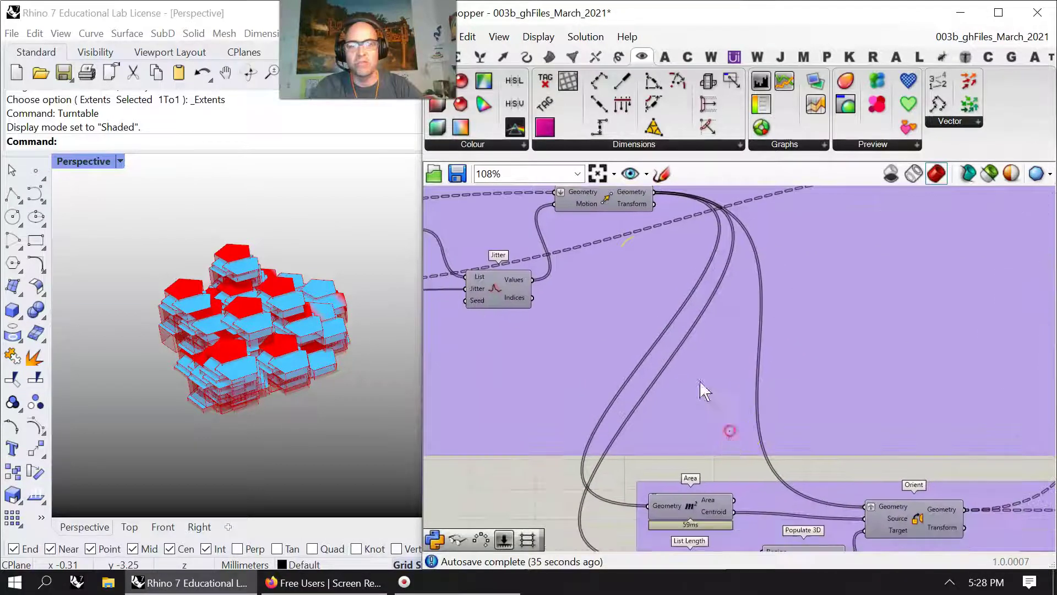
{"action": "left_click", "coordinate": [622, 202]}
{"action": "left_click", "coordinate": [989, 174]}
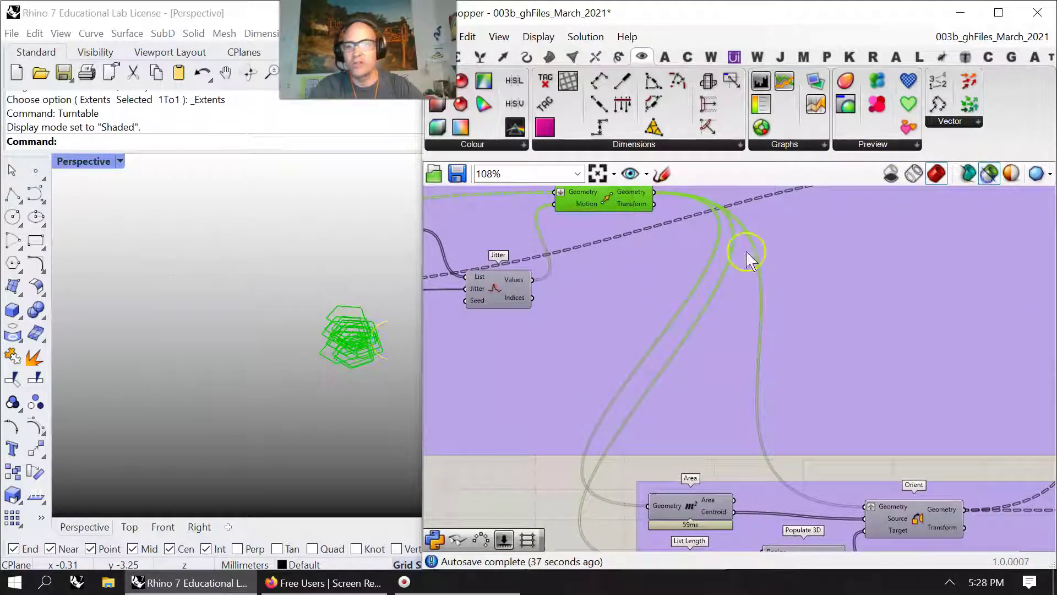
Select the Polygon component at the start of the definition and inspect its pentagon up close in the Perspective viewport.
{"action": "right_click_drag", "start_coordinate": [508, 342], "coordinate": [716, 425]}
{"action": "scroll", "coordinate": [721, 421], "scroll_direction": "down", "scroll_amount": 5}
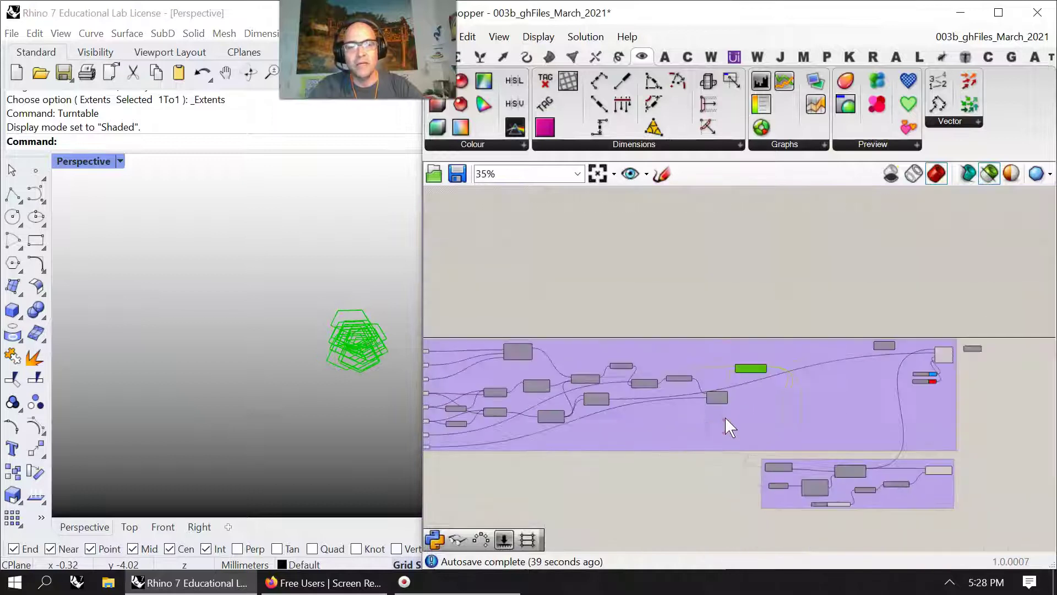
{"action": "right_click_drag", "start_coordinate": [565, 426], "coordinate": [780, 409]}
{"action": "scroll", "coordinate": [704, 365], "scroll_direction": "up", "scroll_amount": 2}
{"action": "scroll", "coordinate": [661, 405], "scroll_direction": "up", "scroll_amount": 3}
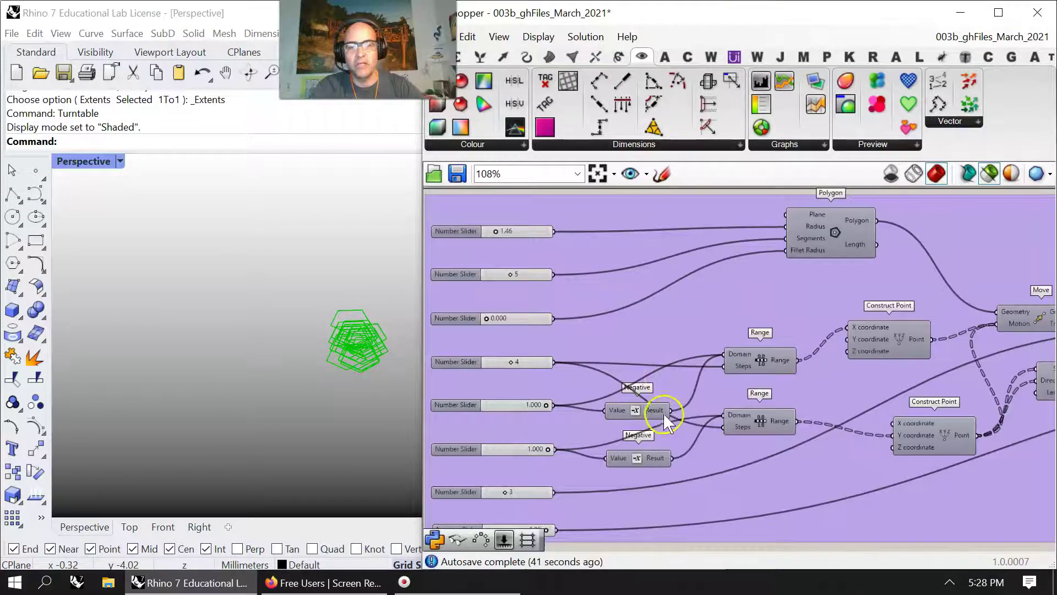
{"action": "left_click", "coordinate": [836, 241]}
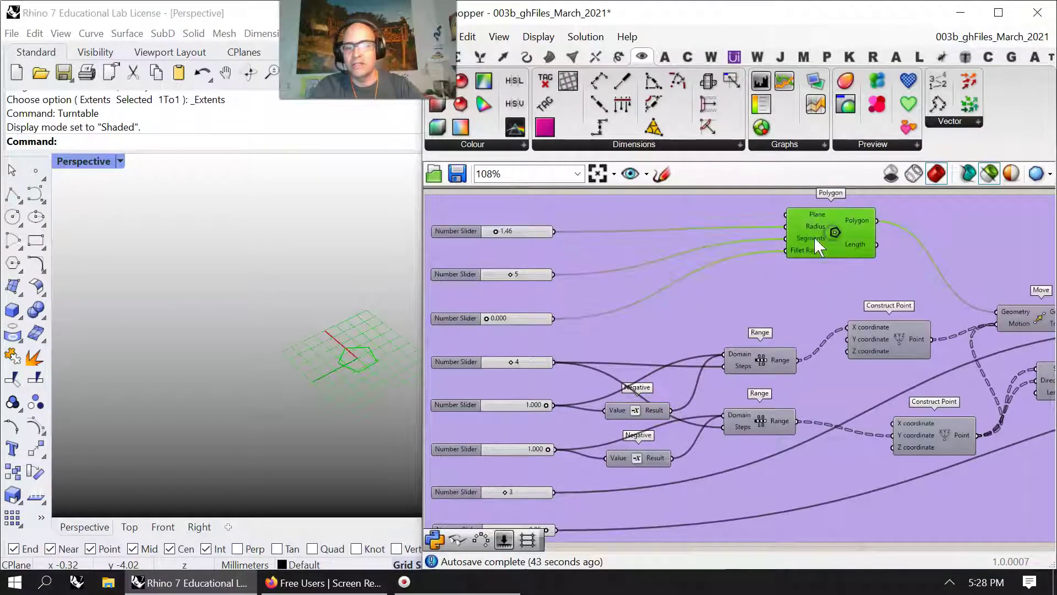
{"action": "scroll", "coordinate": [374, 362], "scroll_direction": "up", "scroll_amount": 4}
{"action": "right_click_drag", "start_coordinate": [369, 395], "coordinate": [278, 366], "text": "shift"}
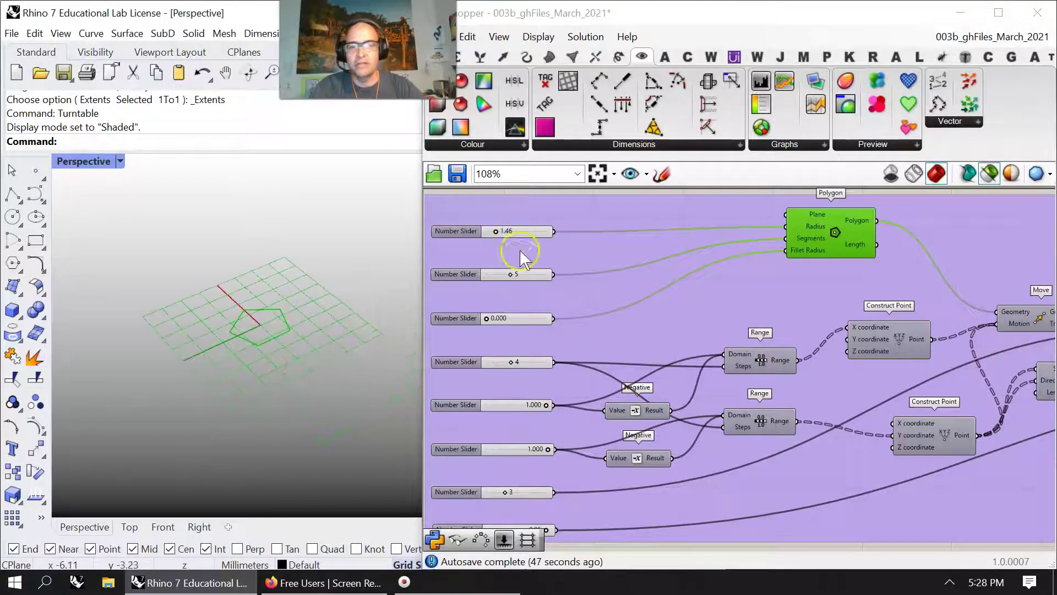
Try 4 segments on the Polygon component, turn off the selected-only preview and raise the segment count to 6.
{"action": "left_click_drag", "start_coordinate": [512, 276], "coordinate": [512, 277]}
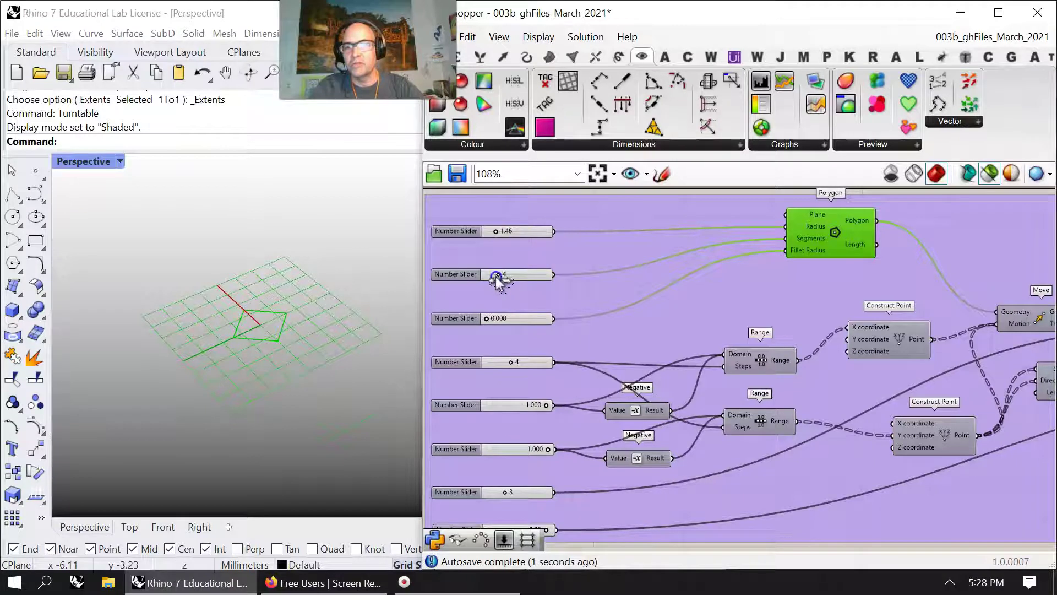
{"action": "left_click", "coordinate": [989, 179]}
{"action": "right_click_drag", "start_coordinate": [303, 316], "coordinate": [324, 333]}
{"action": "scroll", "coordinate": [348, 326], "scroll_direction": "down", "scroll_amount": 9}
{"action": "scroll", "coordinate": [243, 316], "scroll_direction": "up", "scroll_amount": 5}
{"action": "left_click_drag", "start_coordinate": [487, 275], "coordinate": [534, 275]}
Maximize the Top viewport and set the Polygon component's segment count to 5.
{"action": "double_click", "coordinate": [90, 163]}
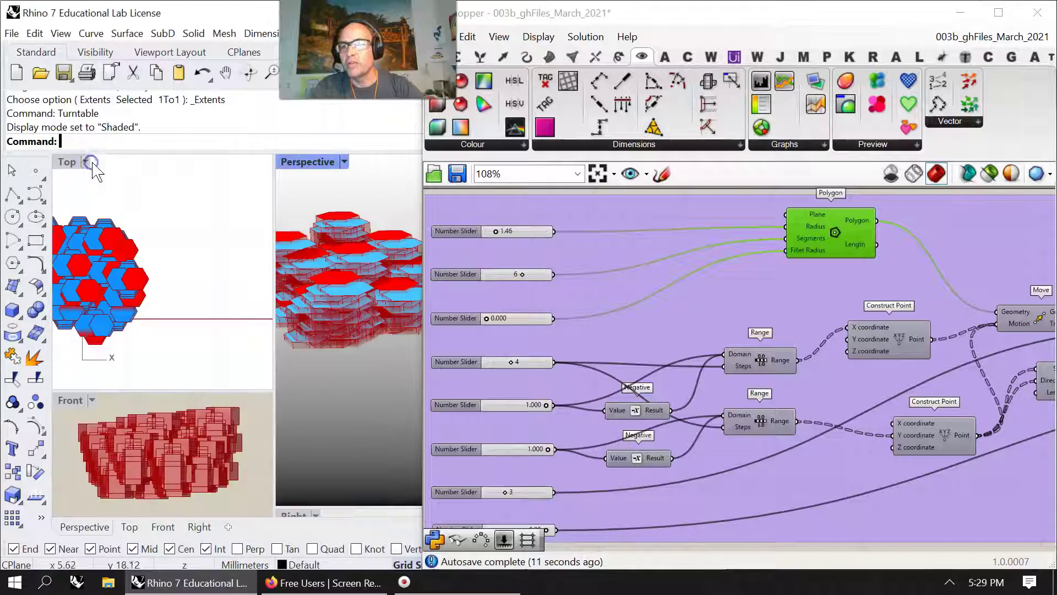
{"action": "double_click", "coordinate": [67, 161]}
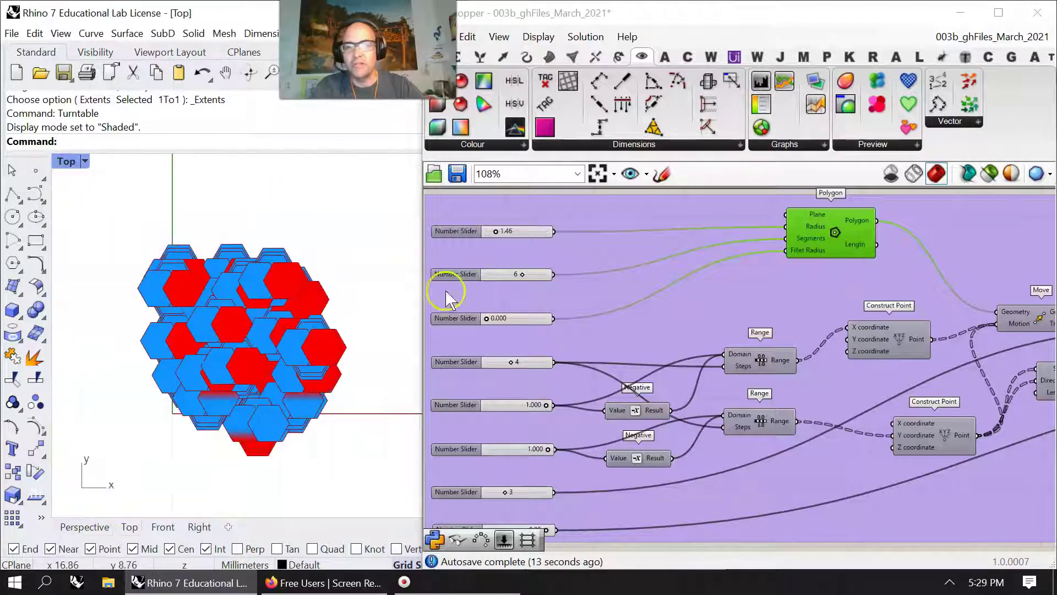
{"action": "mouse_move", "coordinate": [519, 277]}
{"action": "left_mouse_down"}
{"action": "mouse_move", "coordinate": [475, 274]}
{"action": "mouse_move", "coordinate": [519, 283]}
{"action": "left_mouse_up"}
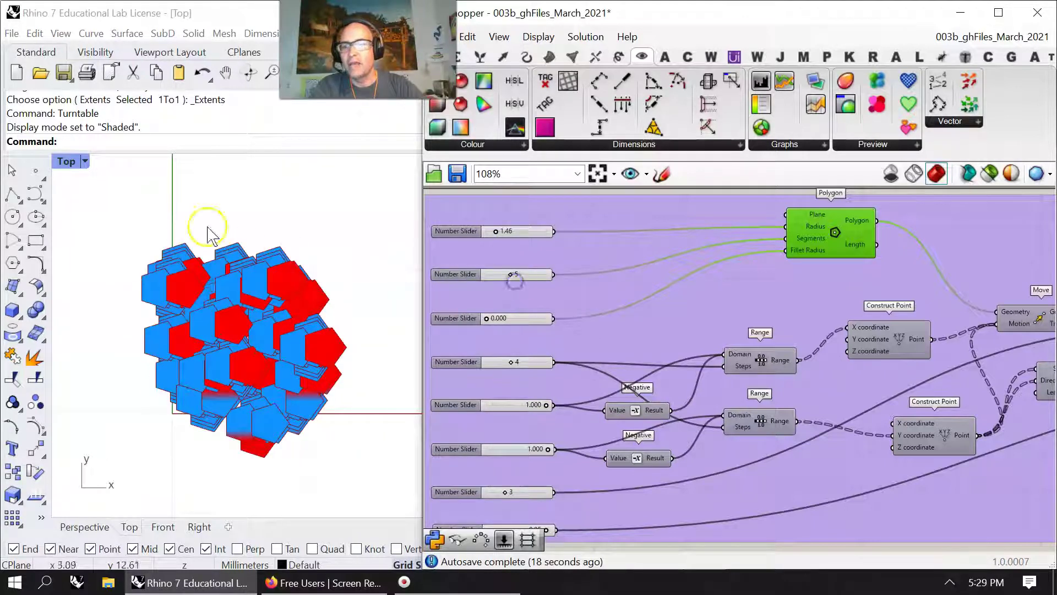
Try the Rendered display mode in the Top viewport, then set it to Ghosted and inspect the pentagons up close.
{"action": "left_click", "coordinate": [69, 161]}
{"action": "left_click", "coordinate": [131, 90]}
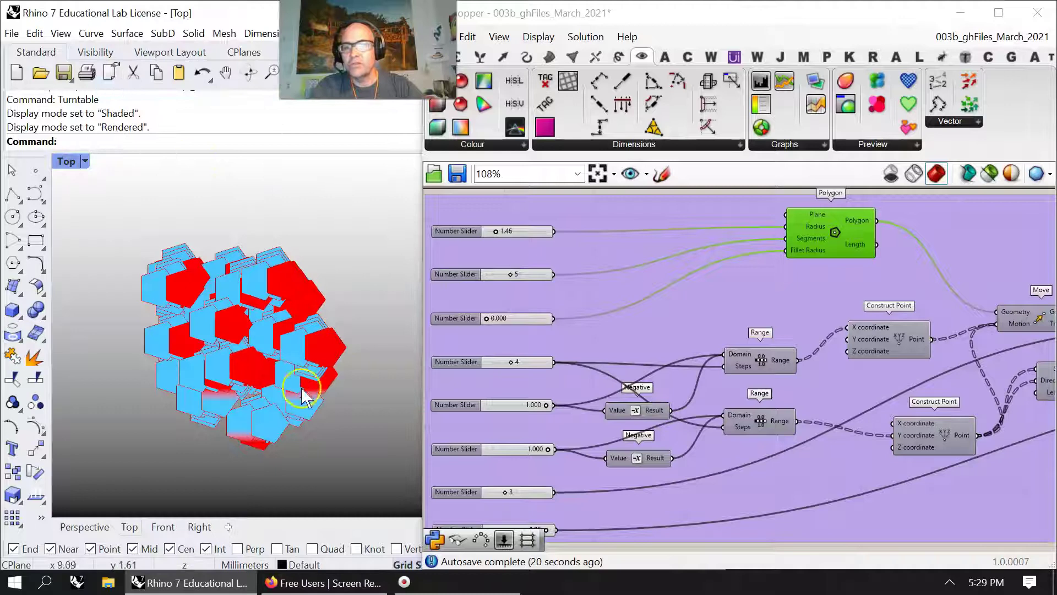
{"action": "left_click", "coordinate": [78, 157]}
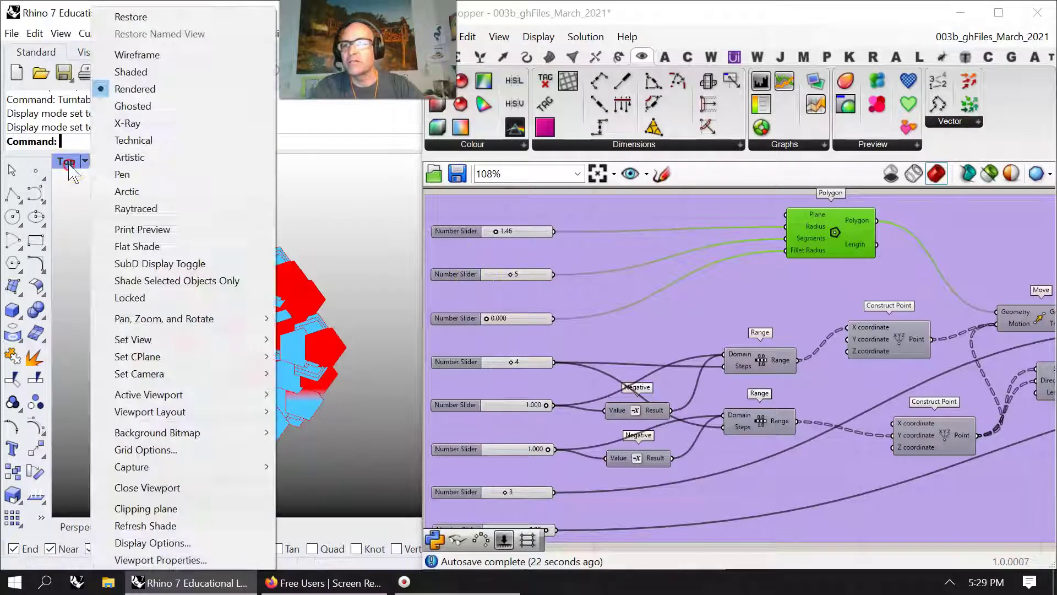
{"action": "left_click", "coordinate": [131, 104]}
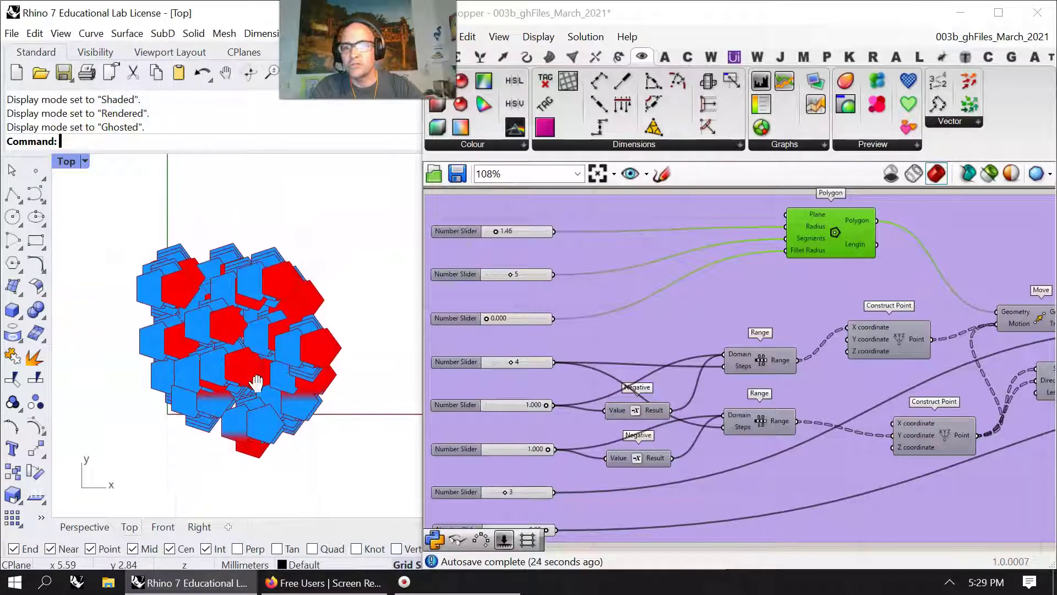
{"action": "scroll", "coordinate": [256, 377], "scroll_direction": "up", "scroll_amount": 3}
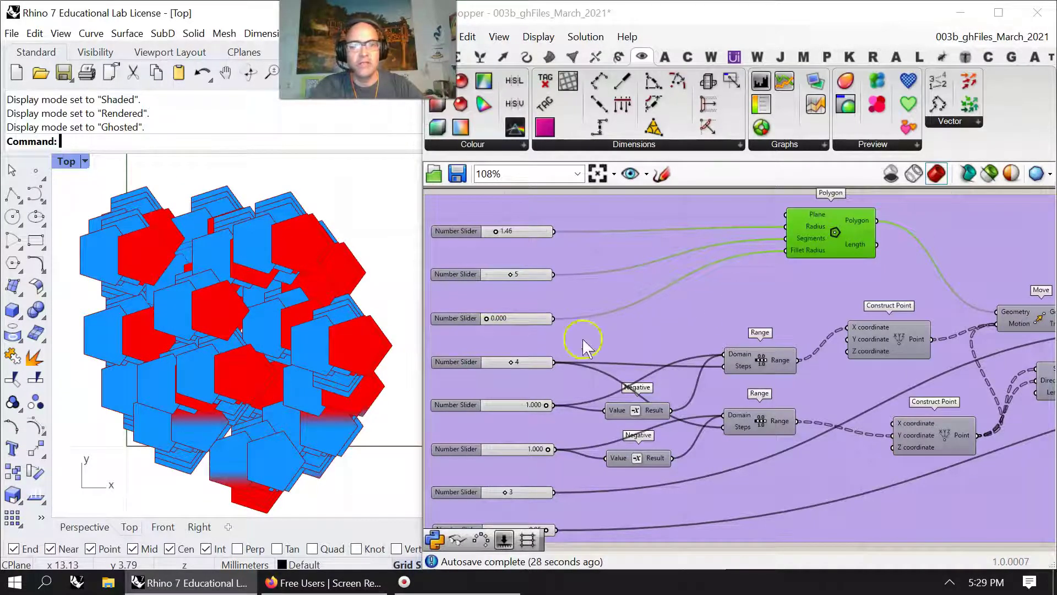
Try a polygon fillet radius of 0.277, reset it to 0.000 and view the stacks in the maximized Perspective viewport.
{"action": "mouse_move", "coordinate": [486, 319]}
{"action": "left_mouse_down"}
{"action": "mouse_move", "coordinate": [532, 324]}
{"action": "mouse_move", "coordinate": [489, 333]}
{"action": "left_mouse_up"}
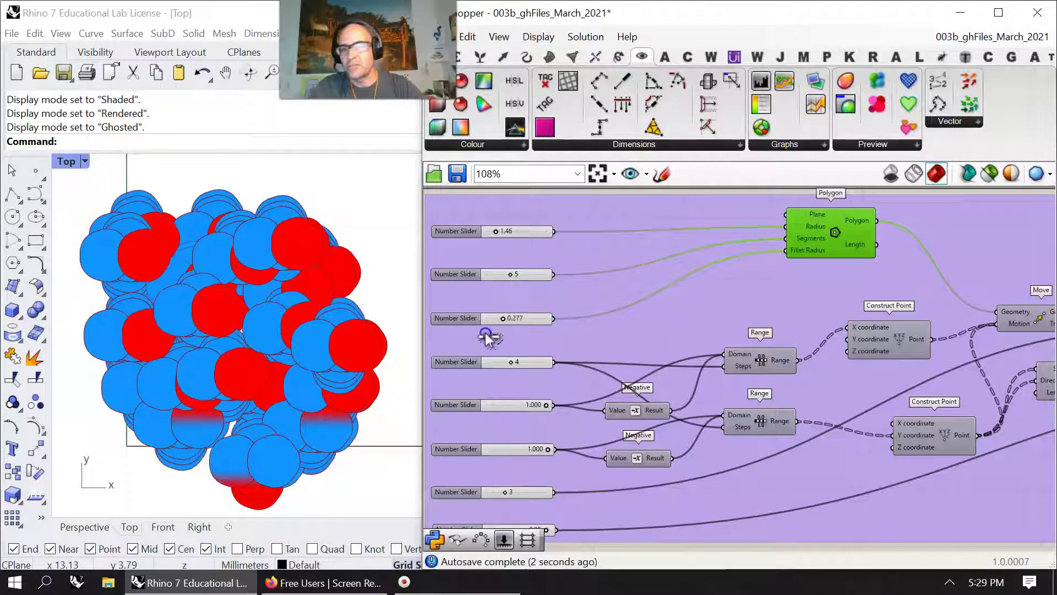
{"action": "double_click", "coordinate": [67, 161]}
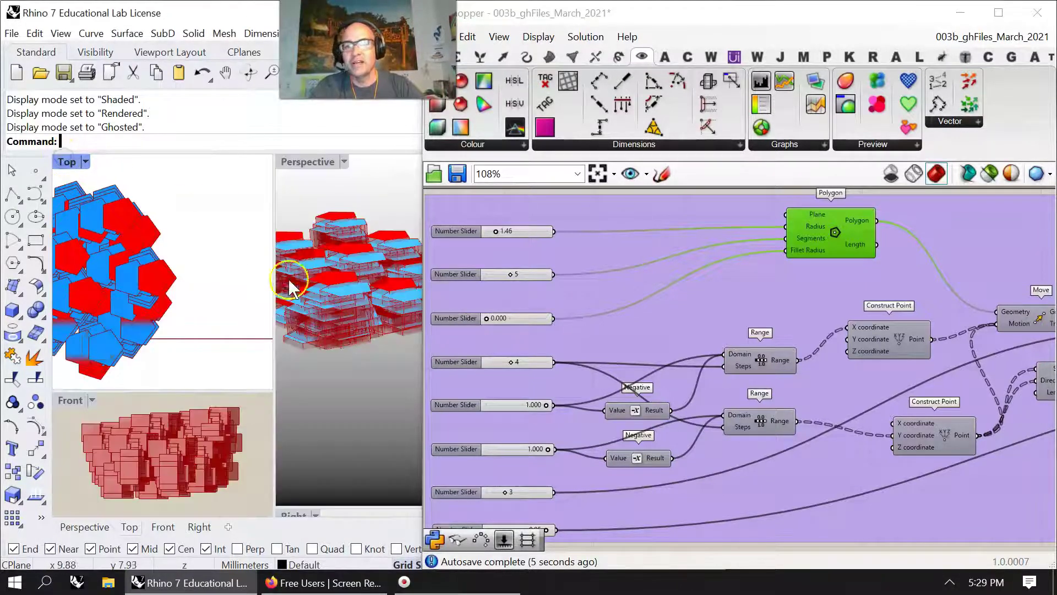
{"action": "double_click", "coordinate": [307, 163]}
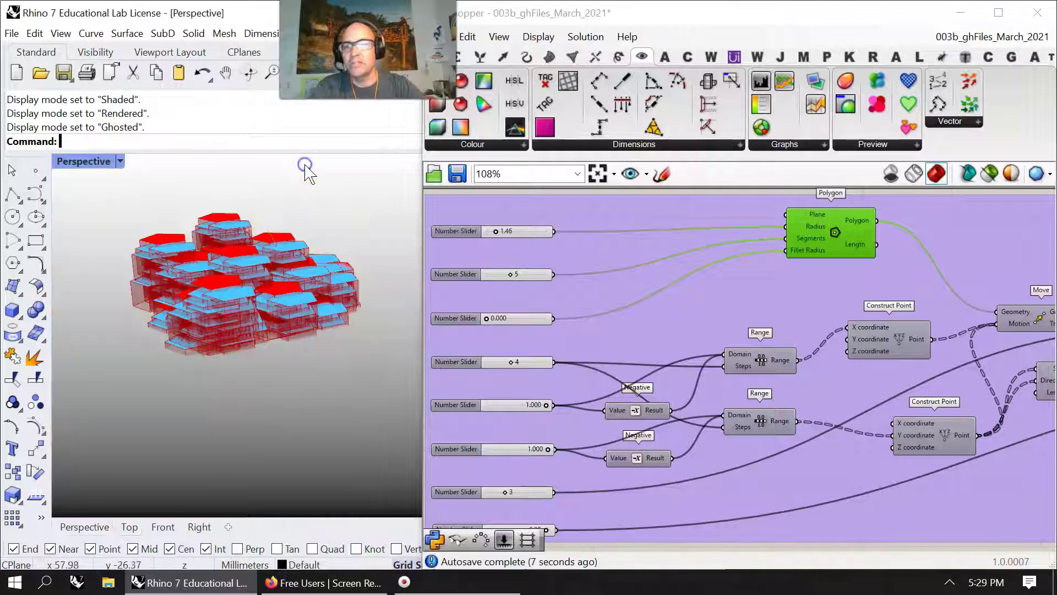
{"action": "right_click_drag", "start_coordinate": [153, 297], "coordinate": [249, 326]}
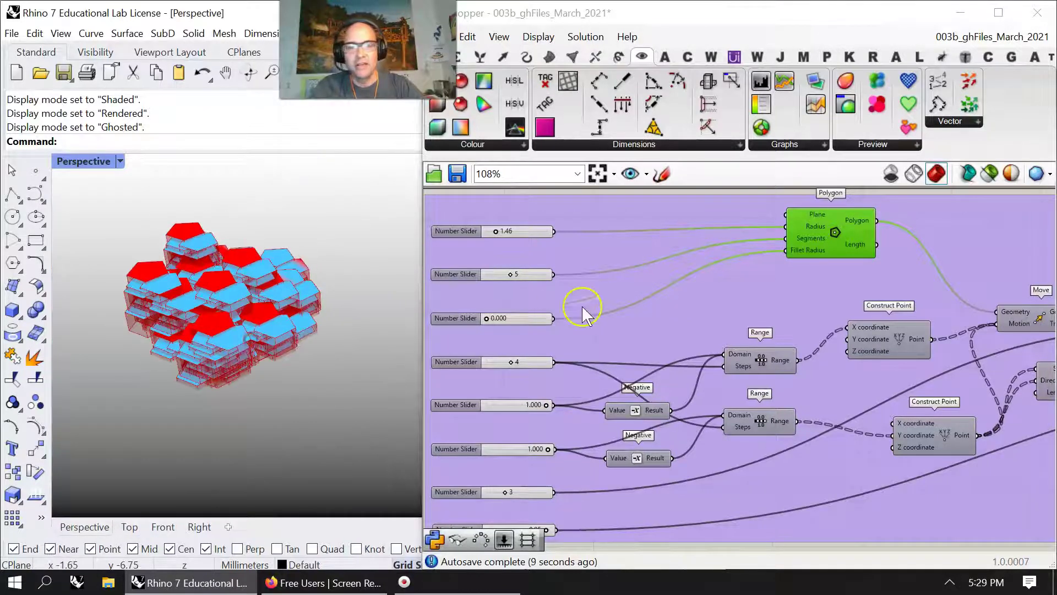
{"action": "right_click_drag", "start_coordinate": [314, 286], "coordinate": [272, 329]}
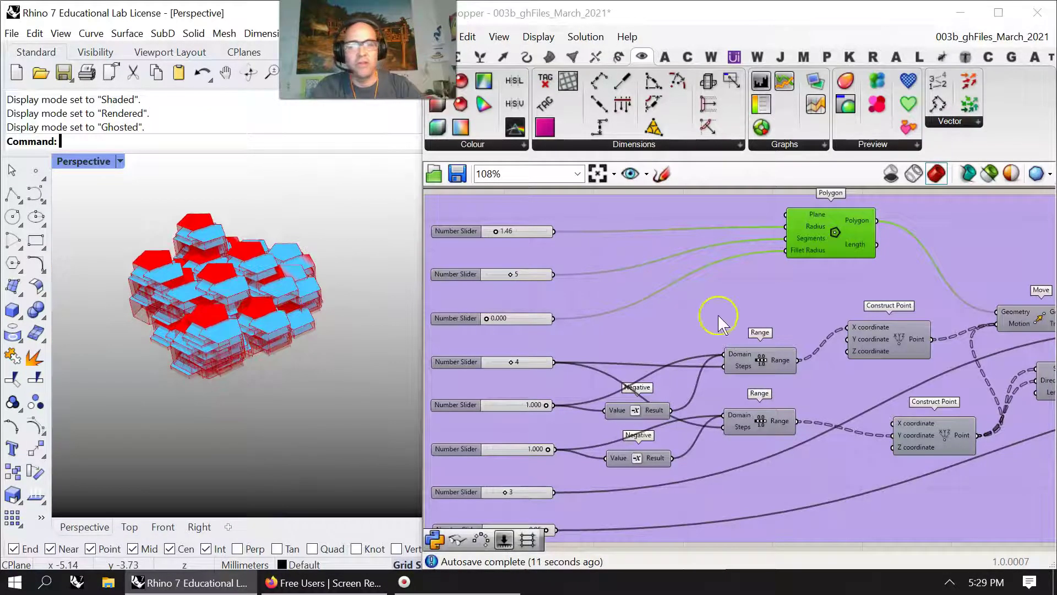
Shift the Line SDL component slightly lower on the canvas, below the first Move component.
{"action": "right_click_drag", "start_coordinate": [790, 315], "coordinate": [557, 270]}
{"action": "scroll", "coordinate": [548, 288], "scroll_direction": "down", "scroll_amount": 3}
{"action": "right_click_drag", "start_coordinate": [797, 302], "coordinate": [604, 381]}
{"action": "right_click_drag", "start_coordinate": [966, 326], "coordinate": [809, 284]}
{"action": "scroll", "coordinate": [637, 302], "scroll_direction": "up", "scroll_amount": 3}
{"action": "right_click_drag", "start_coordinate": [507, 355], "coordinate": [806, 326]}
{"action": "scroll", "coordinate": [807, 325], "scroll_direction": "down", "scroll_amount": 2}
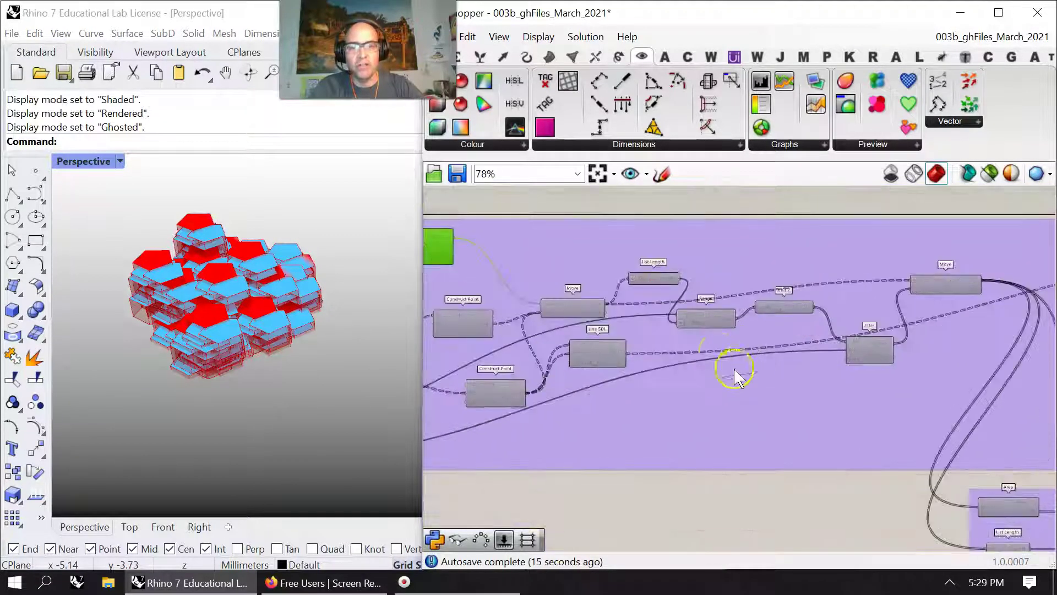
{"action": "scroll", "coordinate": [710, 345], "scroll_direction": "up", "scroll_amount": 3}
{"action": "right_click_drag", "start_coordinate": [573, 370], "coordinate": [713, 357]}
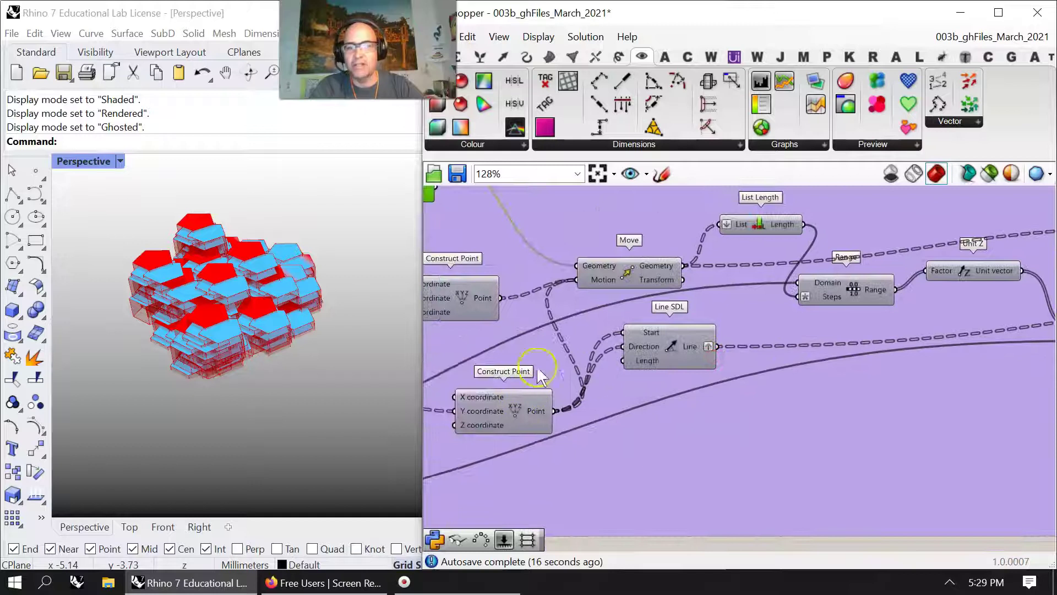
{"action": "left_click", "coordinate": [672, 357]}
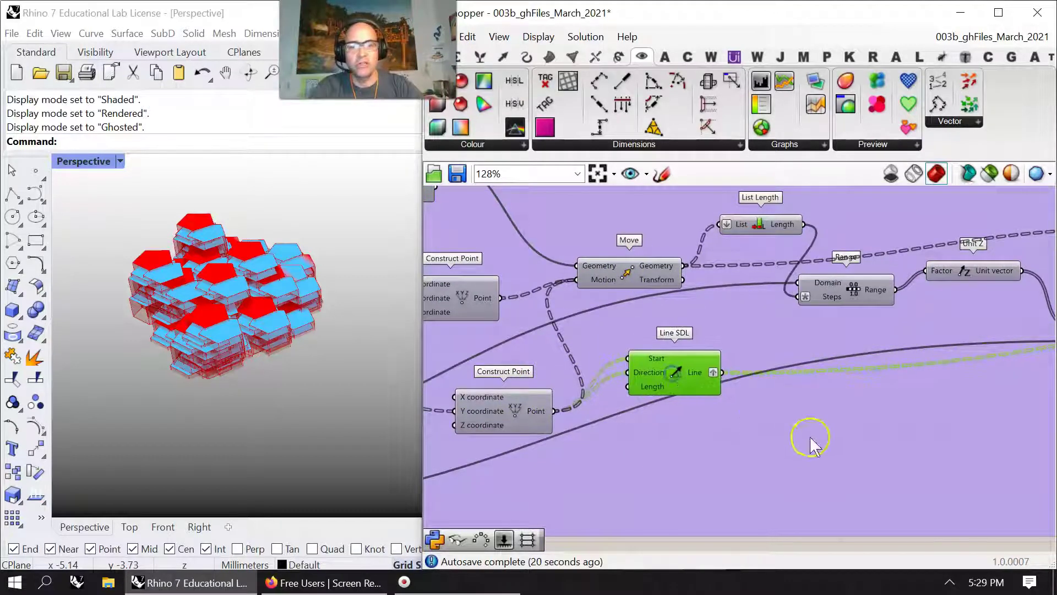
Place the Jitter component lower, below the Unit Z wire, and select the Move component it drives.
{"action": "right_click_drag", "start_coordinate": [801, 439], "coordinate": [643, 400]}
{"action": "left_click", "coordinate": [925, 318]}
{"action": "right_click_drag", "start_coordinate": [918, 337], "coordinate": [484, 487]}
{"action": "right_click_drag", "start_coordinate": [844, 336], "coordinate": [968, 262]}
{"action": "right_click_drag", "start_coordinate": [645, 311], "coordinate": [922, 309]}
{"action": "right_click_drag", "start_coordinate": [609, 346], "coordinate": [559, 366]}
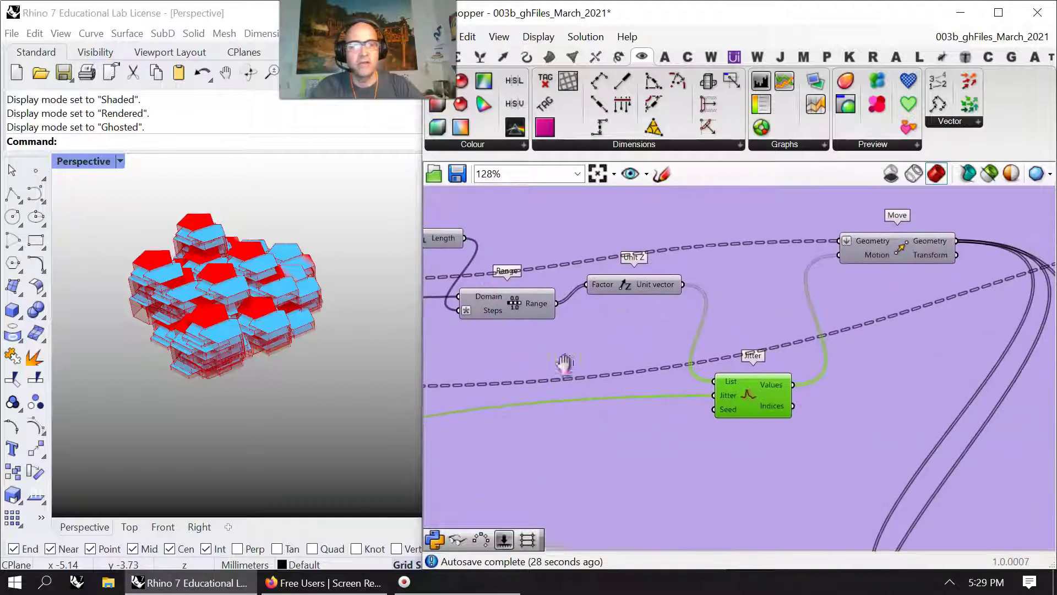
{"action": "scroll", "coordinate": [675, 333], "scroll_direction": "down", "scroll_amount": 2}
{"action": "left_click", "coordinate": [800, 257]}
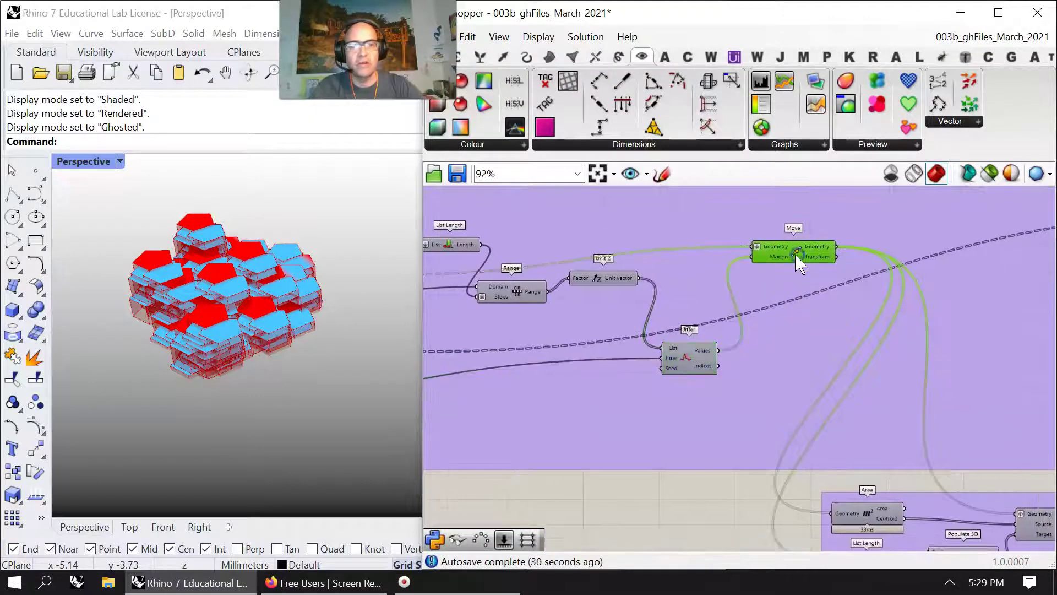
Space out the two Construct Point components, the first Move component and the lower Range component on the canvas.
{"action": "right_click_drag", "start_coordinate": [577, 347], "coordinate": [897, 349]}
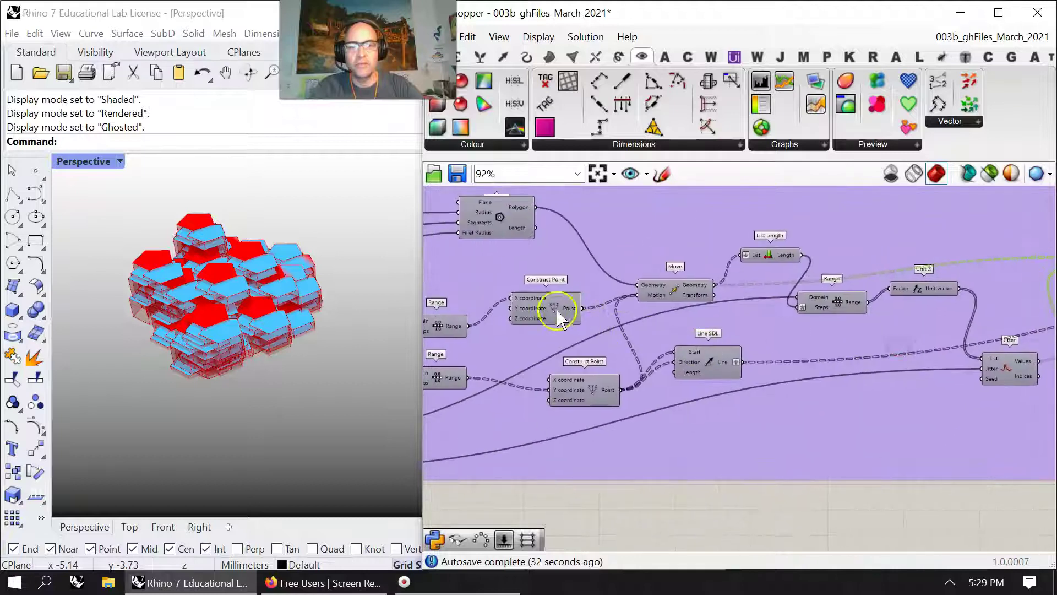
{"action": "left_click_drag", "start_coordinate": [558, 311], "coordinate": [566, 302]}
{"action": "left_click_drag", "start_coordinate": [655, 297], "coordinate": [674, 295]}
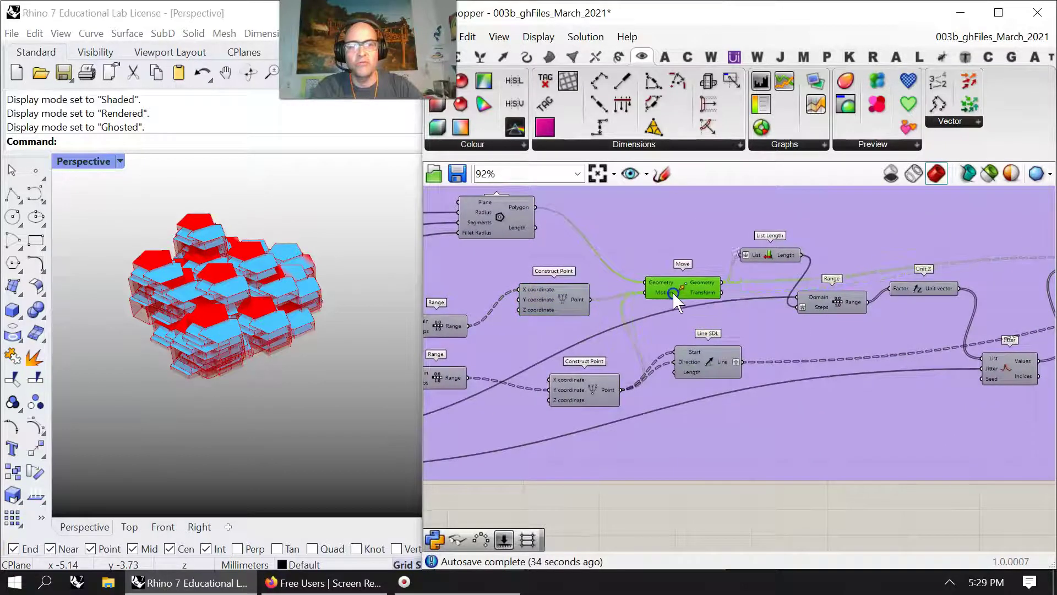
{"action": "left_click_drag", "start_coordinate": [600, 378], "coordinate": [588, 381]}
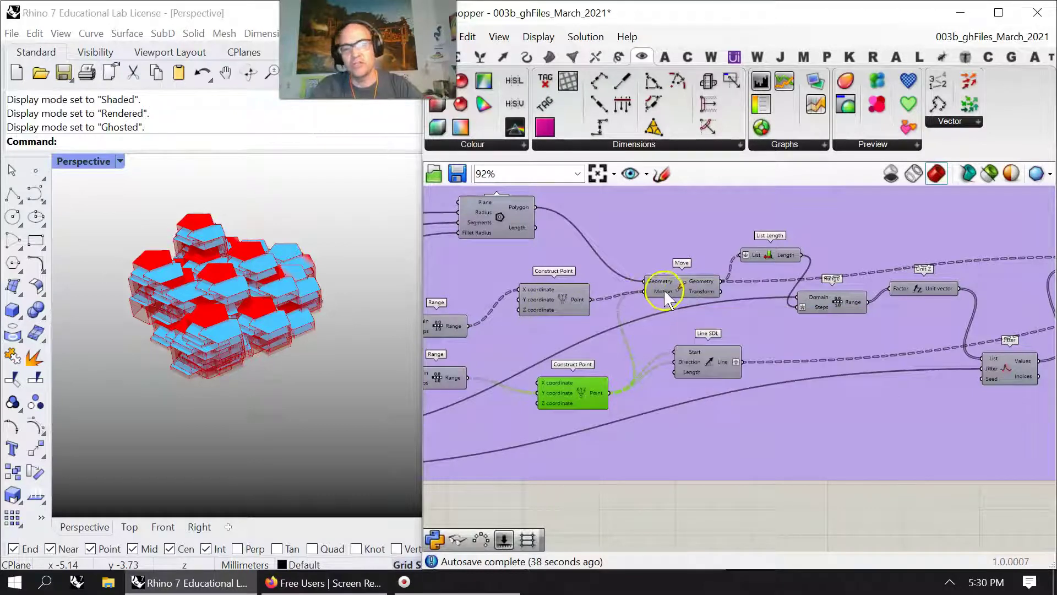
{"action": "right_click_drag", "start_coordinate": [501, 334], "coordinate": [667, 294]}
{"action": "right_click_drag", "start_coordinate": [574, 295], "coordinate": [689, 301]}
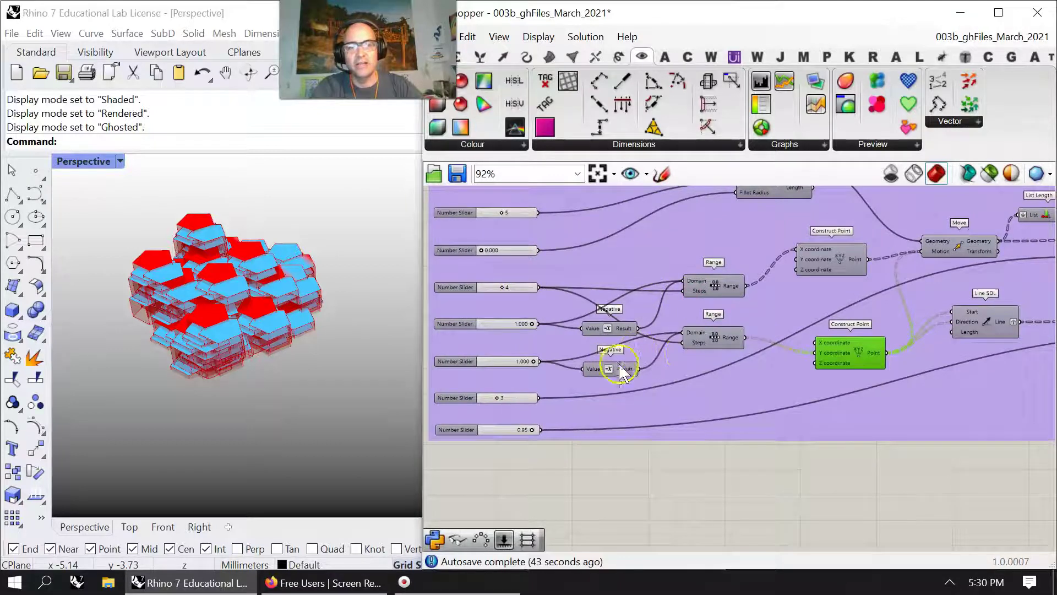
{"action": "left_click_drag", "start_coordinate": [714, 336], "coordinate": [717, 353]}
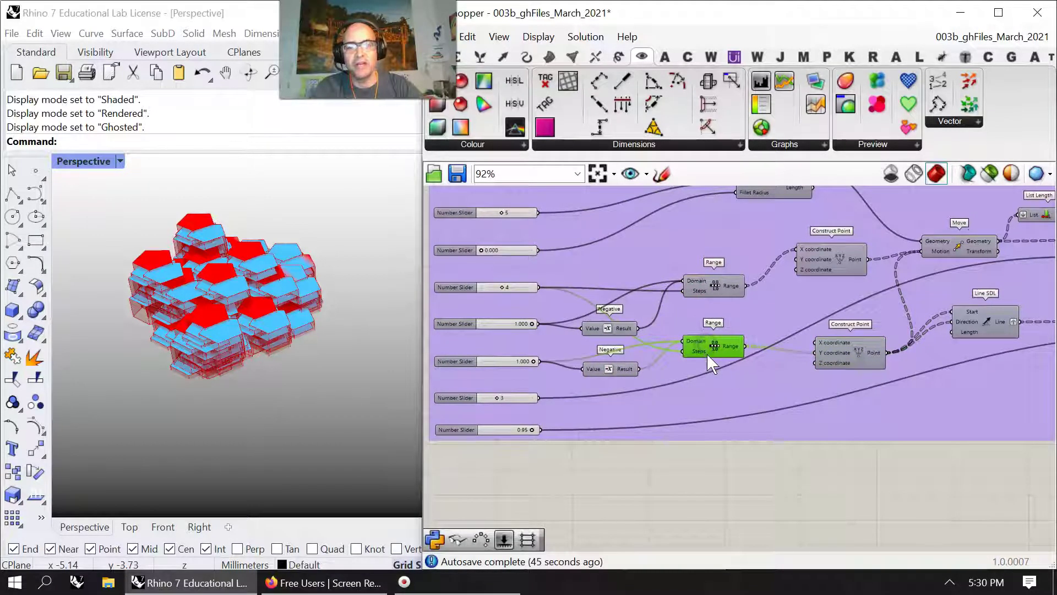
Select the Jitter component and trace its Jitter input back to the last number slider in the group.
{"action": "right_click_drag", "start_coordinate": [820, 392], "coordinate": [691, 411]}
{"action": "scroll", "coordinate": [683, 347], "scroll_direction": "up", "scroll_amount": 3}
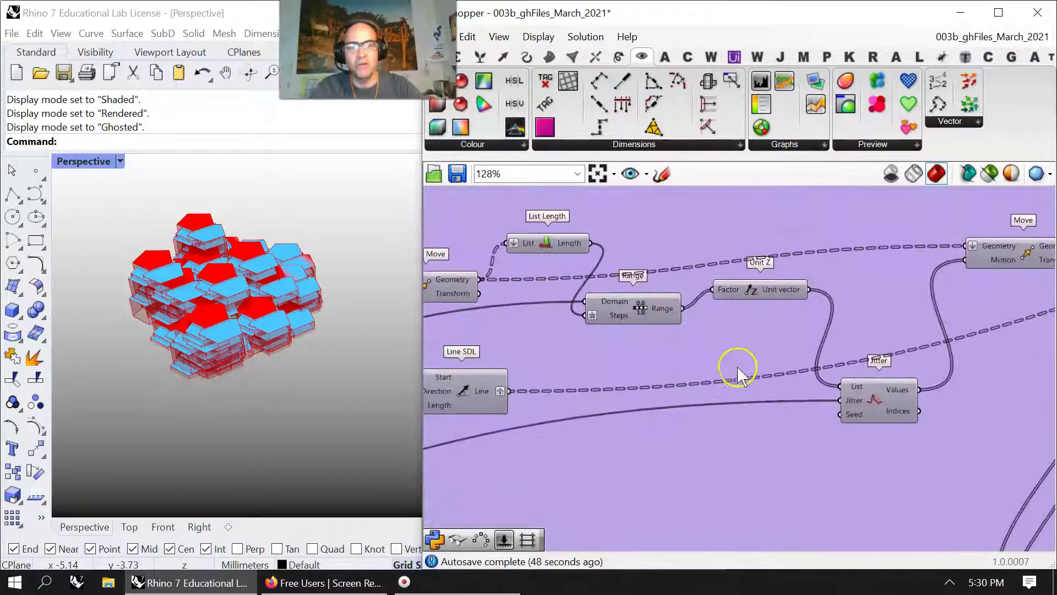
{"action": "right_click_drag", "start_coordinate": [685, 360], "coordinate": [609, 336]}
{"action": "scroll", "coordinate": [621, 337], "scroll_direction": "down", "scroll_amount": 3}
{"action": "left_click", "coordinate": [691, 361]}
{"action": "right_click_drag", "start_coordinate": [661, 413], "coordinate": [852, 362]}
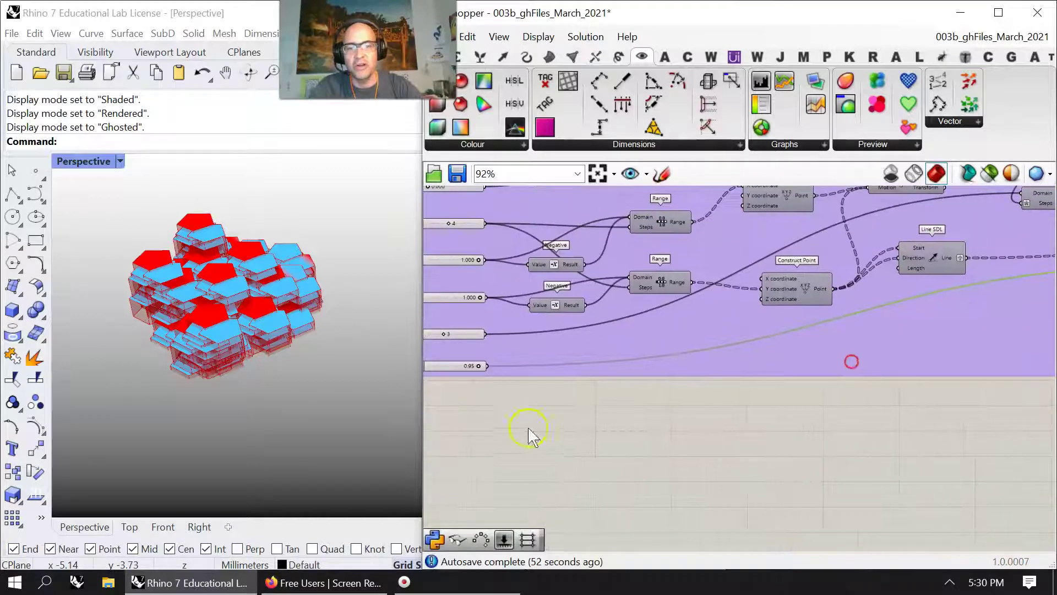
{"action": "right_click_drag", "start_coordinate": [527, 428], "coordinate": [646, 398]}
{"action": "scroll", "coordinate": [607, 346], "scroll_direction": "up", "scroll_amount": 3}
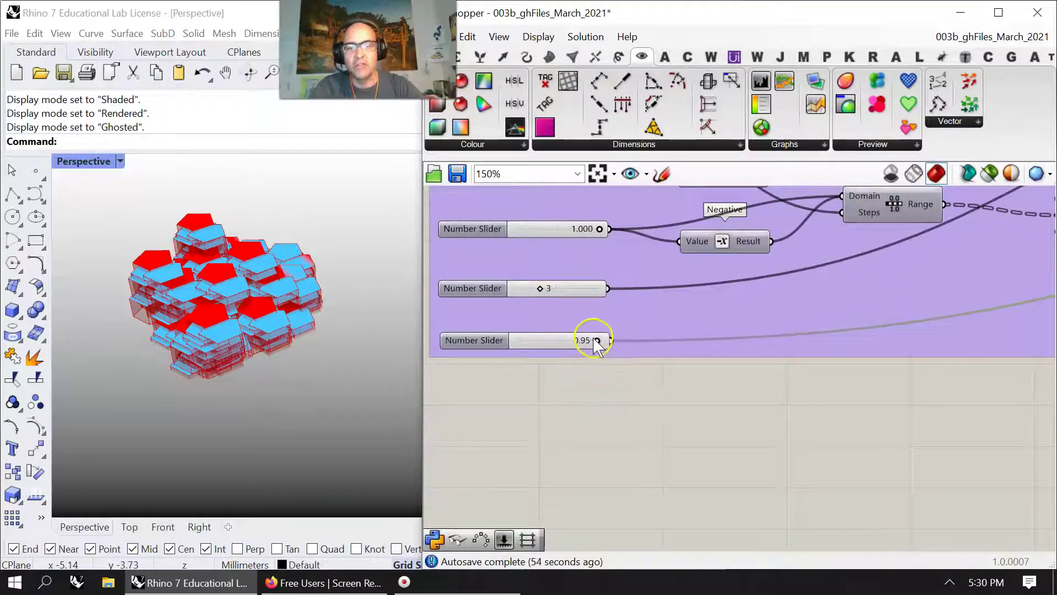
Try the slider feeding the Jitter input at 0.00, inspect the stacks, and set it to 0.65.
{"action": "left_click_drag", "start_coordinate": [534, 343], "coordinate": [503, 345]}
{"action": "right_click_drag", "start_coordinate": [314, 368], "coordinate": [344, 338]}
{"action": "scroll", "coordinate": [202, 314], "scroll_direction": "up", "scroll_amount": 6}
{"action": "right_click_drag", "start_coordinate": [201, 314], "coordinate": [219, 376]}
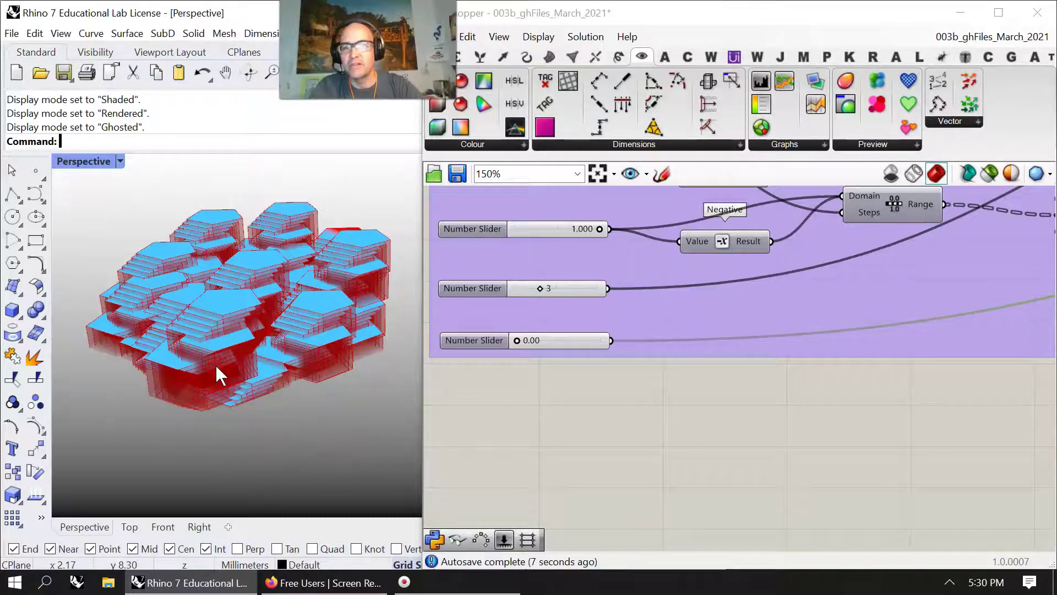
{"action": "left_click", "coordinate": [517, 346]}
{"action": "left_click_drag", "start_coordinate": [584, 343], "coordinate": [572, 346]}
Raise the slider feeding the Domain of the Range before Unit Z and inspect the stacks in the Perspective viewport.
{"action": "right_click_drag", "start_coordinate": [587, 242], "coordinate": [565, 301]}
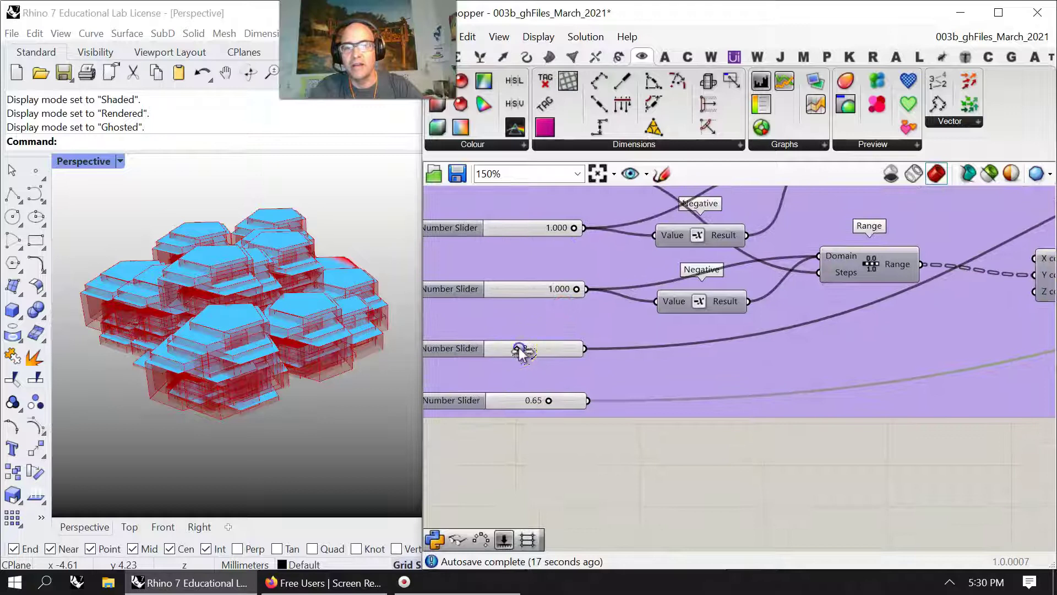
{"action": "left_click_drag", "start_coordinate": [552, 351], "coordinate": [557, 352]}
{"action": "right_click_drag", "start_coordinate": [322, 355], "coordinate": [358, 372]}
{"action": "scroll", "coordinate": [310, 356], "scroll_direction": "down", "scroll_amount": 5}
{"action": "scroll", "coordinate": [335, 343], "scroll_direction": "up", "scroll_amount": 5}
Set the Polygon component's segment count to 7 and view the stacks from above.
{"action": "right_click_drag", "start_coordinate": [504, 283], "coordinate": [593, 444]}
{"action": "right_click_drag", "start_coordinate": [666, 263], "coordinate": [686, 386]}
{"action": "left_click_drag", "start_coordinate": [627, 331], "coordinate": [672, 332]}
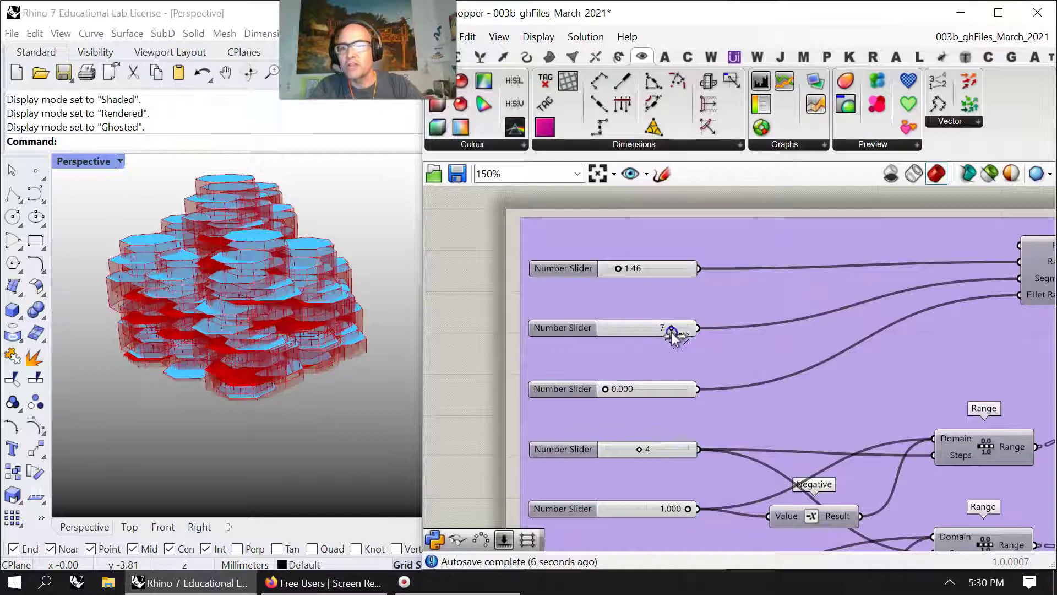
{"action": "right_click_drag", "start_coordinate": [325, 338], "coordinate": [318, 317]}
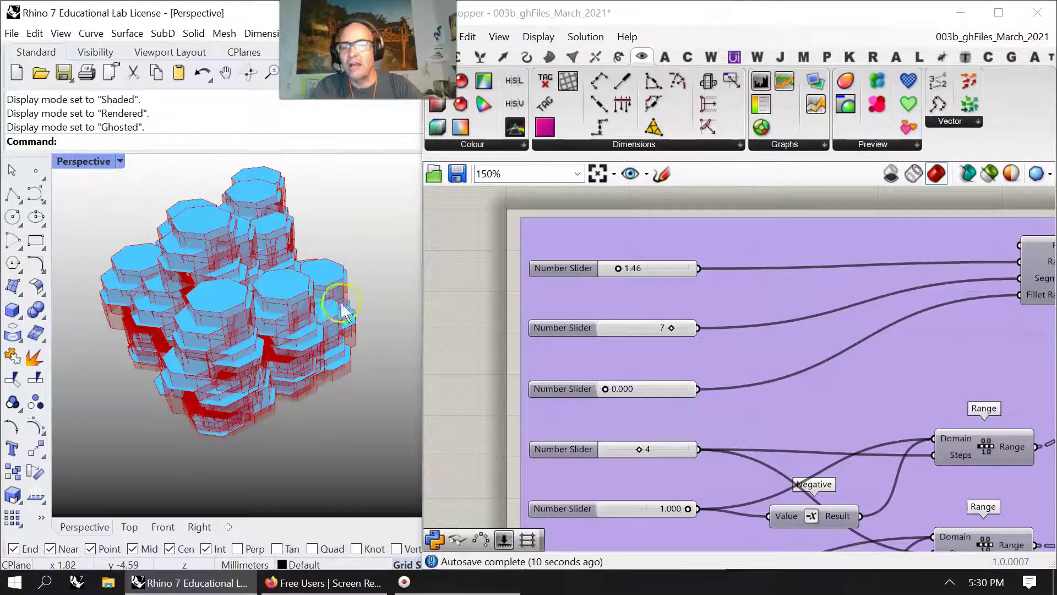
Select the Gradient Hatch component and examine its hatches in the preview and its two colour swatches.
{"action": "scroll", "coordinate": [543, 324], "scroll_direction": "down", "scroll_amount": 4}
{"action": "right_click_drag", "start_coordinate": [672, 342], "coordinate": [518, 309]}
{"action": "right_click_drag", "start_coordinate": [860, 322], "coordinate": [512, 328]}
{"action": "right_click_drag", "start_coordinate": [806, 373], "coordinate": [487, 326]}
{"action": "scroll", "coordinate": [681, 343], "scroll_direction": "up", "scroll_amount": 3}
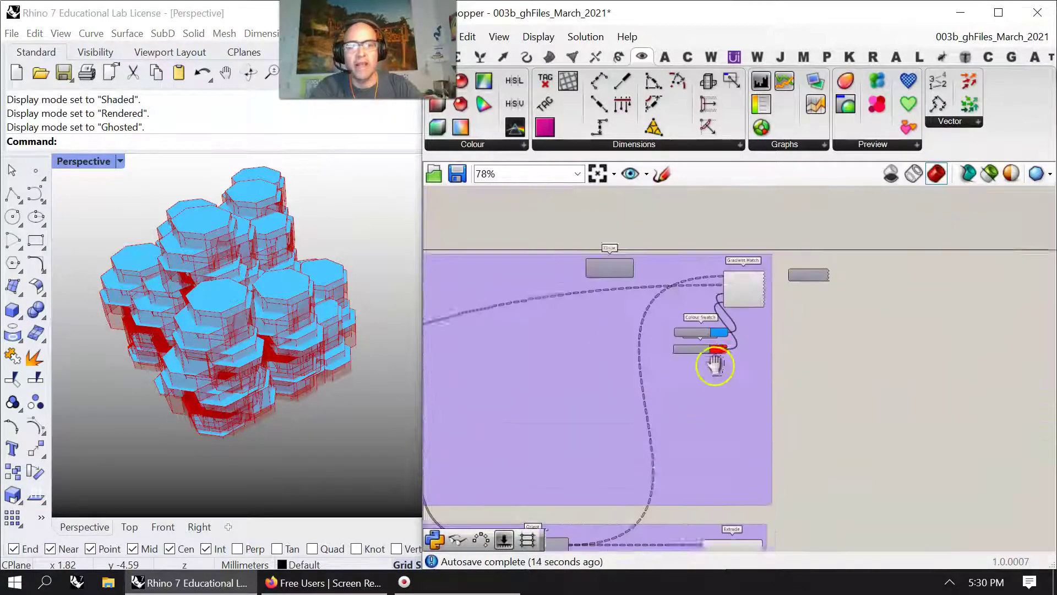
{"action": "left_click", "coordinate": [699, 313]}
{"action": "left_click", "coordinate": [697, 446]}
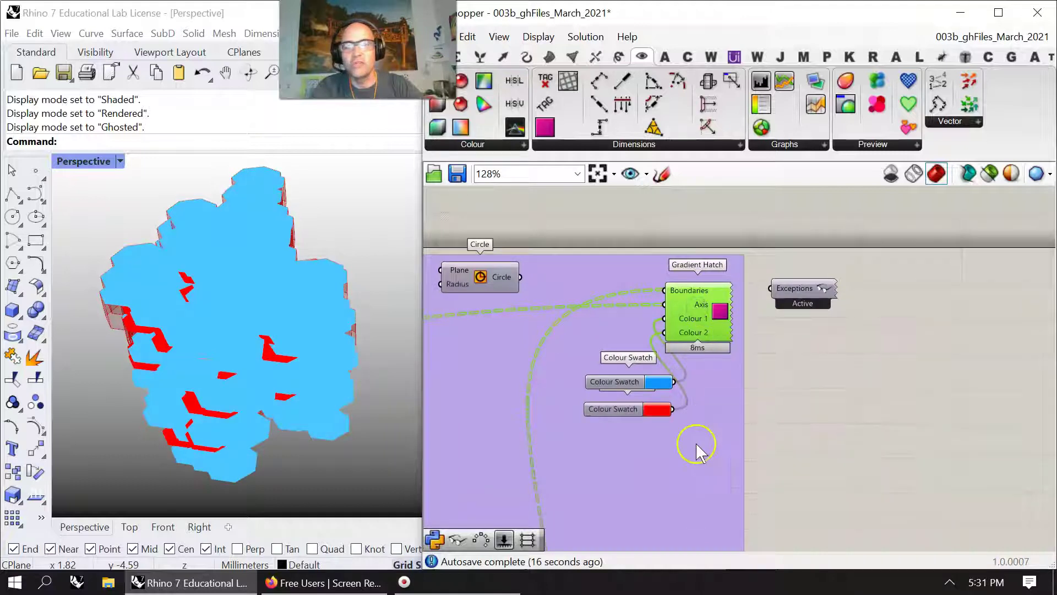
Select the Extrude component and examine its extrusions in the Perspective viewport and its Orient, Unit Z and Negative inputs.
{"action": "mouse_move", "coordinate": [673, 486]}
{"action": "right_mouse_down"}
{"action": "mouse_move", "coordinate": [703, 263]}
{"action": "mouse_move", "coordinate": [772, 249]}
{"action": "right_mouse_up"}
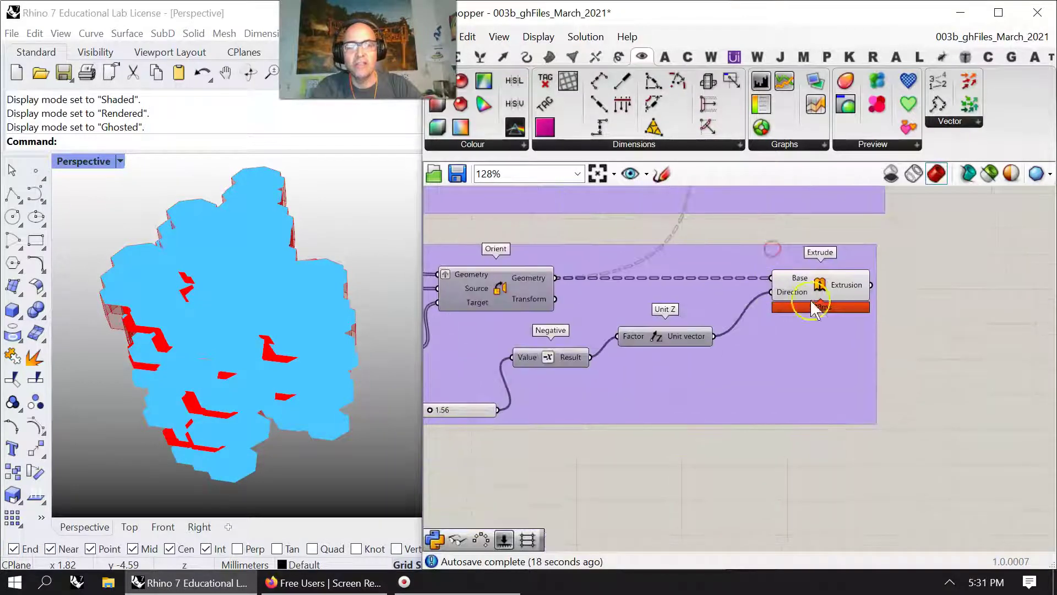
{"action": "left_click", "coordinate": [818, 284]}
{"action": "mouse_move", "coordinate": [280, 372]}
{"action": "right_mouse_down"}
{"action": "mouse_move", "coordinate": [300, 369]}
{"action": "mouse_move", "coordinate": [292, 364]}
{"action": "right_mouse_up"}
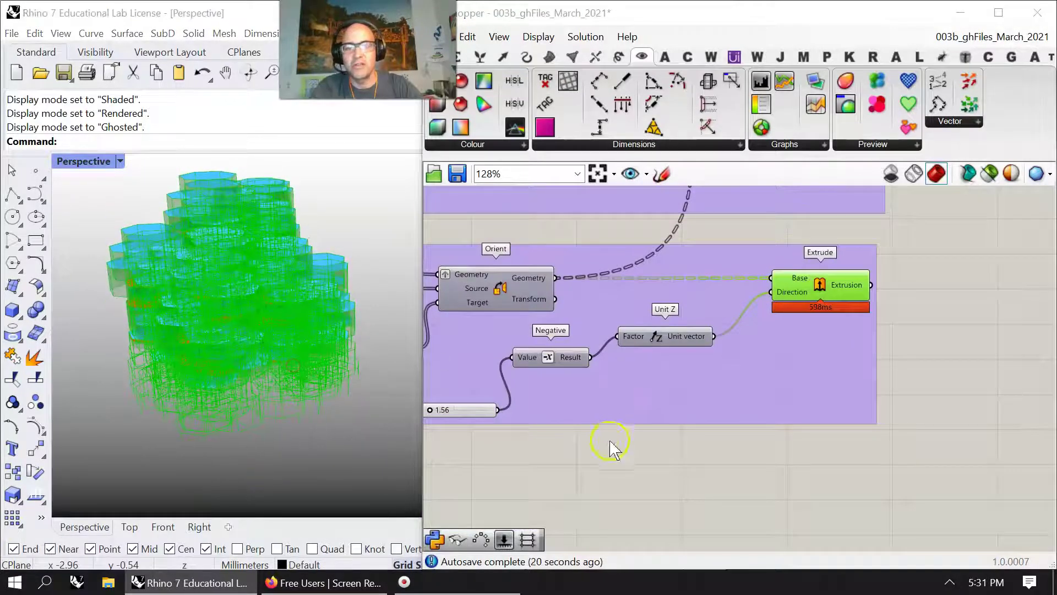
{"action": "right_click_drag", "start_coordinate": [609, 440], "coordinate": [801, 442]}
{"action": "scroll", "coordinate": [802, 488], "scroll_direction": "down", "scroll_amount": 2}
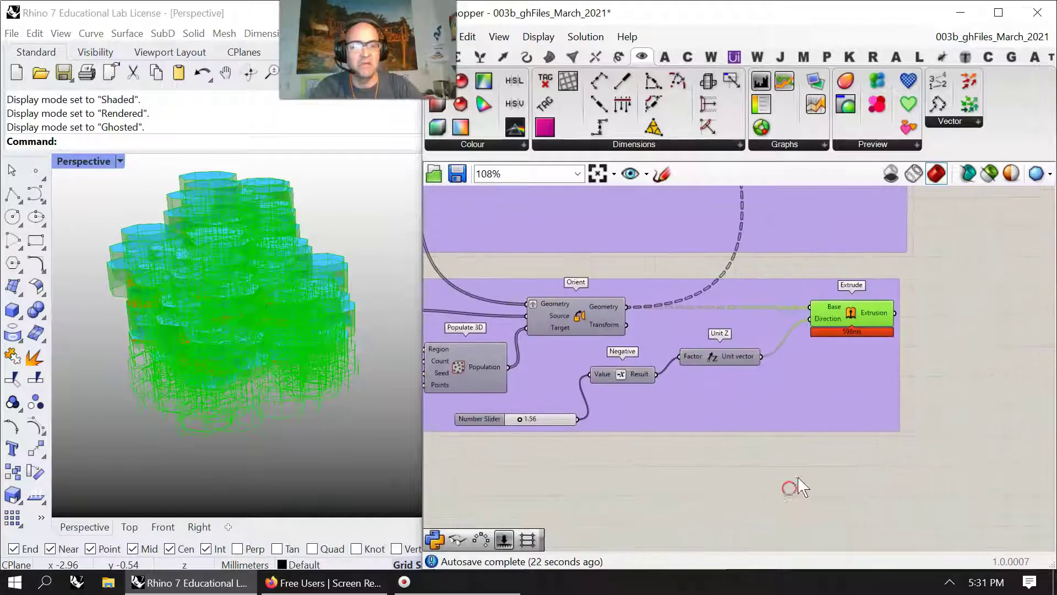
Examine the Populate 3D component and trace the wires of its group back to the Move and Jitter components.
{"action": "right_click_drag", "start_coordinate": [579, 468], "coordinate": [716, 479]}
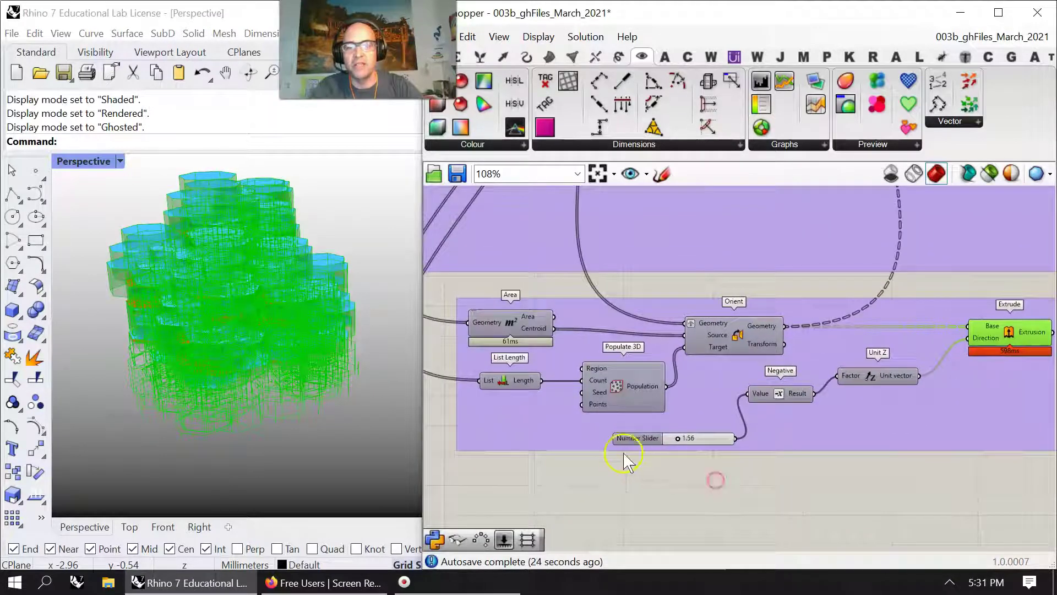
{"action": "left_click", "coordinate": [628, 385]}
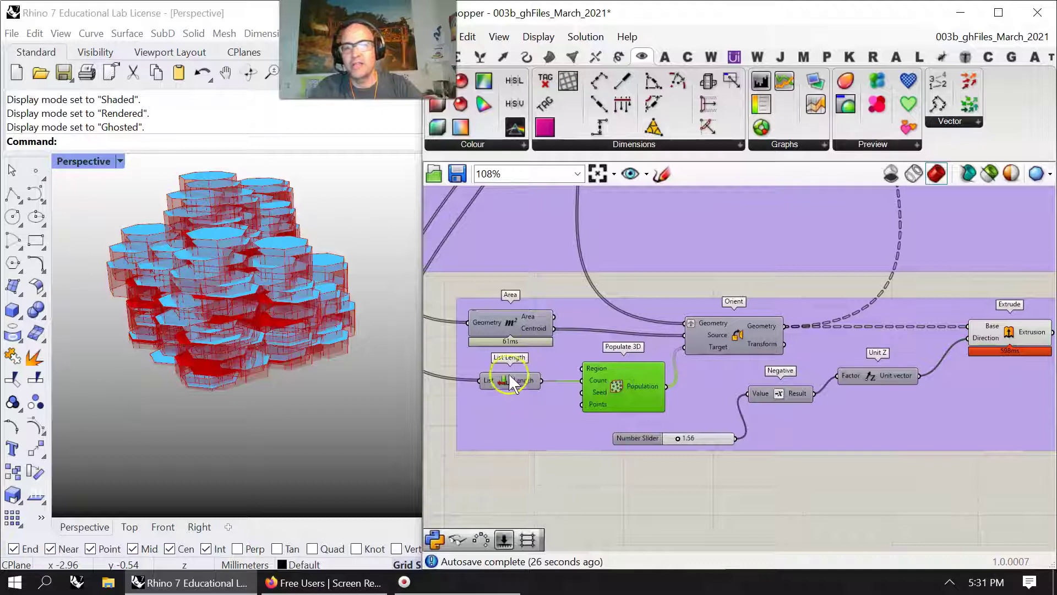
{"action": "right_click_drag", "start_coordinate": [532, 459], "coordinate": [739, 496]}
{"action": "scroll", "coordinate": [691, 458], "scroll_direction": "down", "scroll_amount": 3}
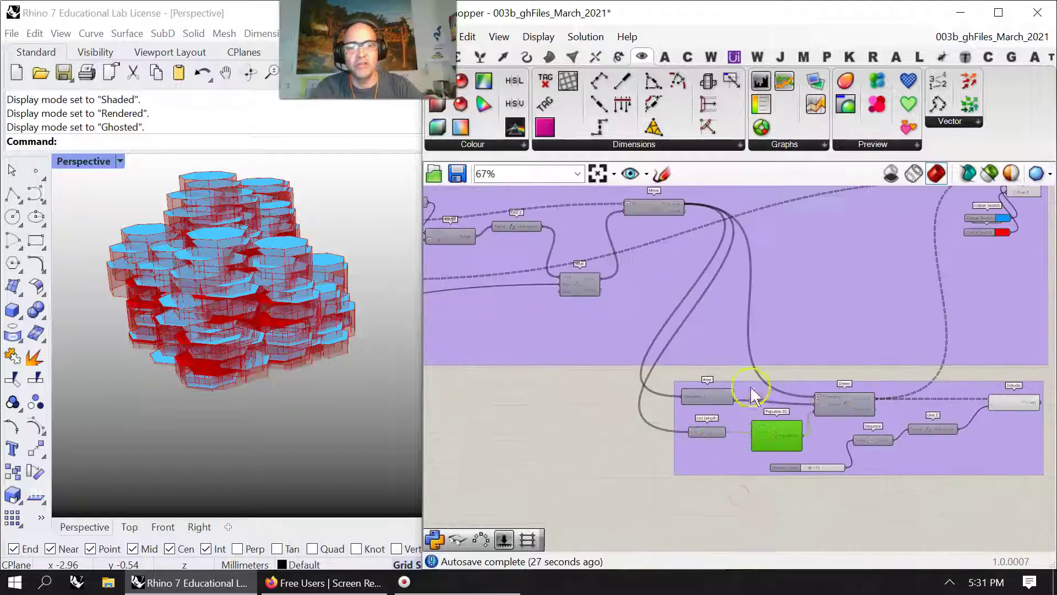
{"action": "right_click_drag", "start_coordinate": [736, 352], "coordinate": [687, 386]}
{"action": "scroll", "coordinate": [632, 317], "scroll_direction": "up", "scroll_amount": 3}
{"action": "mouse_move", "coordinate": [646, 226]}
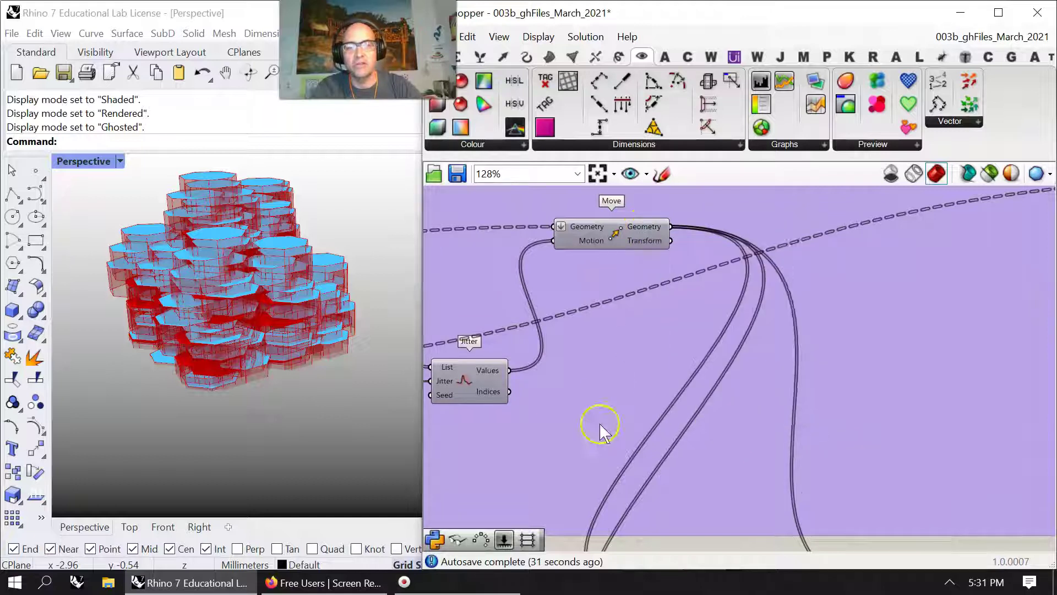
{"action": "right_click_drag", "start_coordinate": [598, 447], "coordinate": [585, 257]}
{"action": "scroll", "coordinate": [630, 343], "scroll_direction": "down", "scroll_amount": 2}
{"action": "right_click_drag", "start_coordinate": [776, 460], "coordinate": [668, 412]}
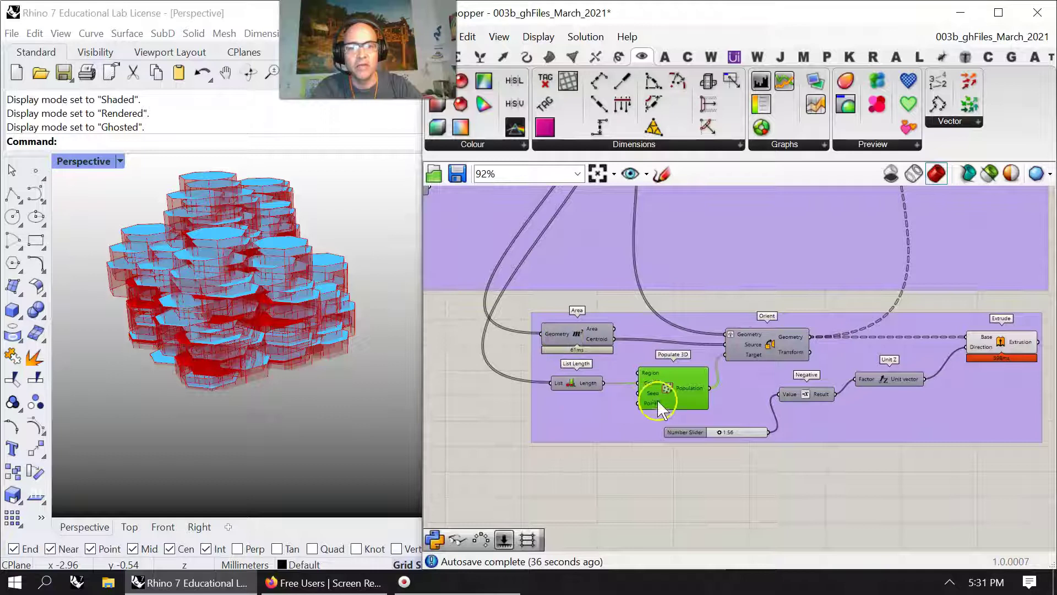
Add a number slider with the value 12, wire it to the Seed input of Populate 3D and place it beside List Length.
{"action": "left_click", "coordinate": [488, 461]}
{"action": "double_click", "coordinate": [491, 459]}
{"action": "type", "text": "12"}
{"action": "key", "text": "Return"}
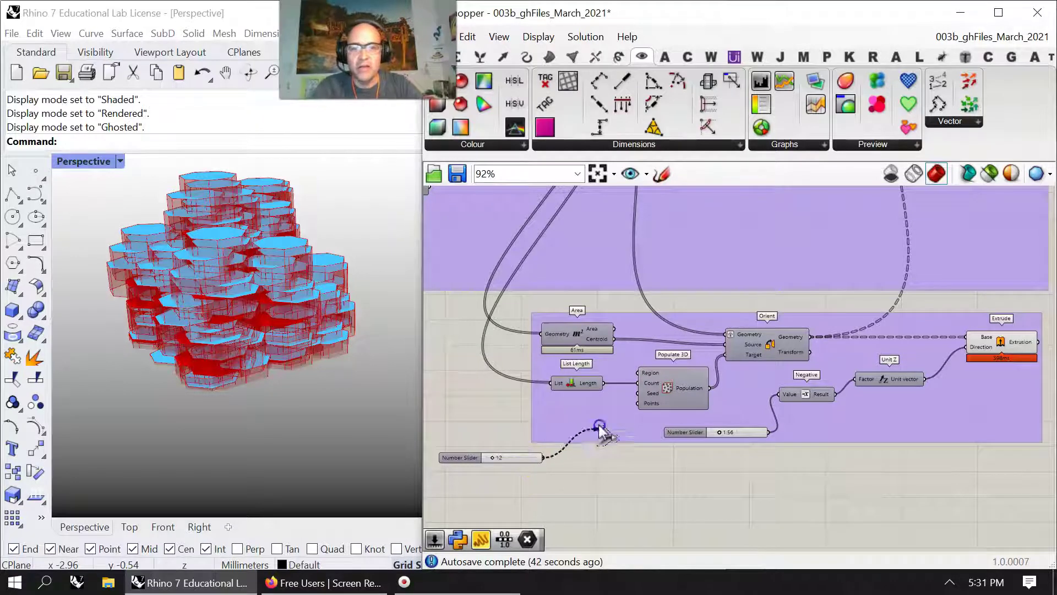
{"action": "left_click_drag", "start_coordinate": [511, 460], "coordinate": [530, 414]}
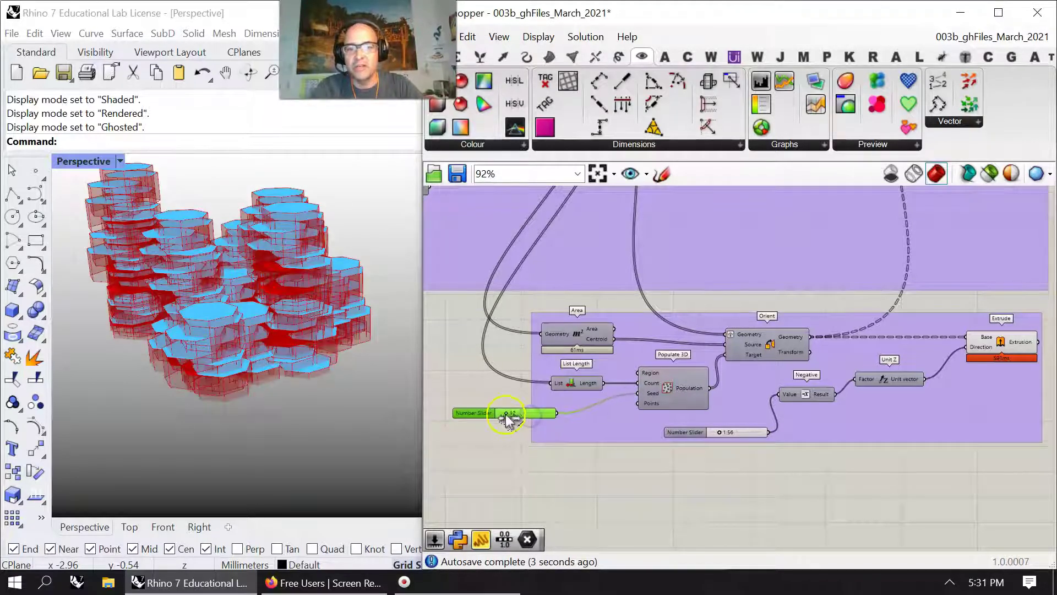
Set the seed slider to 23 and inspect the rearranged stacks and the whole definition.
{"action": "left_click_drag", "start_coordinate": [540, 422], "coordinate": [514, 422]}
{"action": "right_click_drag", "start_coordinate": [325, 350], "coordinate": [339, 300]}
{"action": "right_click_drag", "start_coordinate": [873, 390], "coordinate": [804, 410]}
{"action": "scroll", "coordinate": [720, 413], "scroll_direction": "down", "scroll_amount": 6}
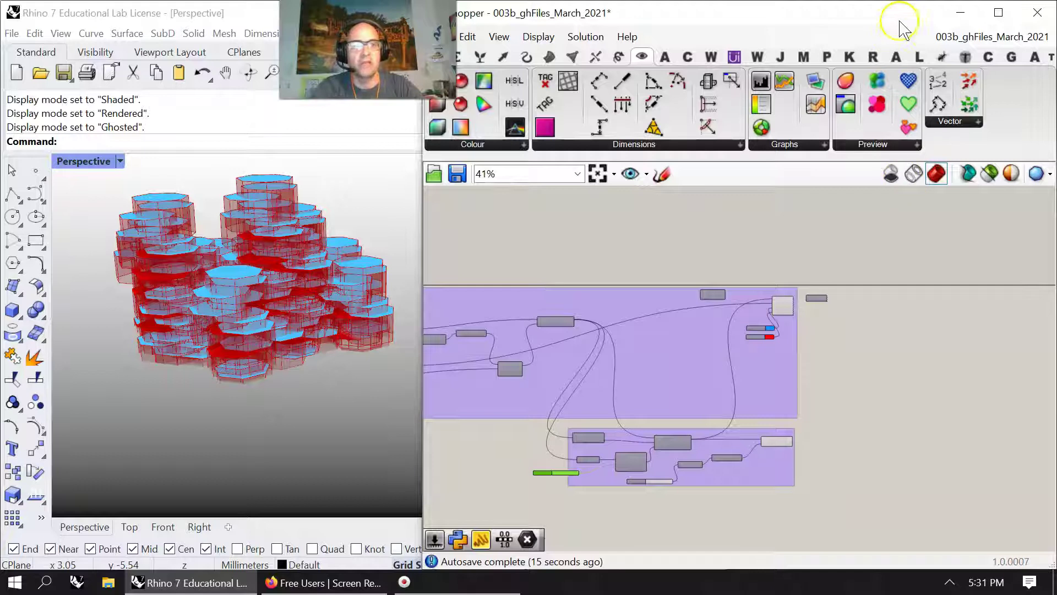
{"action": "right_click_drag", "start_coordinate": [649, 371], "coordinate": [879, 318]}
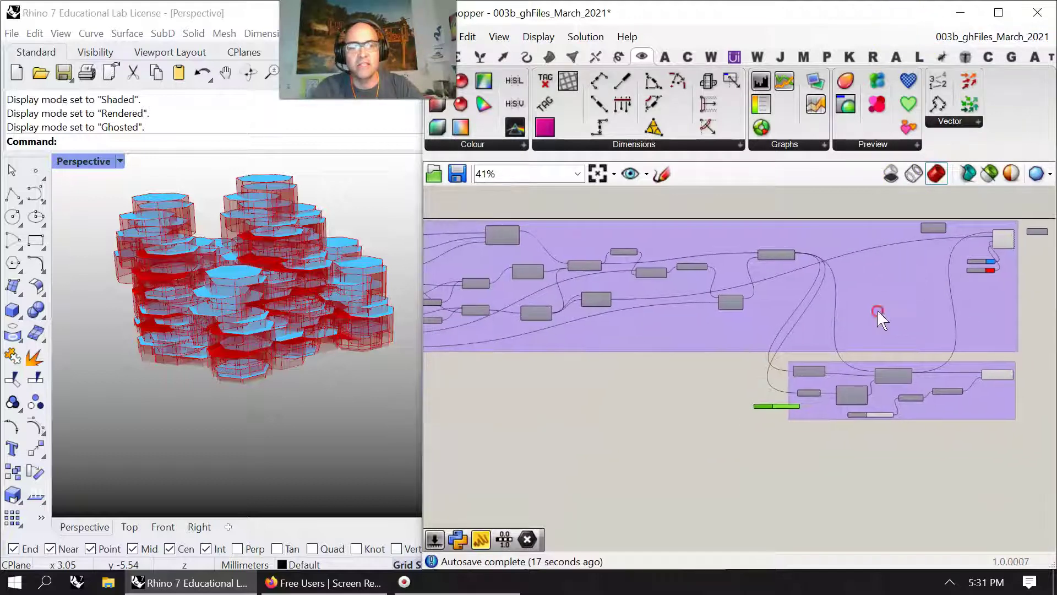
{"action": "left_click", "coordinate": [597, 173]}
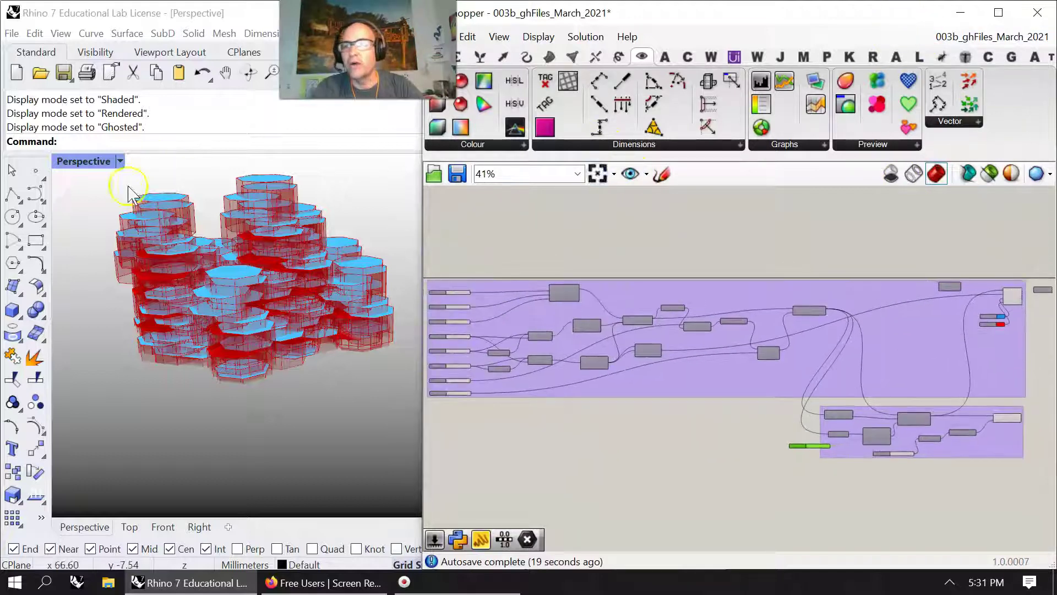
Switch Rhino to the four-viewport layout and enlarge the Front viewport by raising the divider below Top.
{"action": "left_click", "coordinate": [76, 161]}
{"action": "double_click", "coordinate": [76, 161]}
{"action": "right_click_drag", "start_coordinate": [127, 286], "coordinate": [203, 380]}
{"action": "scroll", "coordinate": [186, 463], "scroll_direction": "down", "scroll_amount": 8}
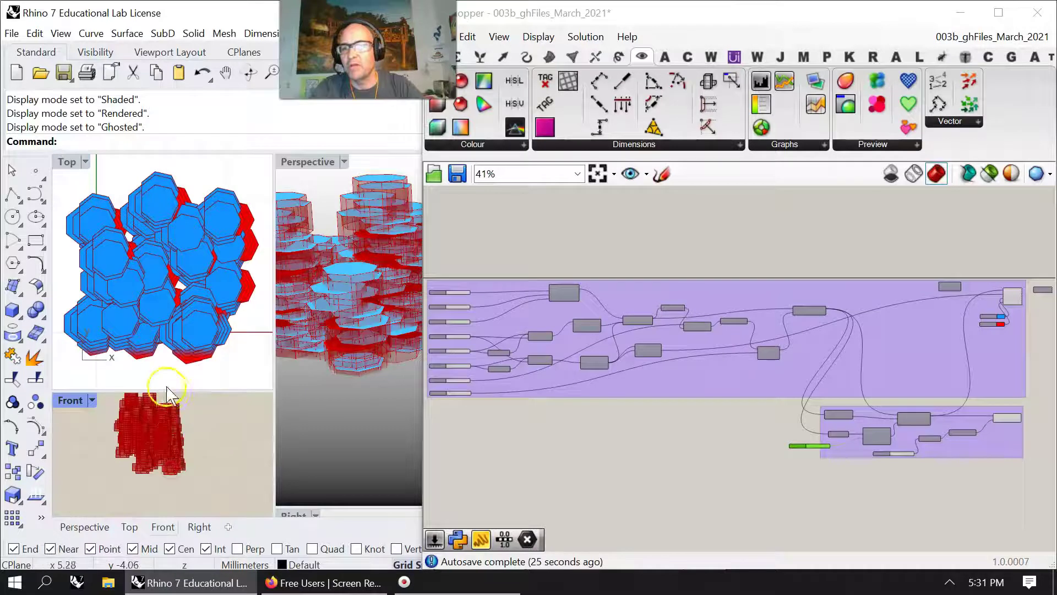
{"action": "left_click_drag", "start_coordinate": [172, 394], "coordinate": [172, 327]}
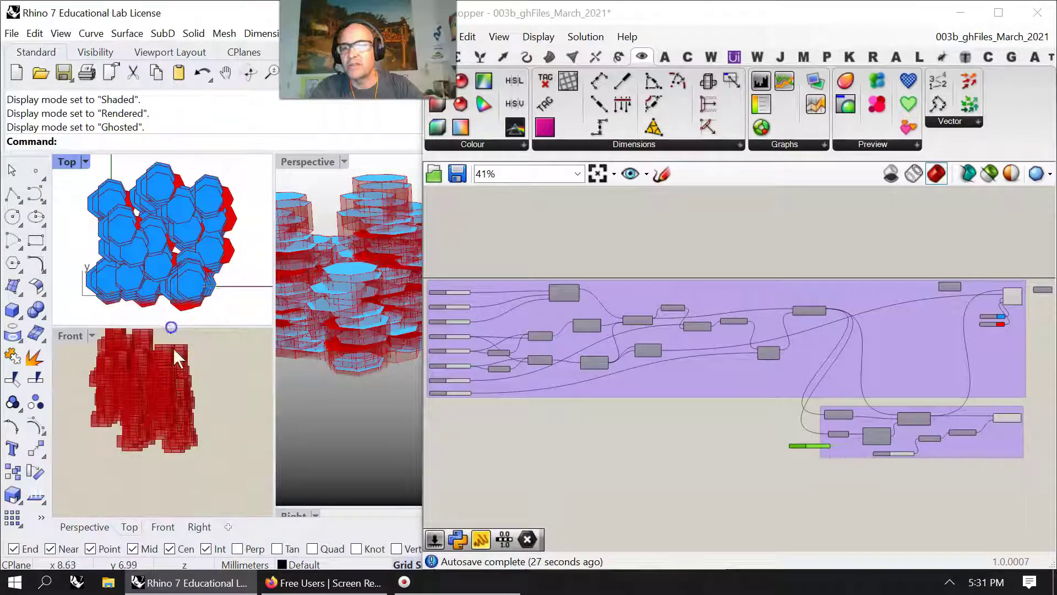
{"action": "left_click", "coordinate": [172, 397]}
{"action": "scroll", "coordinate": [170, 433], "scroll_direction": "up", "scroll_amount": 4}
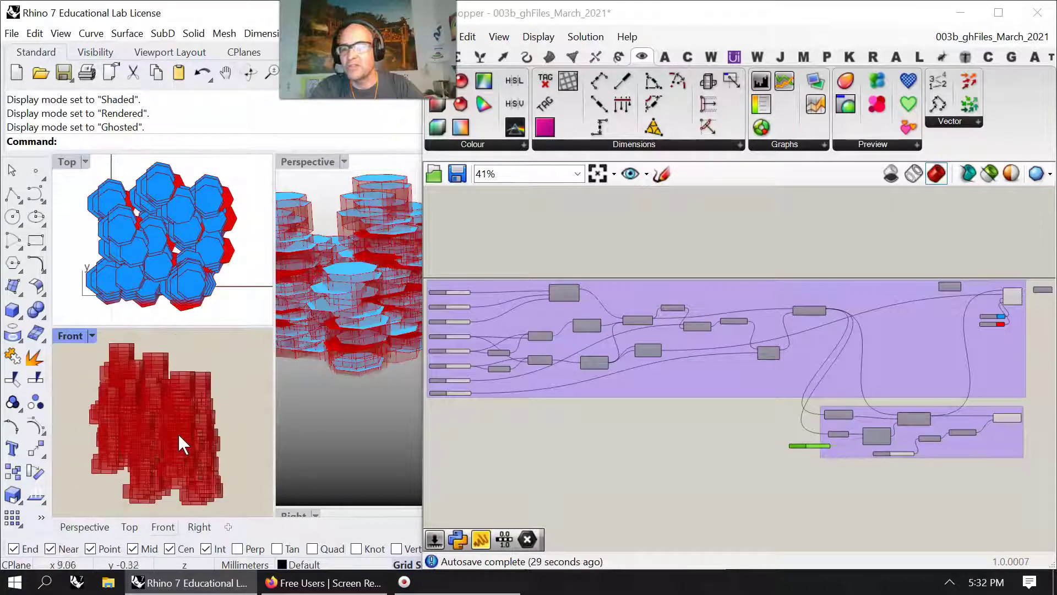
Try the Technical display mode in the Front viewport and return it to Artistic.
{"action": "left_click", "coordinate": [69, 337]}
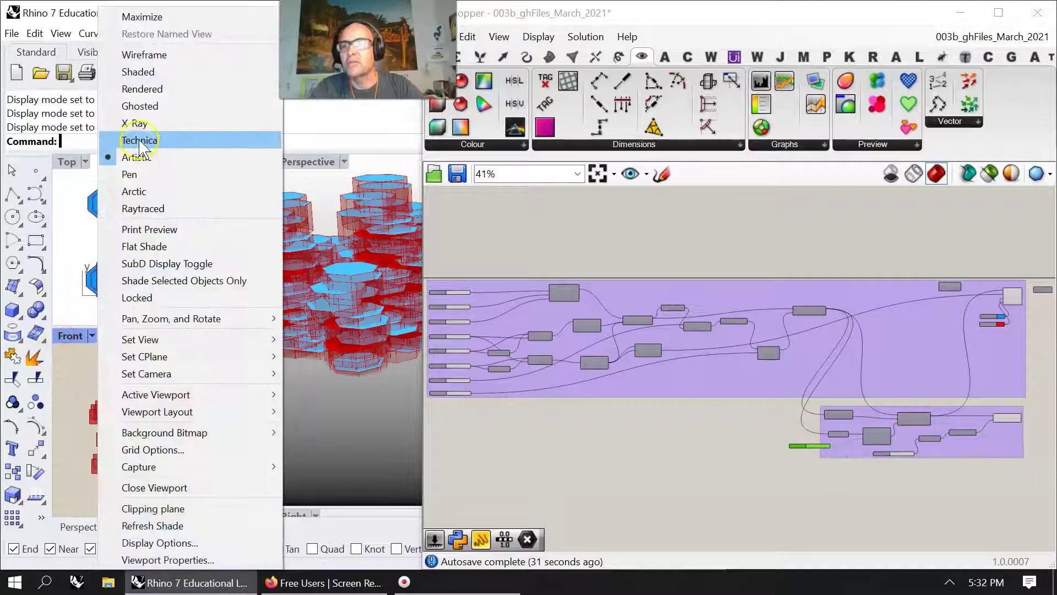
{"action": "left_click", "coordinate": [139, 141]}
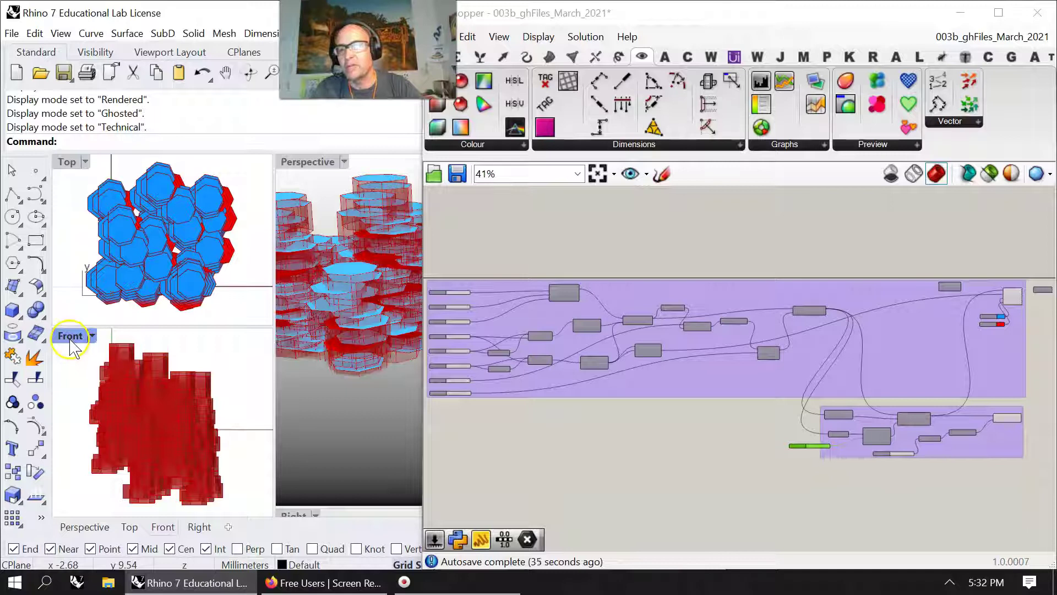
{"action": "left_click", "coordinate": [71, 346]}
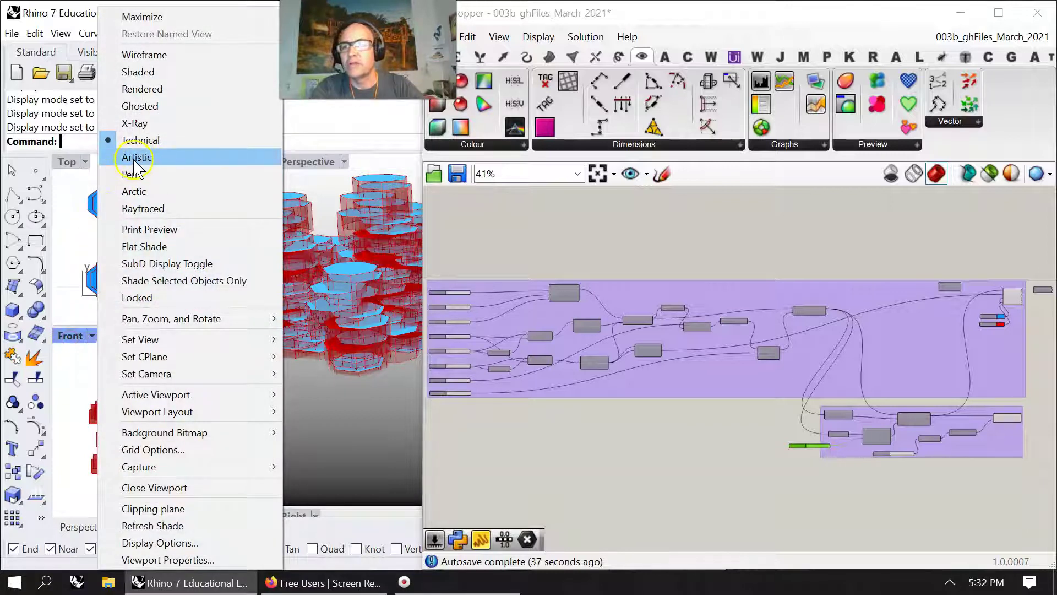
{"action": "left_click", "coordinate": [135, 159]}
Widen the visible Rhino area beside Grasshopper and zoom the Perspective viewport to the extents of the stacks.
{"action": "scroll", "coordinate": [355, 384], "scroll_direction": "down", "scroll_amount": 5}
{"action": "left_click_drag", "start_coordinate": [423, 409], "coordinate": [535, 423]}
{"action": "scroll", "coordinate": [389, 380], "scroll_direction": "up", "scroll_amount": 10}
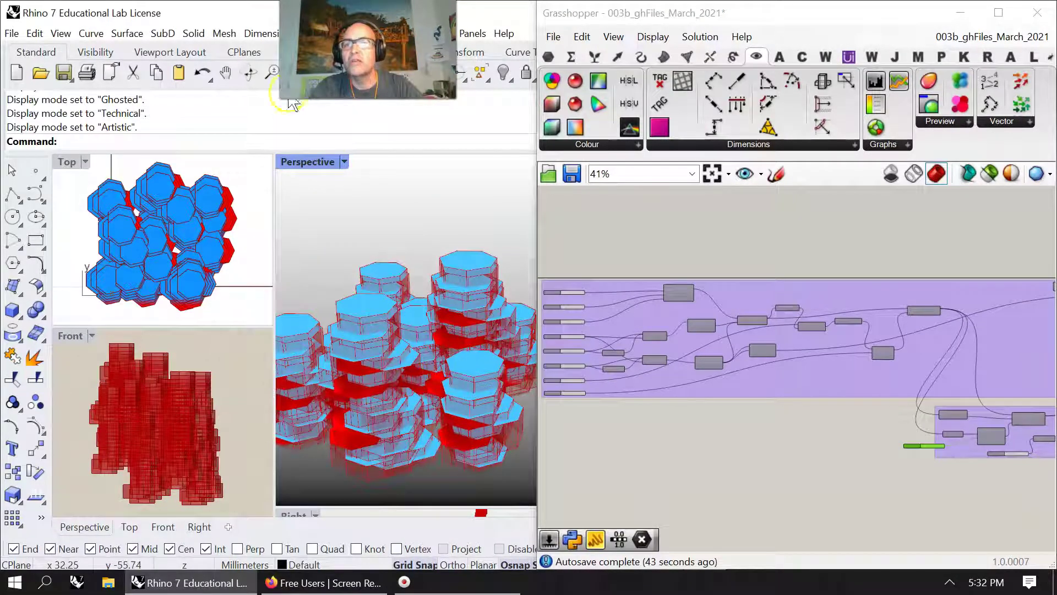
{"action": "key", "text": "ctrl+shift+e"}
{"action": "scroll", "coordinate": [507, 328], "scroll_direction": "up", "scroll_amount": 4}
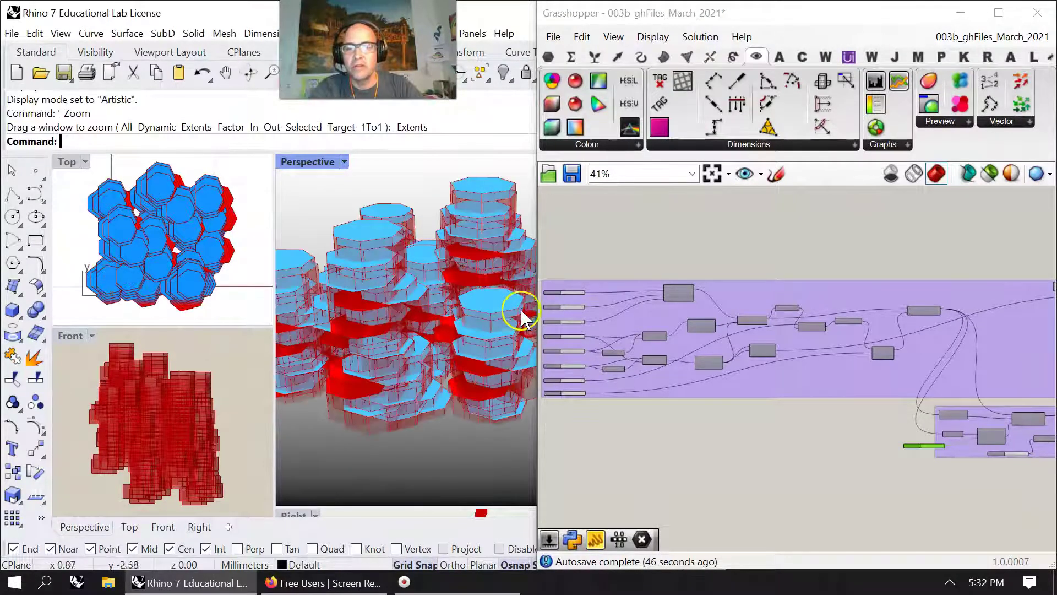
{"action": "scroll", "coordinate": [487, 365], "scroll_direction": "down", "scroll_amount": 4}
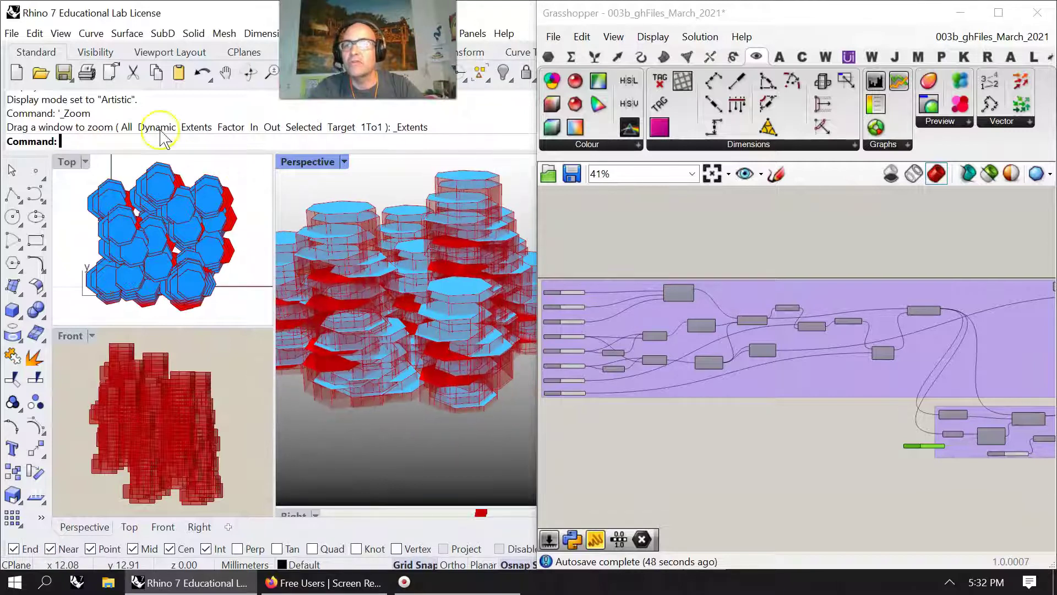
Start a Turntable rotation in the Perspective viewport and inspect the stacks as they turn.
{"action": "type", "text": "Turntable"}
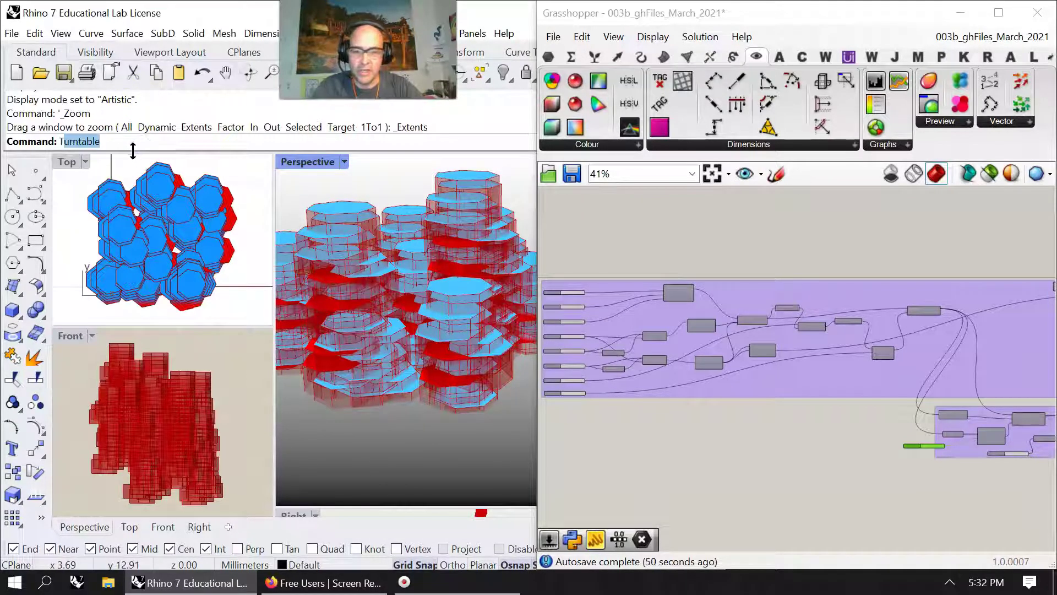
{"action": "left_click", "coordinate": [135, 165]}
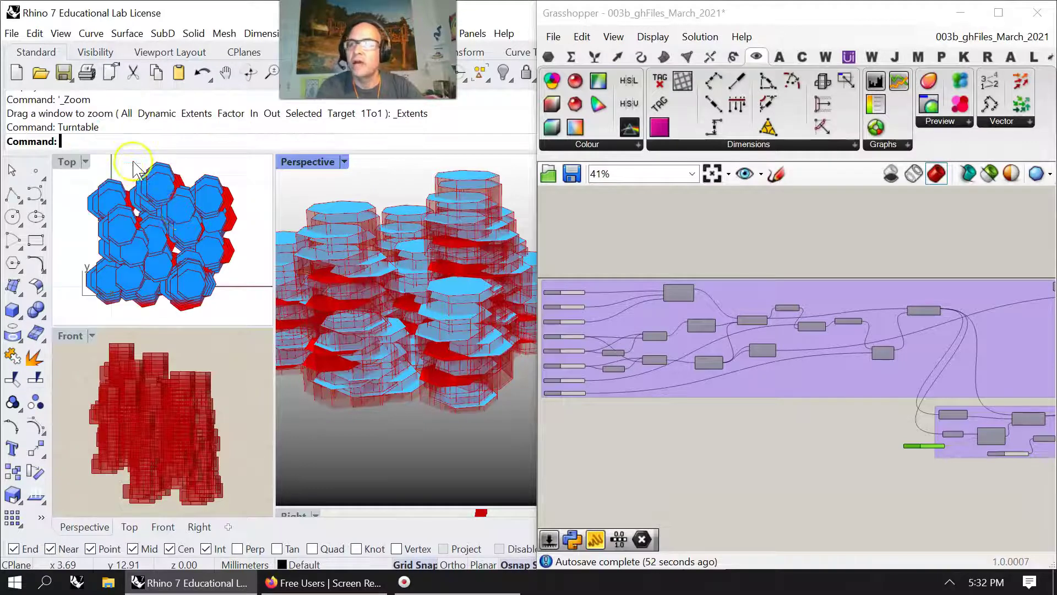
{"action": "scroll", "coordinate": [855, 388], "scroll_direction": "down", "scroll_amount": 2}
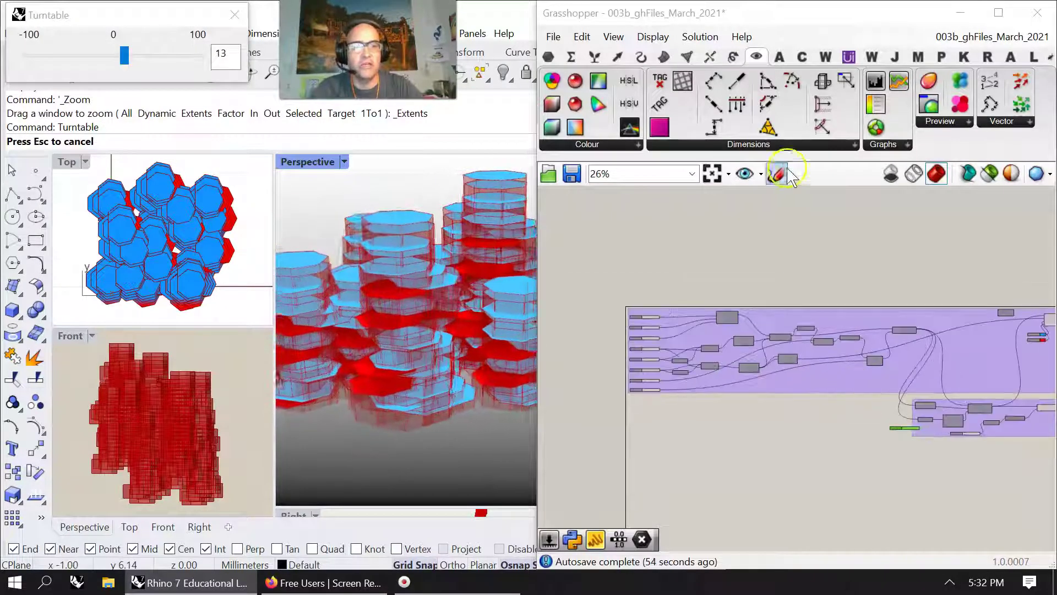
{"action": "left_click", "coordinate": [712, 173]}
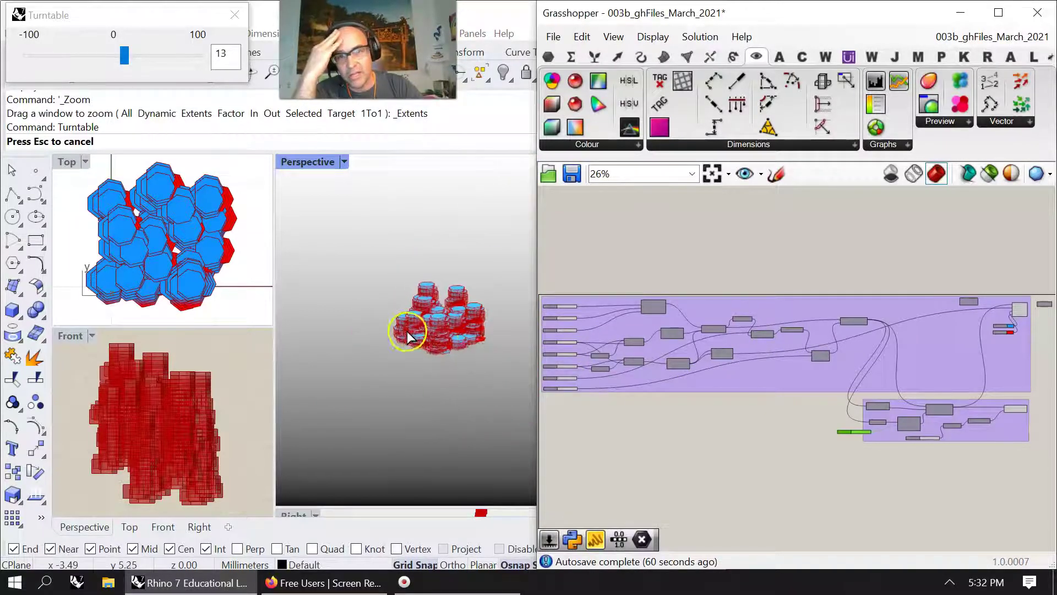
{"action": "scroll", "coordinate": [433, 319], "scroll_direction": "up", "scroll_amount": 6}
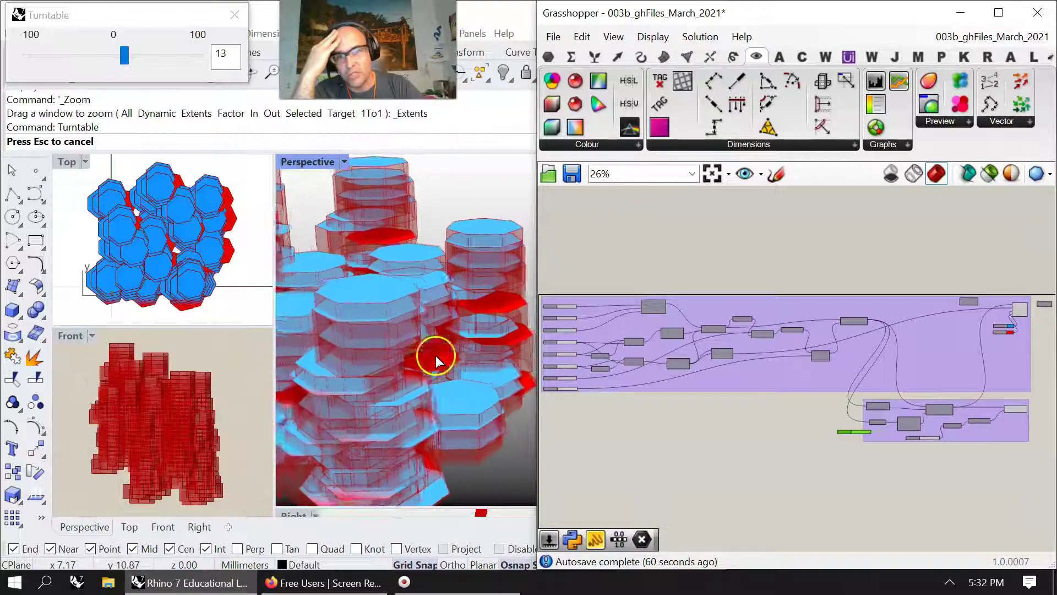
{"action": "mouse_move", "coordinate": [443, 375]}
{"action": "right_mouse_down"}
{"action": "mouse_move", "coordinate": [438, 366]}
{"action": "mouse_move", "coordinate": [418, 399]}
{"action": "mouse_move", "coordinate": [424, 381]}
{"action": "right_mouse_up"}
{"action": "scroll", "coordinate": [438, 370], "scroll_direction": "down", "scroll_amount": 3}
{"action": "scroll", "coordinate": [423, 381], "scroll_direction": "down", "scroll_amount": 2}
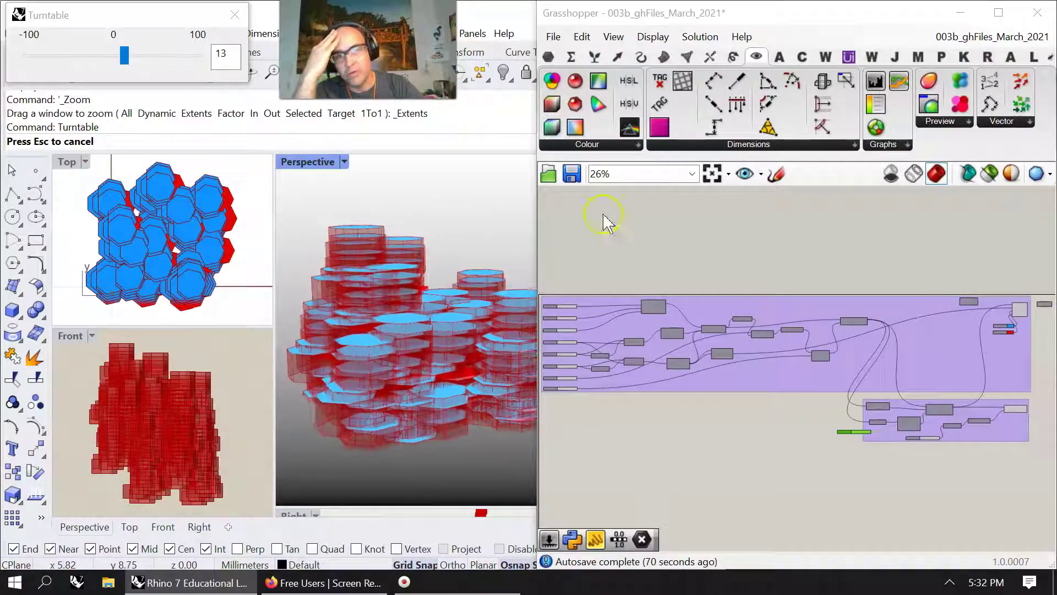
Add a Python script component and a C# Script component above the purple group, one over the other.
{"action": "left_click", "coordinate": [570, 56]}
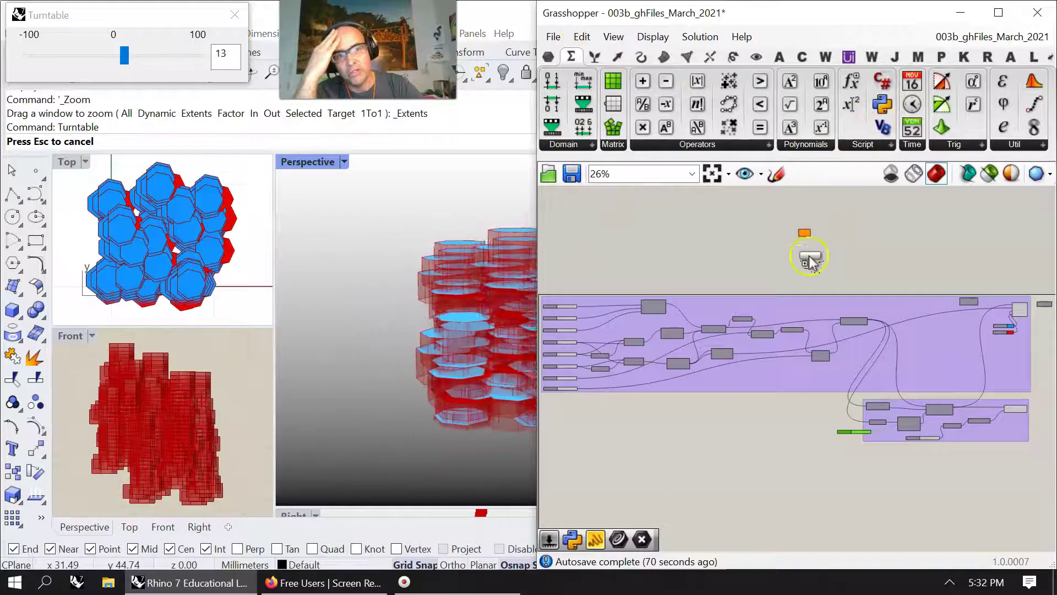
{"action": "scroll", "coordinate": [809, 242], "scroll_direction": "up", "scroll_amount": 5}
{"action": "right_click_drag", "start_coordinate": [807, 283], "coordinate": [824, 346]}
{"action": "left_click_drag", "start_coordinate": [823, 345], "coordinate": [770, 206]}
{"action": "left_click_drag", "start_coordinate": [793, 248], "coordinate": [726, 370]}
{"action": "left_click", "coordinate": [807, 401]}
{"action": "left_click_drag", "start_coordinate": [719, 413], "coordinate": [725, 419]}
Review the List Length, Range, Unit Z and Jitter chain and follow the definition to the Orient and Populate 3D group.
{"action": "right_click_drag", "start_coordinate": [834, 419], "coordinate": [889, 284]}
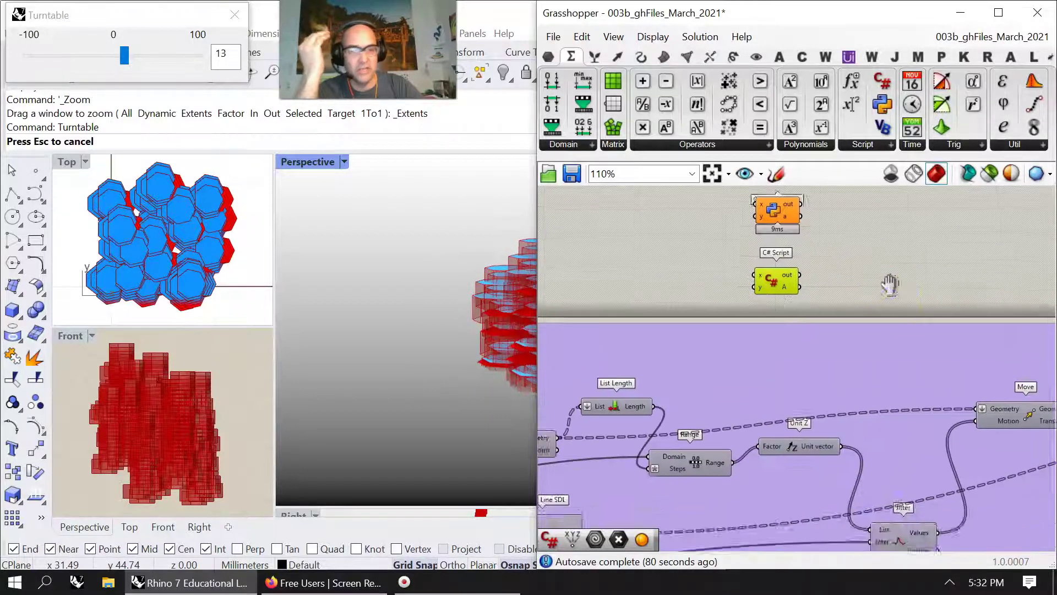
{"action": "scroll", "coordinate": [892, 288], "scroll_direction": "down", "scroll_amount": 2}
{"action": "scroll", "coordinate": [708, 413], "scroll_direction": "up", "scroll_amount": 4}
{"action": "right_click_drag", "start_coordinate": [700, 393], "coordinate": [691, 418]}
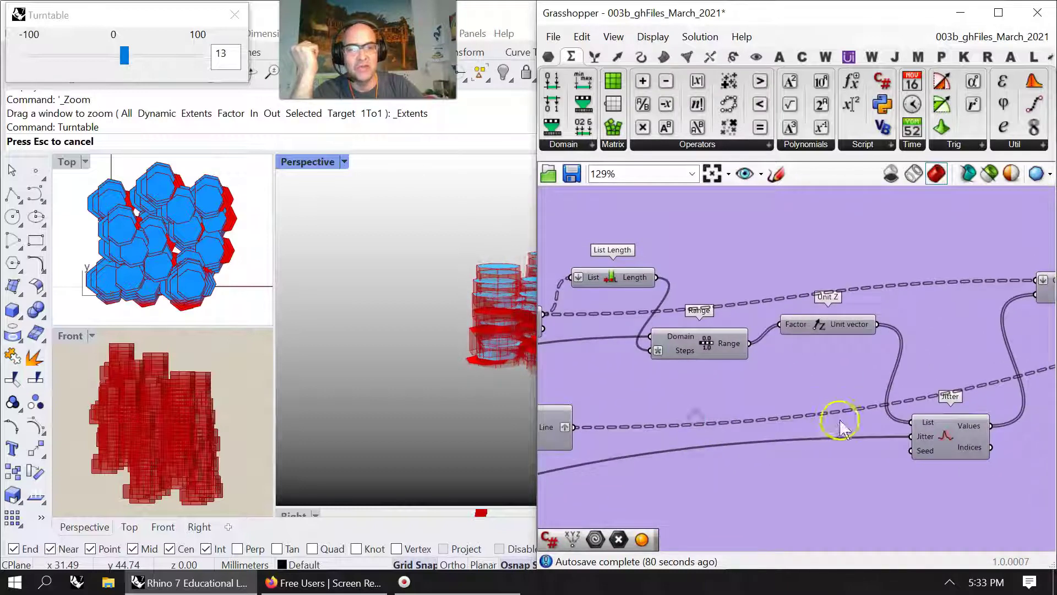
{"action": "right_click_drag", "start_coordinate": [838, 421], "coordinate": [706, 377]}
{"action": "right_click_drag", "start_coordinate": [801, 449], "coordinate": [678, 391]}
{"action": "scroll", "coordinate": [683, 389], "scroll_direction": "down", "scroll_amount": 3}
{"action": "right_click_drag", "start_coordinate": [818, 427], "coordinate": [686, 307]}
{"action": "scroll", "coordinate": [734, 388], "scroll_direction": "up", "scroll_amount": 3}
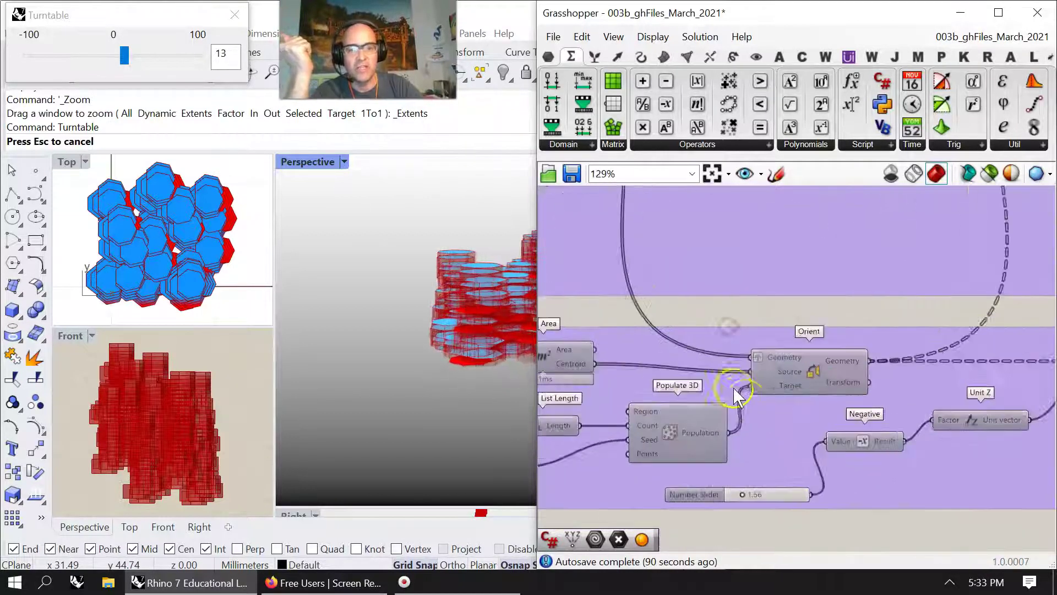
{"action": "right_click_drag", "start_coordinate": [760, 467], "coordinate": [943, 379]}
Select Populate 3D and raise its seed slider above 23 to rearrange the rotating stacks.
{"action": "left_click", "coordinate": [841, 382]}
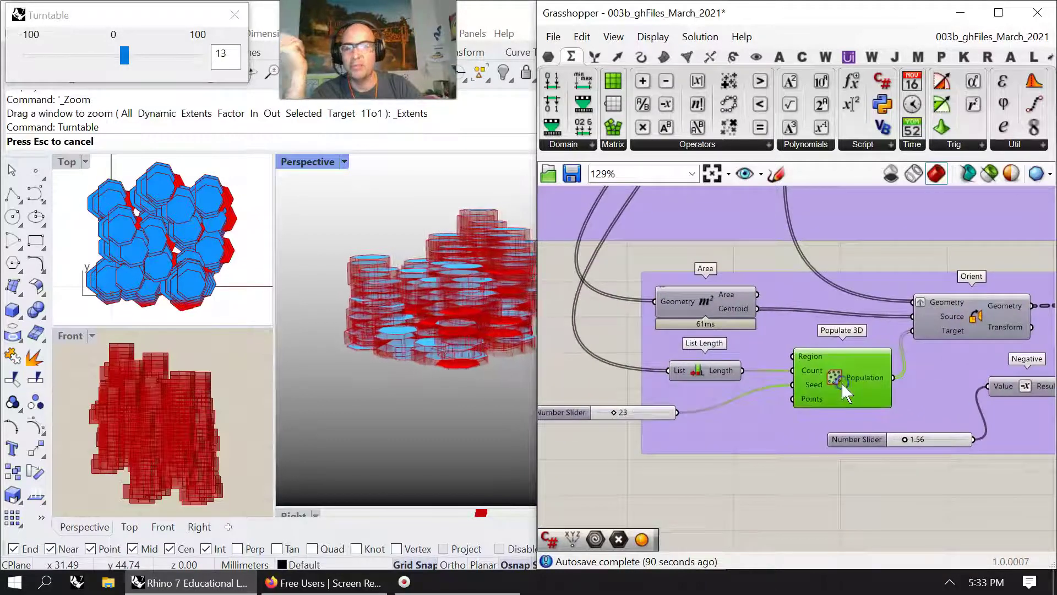
{"action": "right_click_drag", "start_coordinate": [628, 474], "coordinate": [696, 472]}
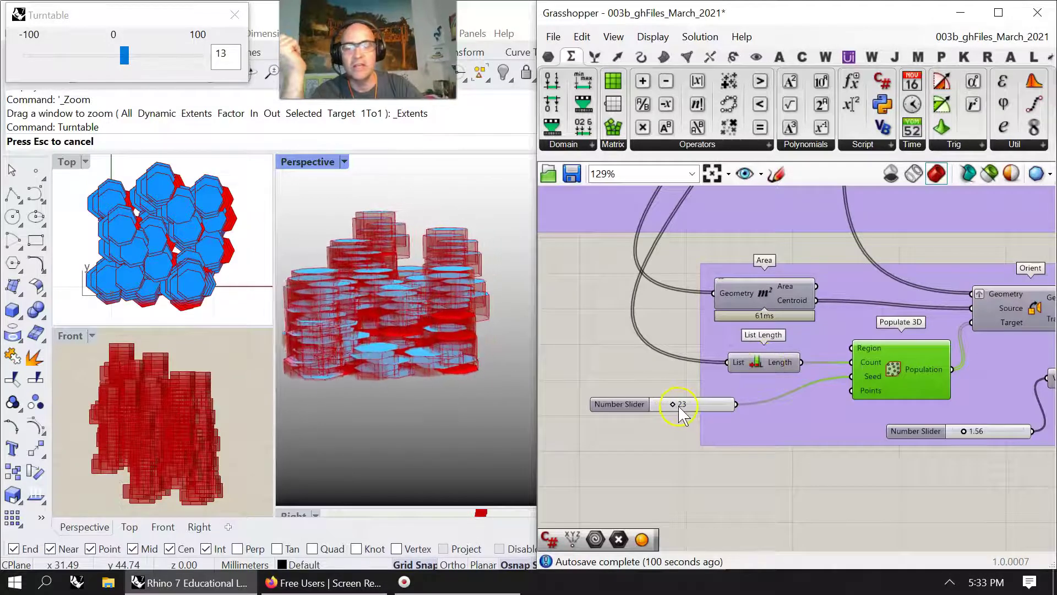
{"action": "left_click_drag", "start_coordinate": [674, 406], "coordinate": [713, 413]}
Set the slider feeding the Negative component to 1.79 and view the extrusions in the Perspective viewport.
{"action": "right_click_drag", "start_coordinate": [1036, 468], "coordinate": [792, 496]}
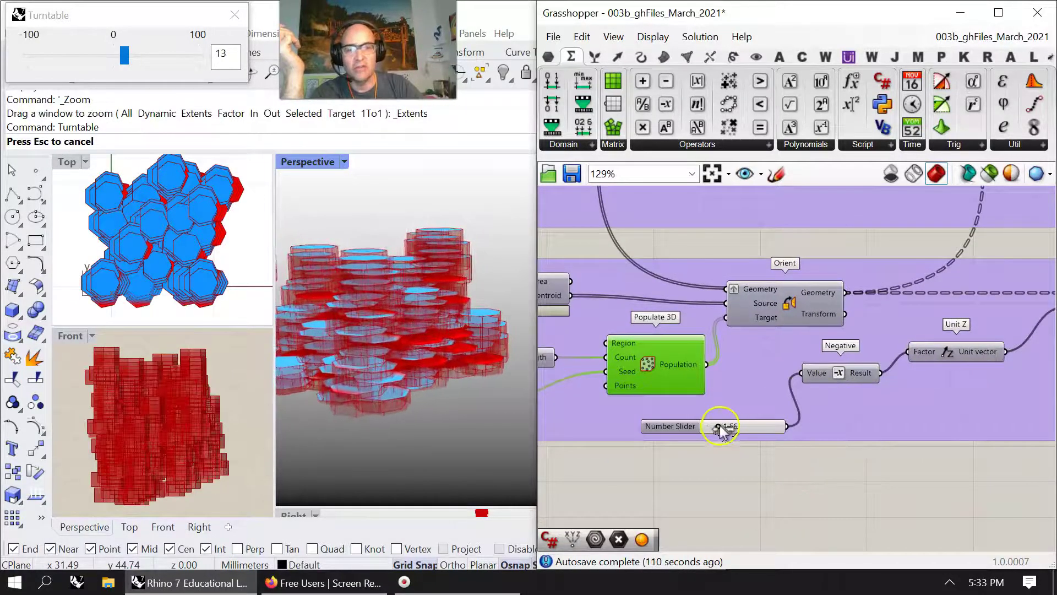
{"action": "mouse_move", "coordinate": [730, 429]}
{"action": "left_mouse_down"}
{"action": "mouse_move", "coordinate": [741, 433]}
{"action": "mouse_move", "coordinate": [714, 431]}
{"action": "mouse_move", "coordinate": [724, 432]}
{"action": "left_mouse_up"}
{"action": "scroll", "coordinate": [409, 373], "scroll_direction": "down", "scroll_amount": 2}
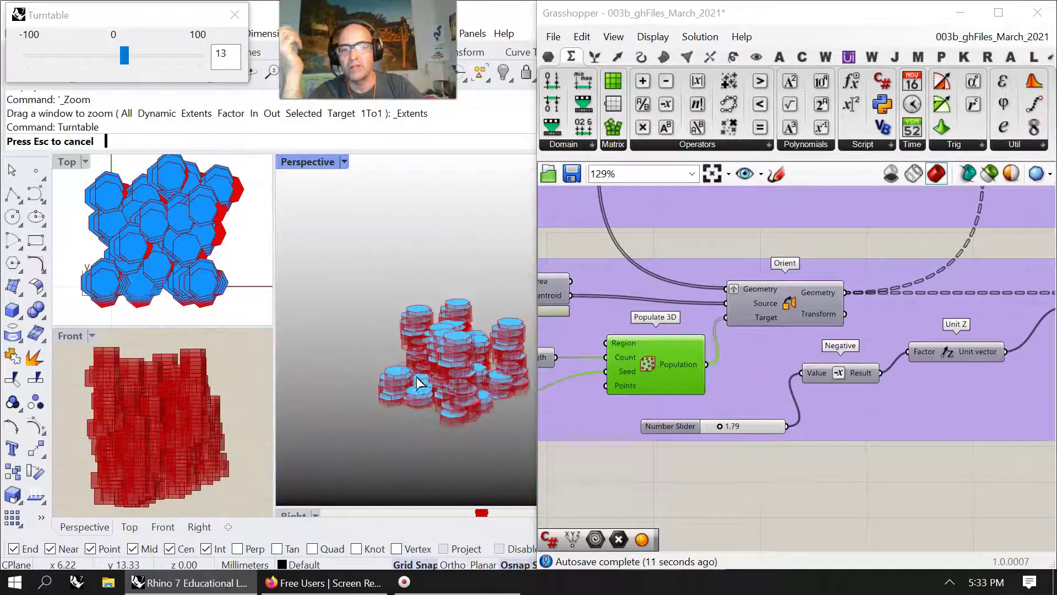
Check the Extrude component at the end of the lower group and clear the selection.
{"action": "right_click_drag", "start_coordinate": [944, 382], "coordinate": [695, 359]}
{"action": "scroll", "coordinate": [751, 357], "scroll_direction": "down", "scroll_amount": 3}
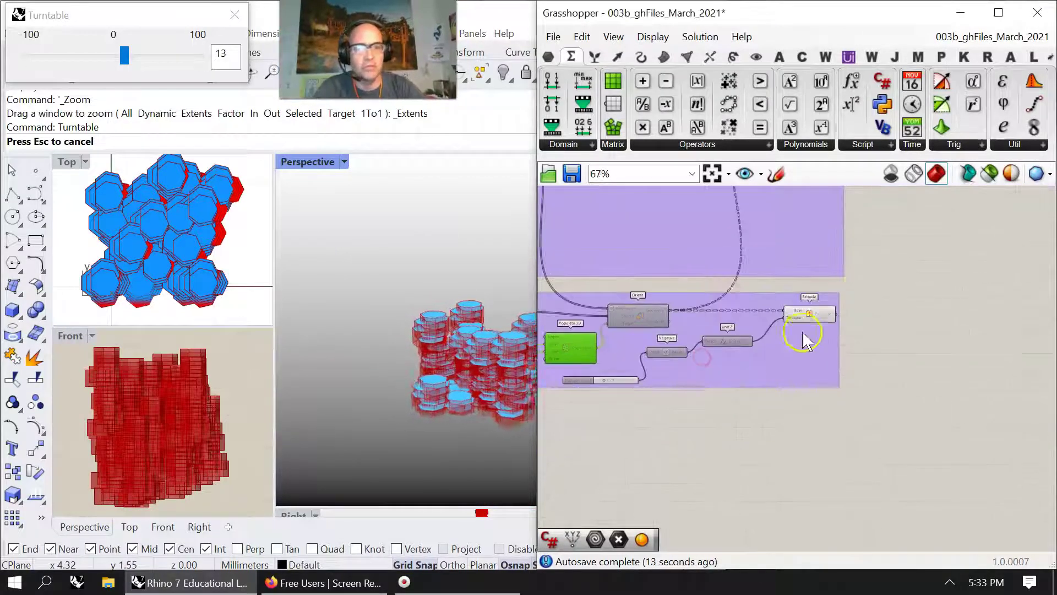
{"action": "left_click", "coordinate": [806, 315]}
{"action": "left_click", "coordinate": [923, 354]}
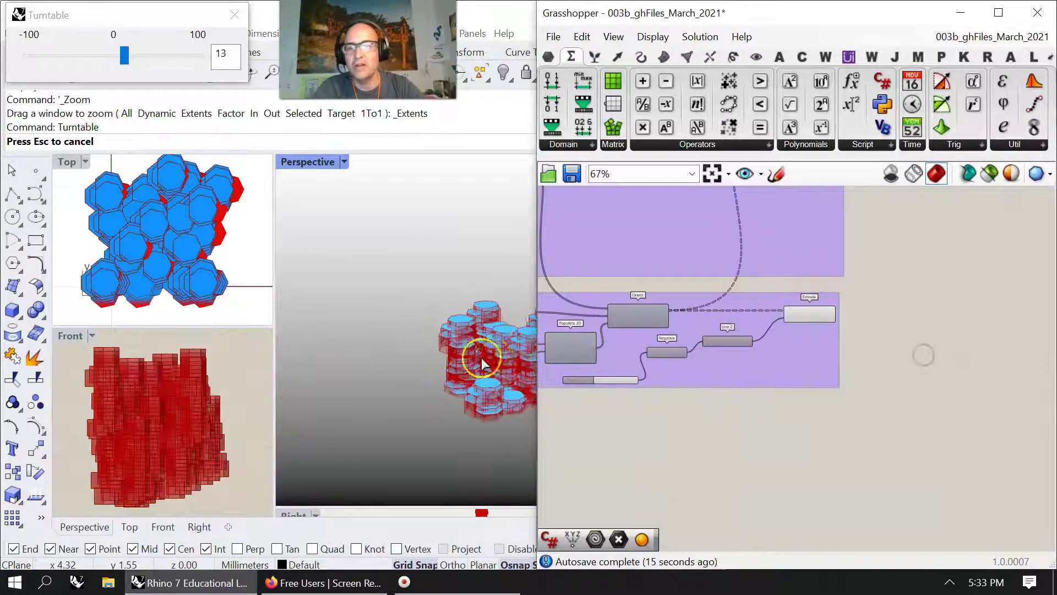
Inspect the rotating stacks up close in the Perspective viewport and stop the Turntable.
{"action": "scroll", "coordinate": [331, 328], "scroll_direction": "down", "scroll_amount": 1}
{"action": "scroll", "coordinate": [399, 331], "scroll_direction": "up", "scroll_amount": 5}
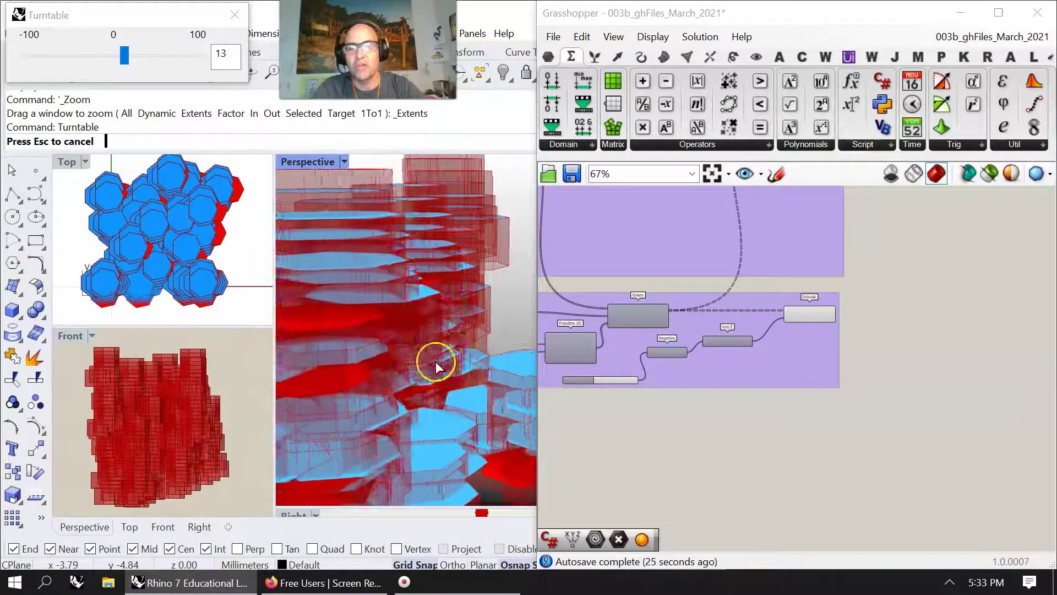
{"action": "left_click", "coordinate": [235, 15]}
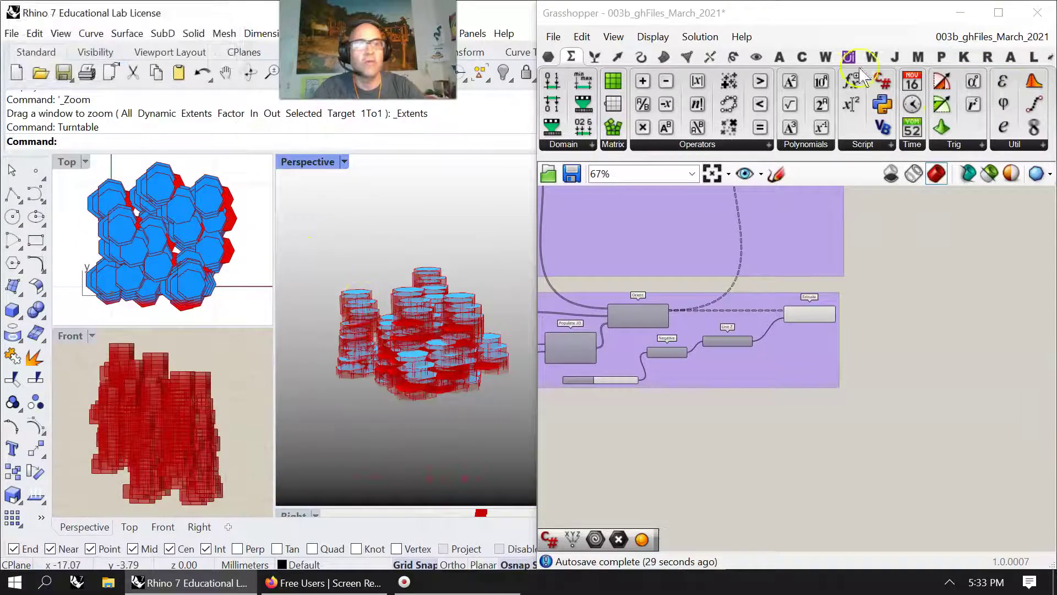
Browse the Display components, including the Preview, Graphs and Dimensions groups, for hatch tools.
{"action": "left_click", "coordinate": [756, 57]}
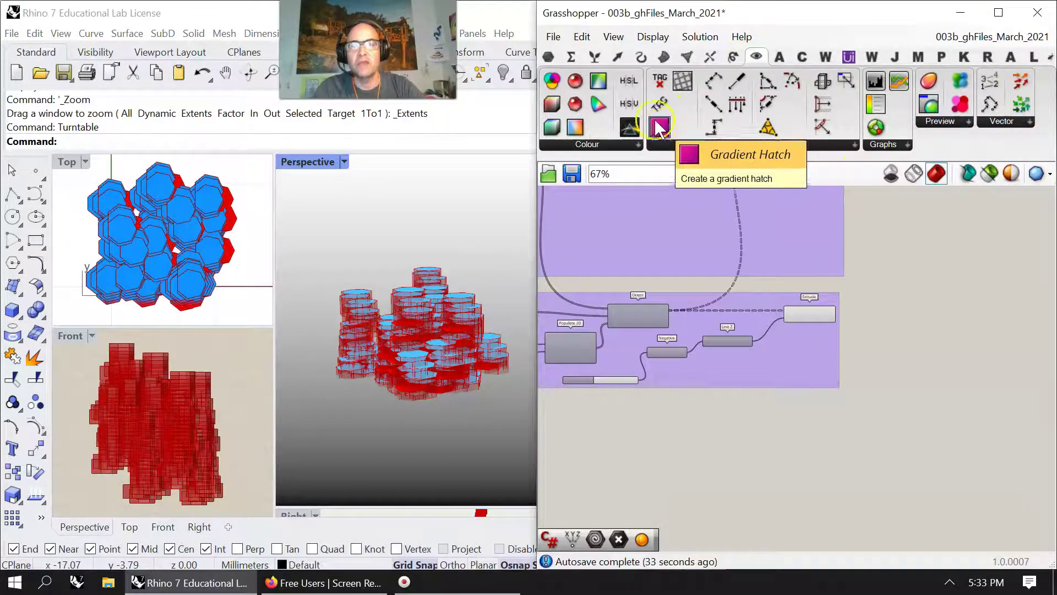
{"action": "left_click", "coordinate": [548, 57]}
{"action": "left_click", "coordinate": [571, 56]}
{"action": "left_click", "coordinate": [595, 57]}
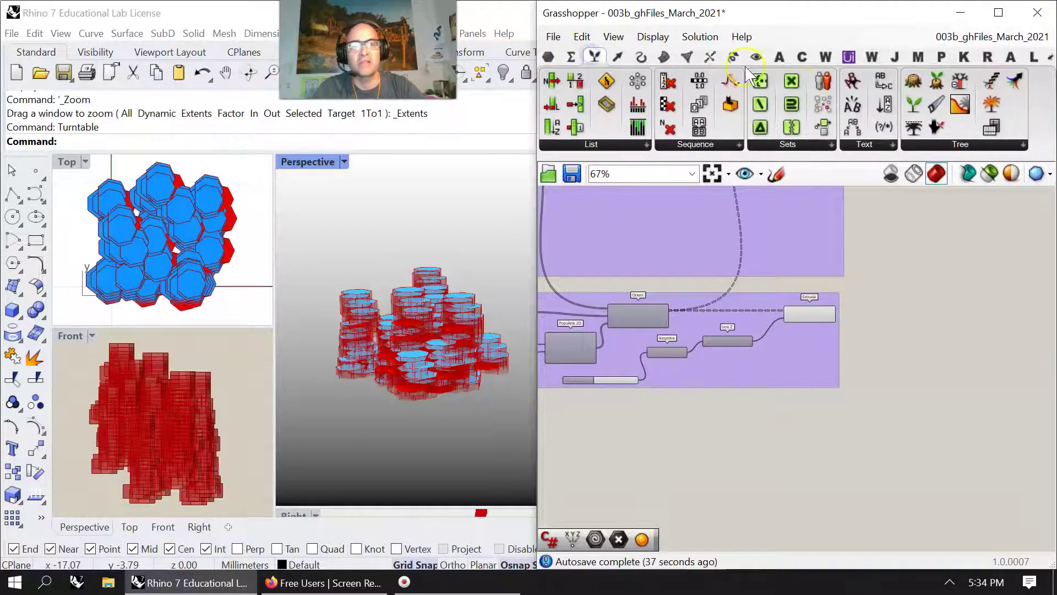
{"action": "left_click", "coordinate": [757, 59]}
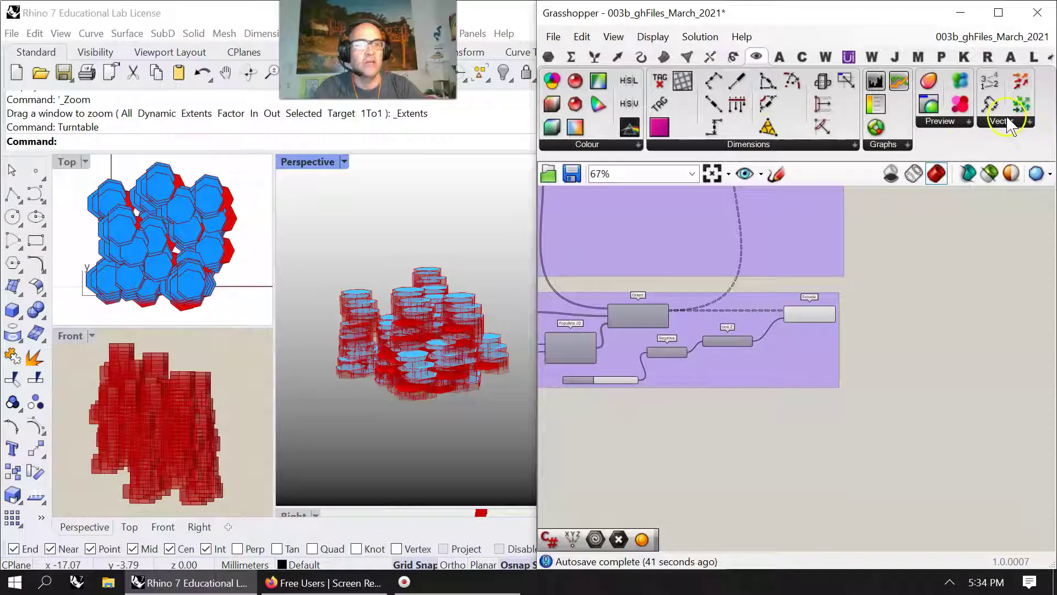
{"action": "left_click", "coordinate": [940, 122]}
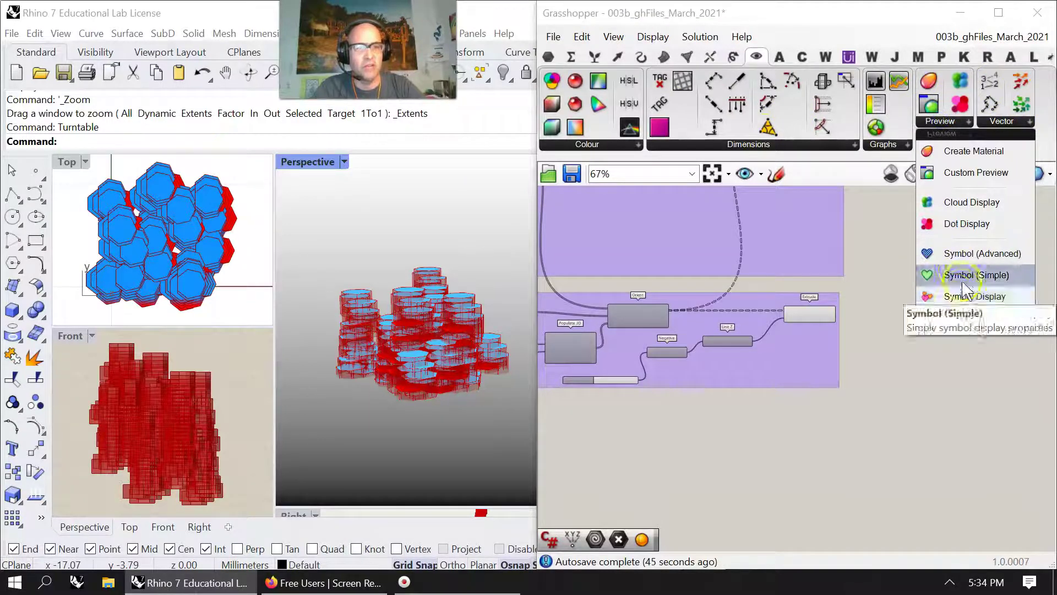
{"action": "left_click", "coordinate": [886, 145]}
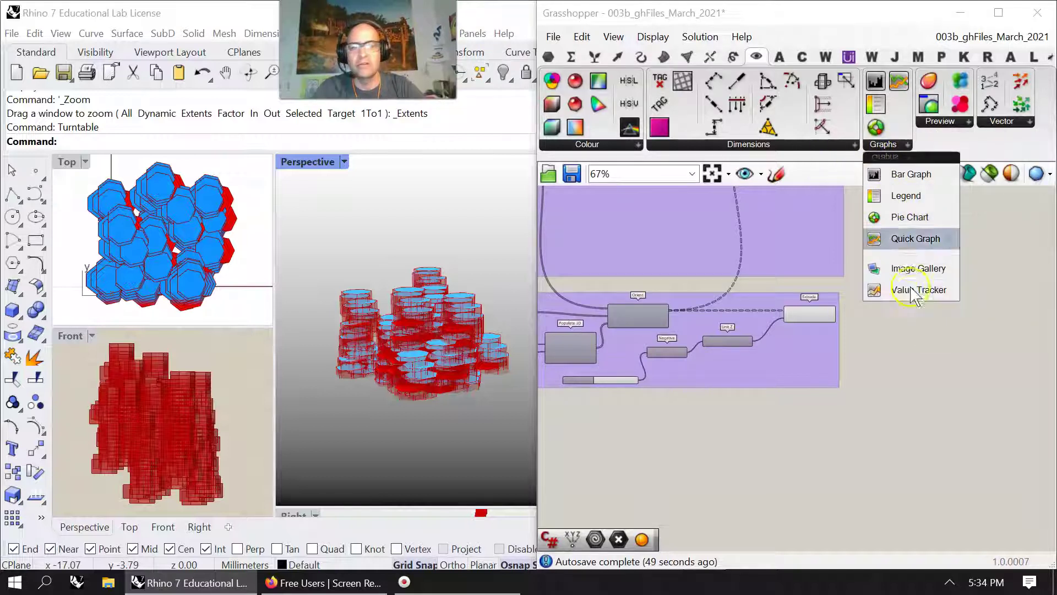
{"action": "left_click", "coordinate": [752, 143]}
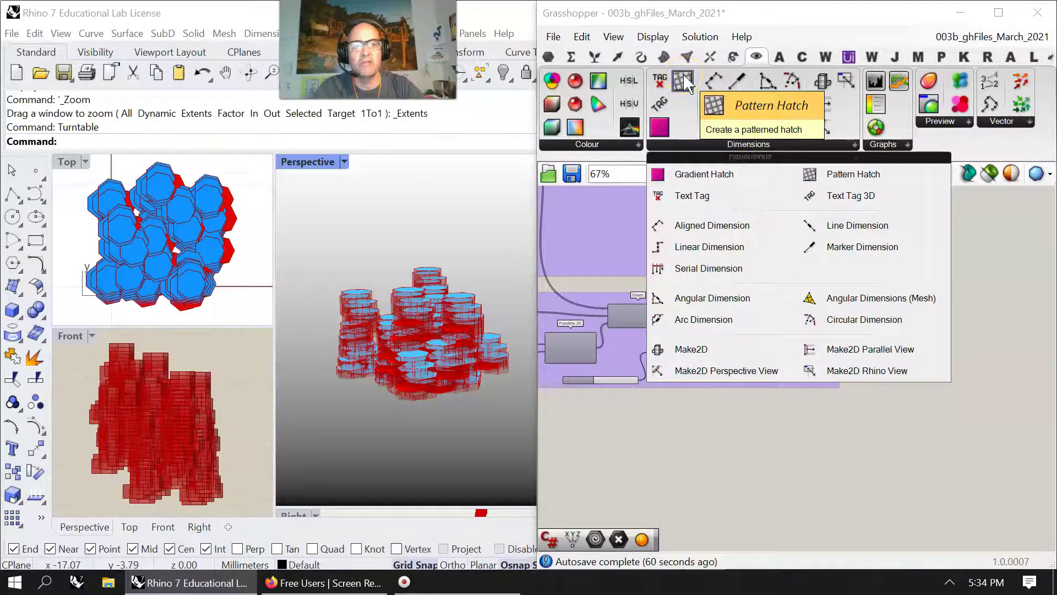
Add a Pattern Hatch component to the canvas and place it beside Gradient Hatch, outside the purple group.
{"action": "mouse_move", "coordinate": [684, 83]}
{"action": "left_mouse_down"}
{"action": "mouse_move", "coordinate": [769, 447]}
{"action": "mouse_move", "coordinate": [843, 405]}
{"action": "mouse_move", "coordinate": [955, 249]}
{"action": "left_mouse_up"}
{"action": "scroll", "coordinate": [768, 449], "scroll_direction": "up", "scroll_amount": 3}
{"action": "right_click_drag", "start_coordinate": [958, 255], "coordinate": [817, 459]}
{"action": "scroll", "coordinate": [831, 406], "scroll_direction": "down", "scroll_amount": 3}
{"action": "left_click_drag", "start_coordinate": [817, 459], "coordinate": [809, 259]}
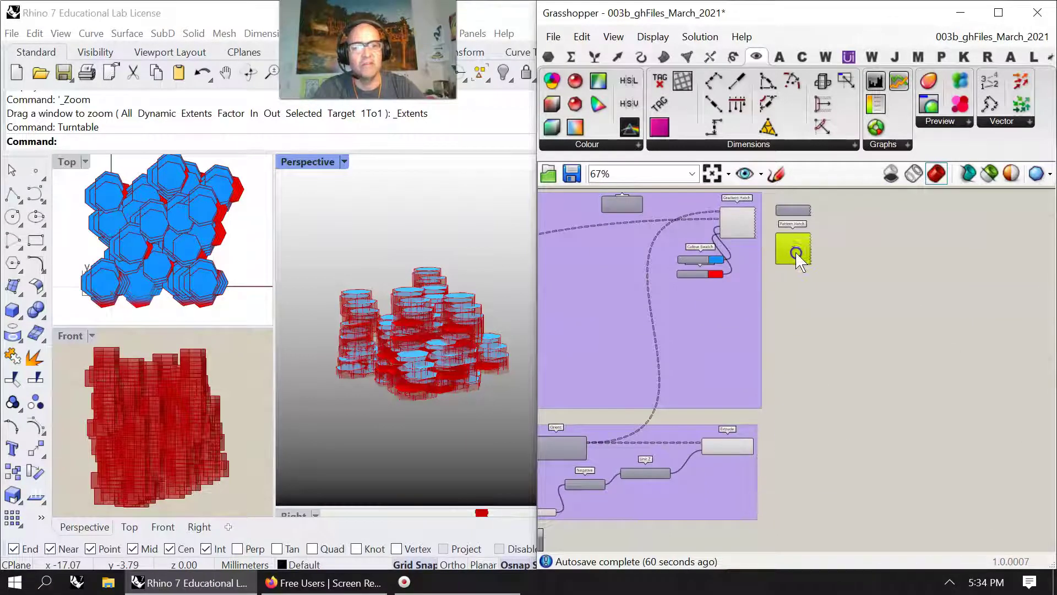
{"action": "scroll", "coordinate": [803, 245], "scroll_direction": "up", "scroll_amount": 3}
{"action": "mouse_move", "coordinate": [803, 245]}
{"action": "right_mouse_down"}
{"action": "mouse_move", "coordinate": [818, 413]}
{"action": "mouse_move", "coordinate": [818, 398]}
{"action": "right_mouse_up"}
{"action": "left_click_drag", "start_coordinate": [808, 348], "coordinate": [807, 249]}
{"action": "left_click_drag", "start_coordinate": [812, 424], "coordinate": [807, 372]}
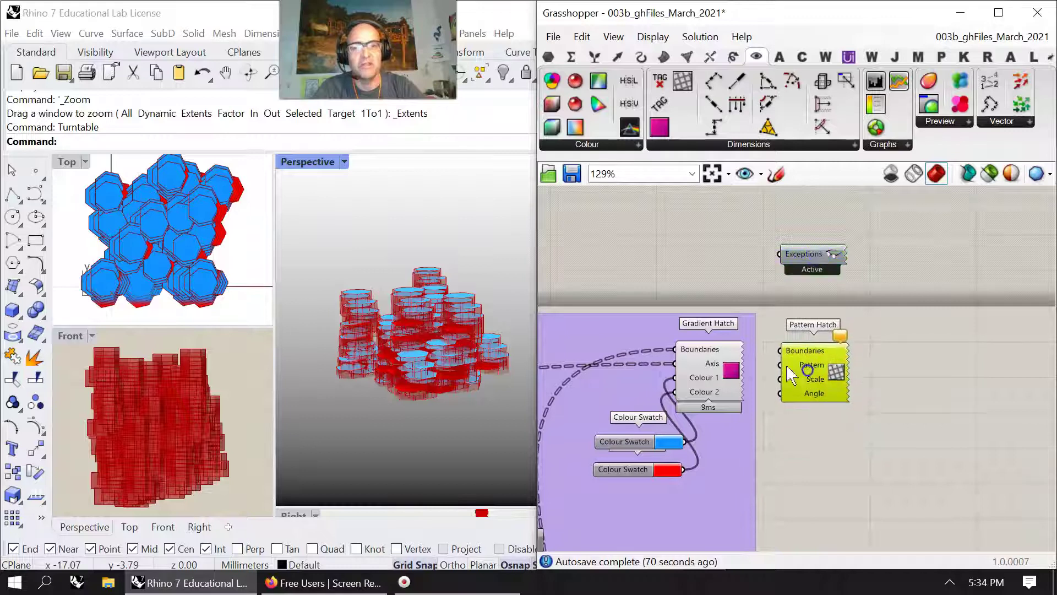
Save the current definition and save a copy of it as 003c_ghFiles_March_2021.
{"action": "left_click", "coordinate": [552, 36]}
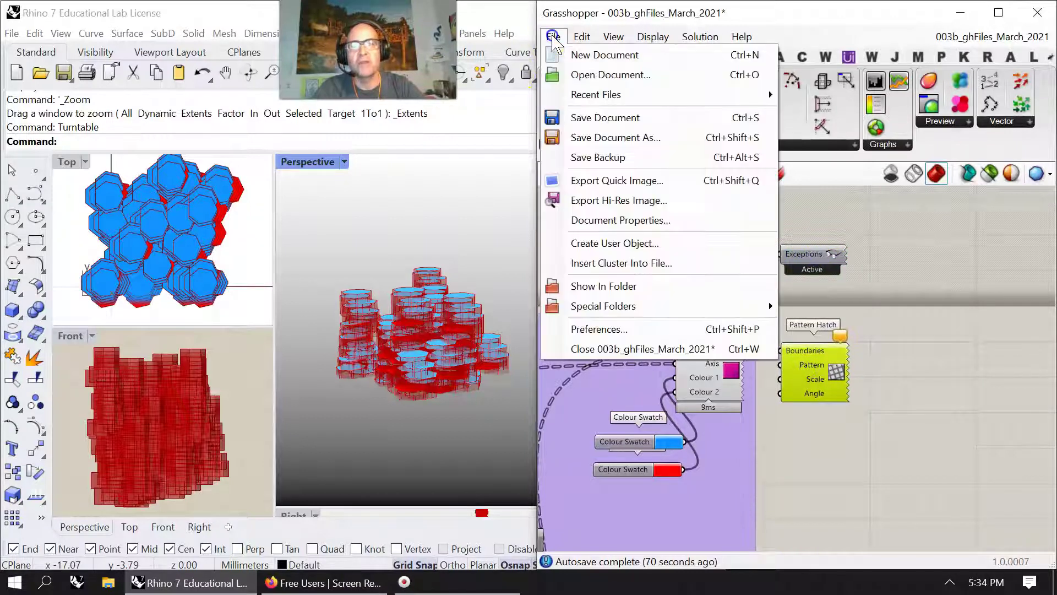
{"action": "left_click", "coordinate": [588, 119]}
{"action": "left_click", "coordinate": [553, 37]}
{"action": "left_click", "coordinate": [605, 140]}
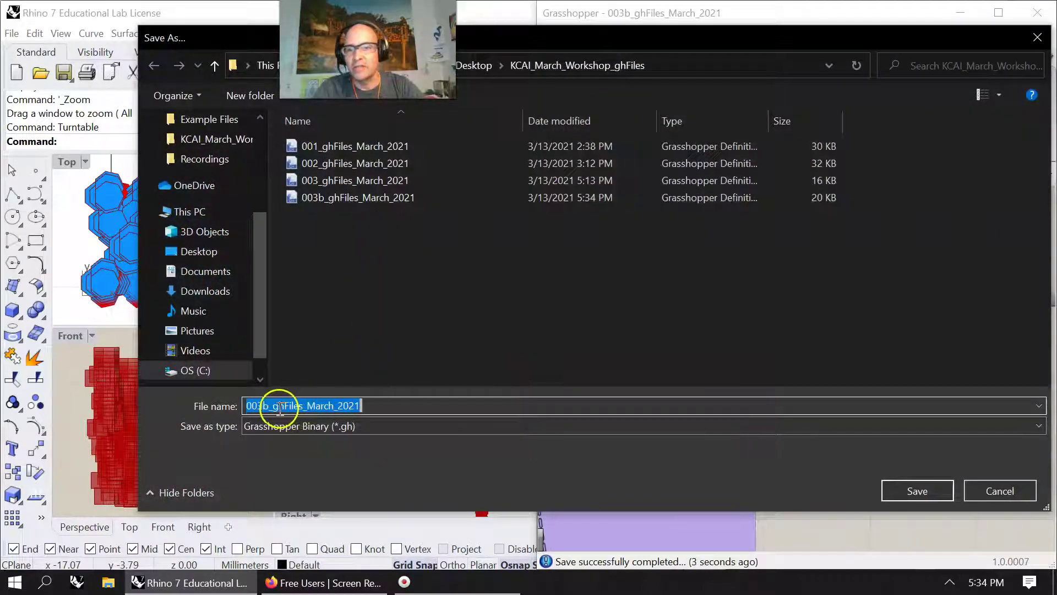
{"action": "left_click", "coordinate": [267, 406]}
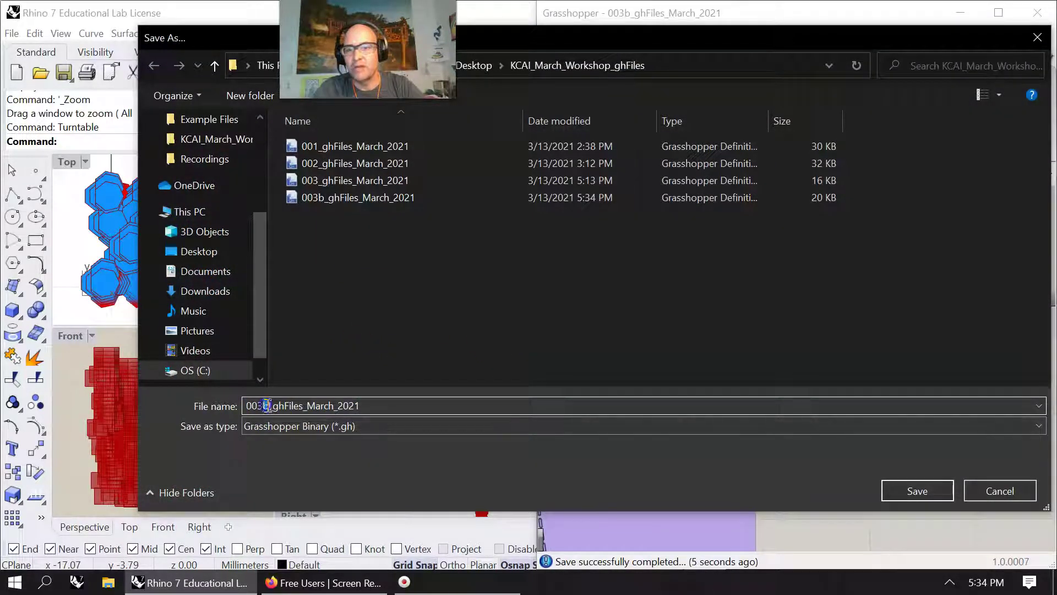
{"action": "key", "text": "BackSpace"}
{"action": "type", "text": "c"}
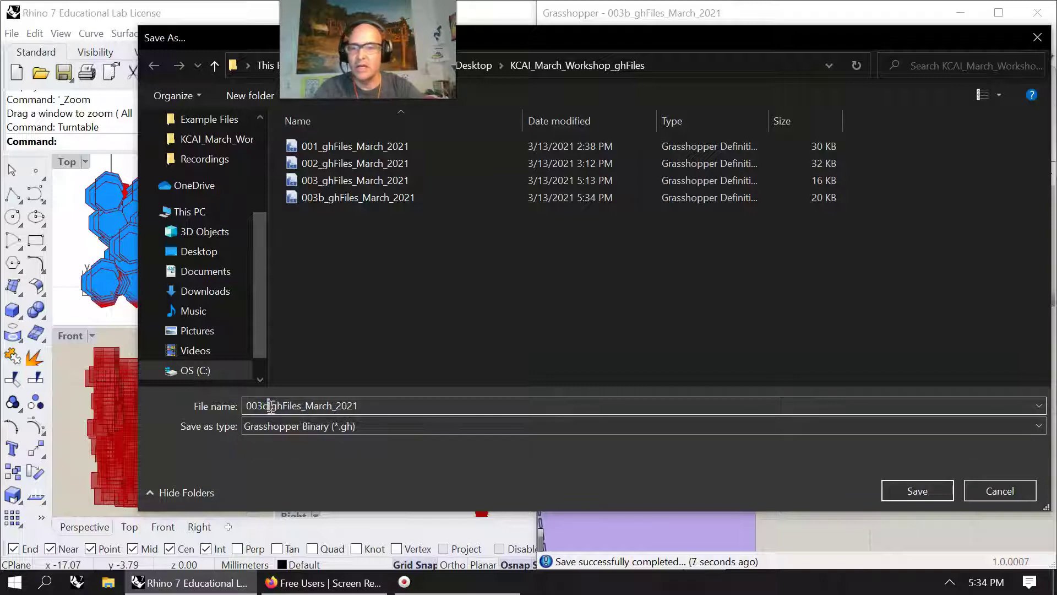
{"action": "left_click", "coordinate": [912, 499]}
Lock the solver and move Gradient Hatch's Boundaries and Axis wires to Pattern Hatch's Boundaries and Pattern inputs.
{"action": "middle_click", "coordinate": [959, 378]}
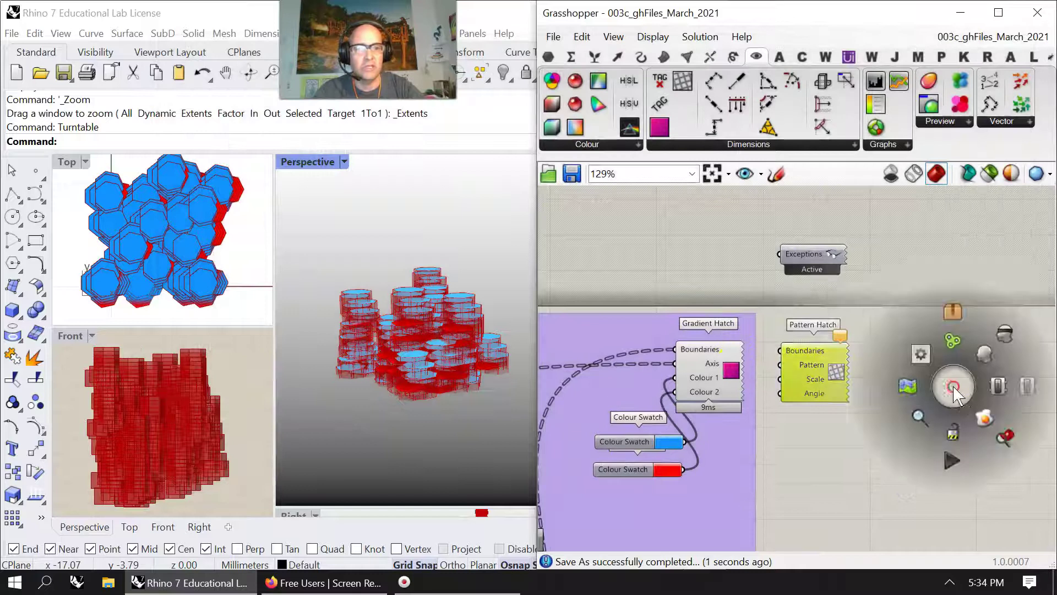
{"action": "left_click", "coordinate": [964, 439]}
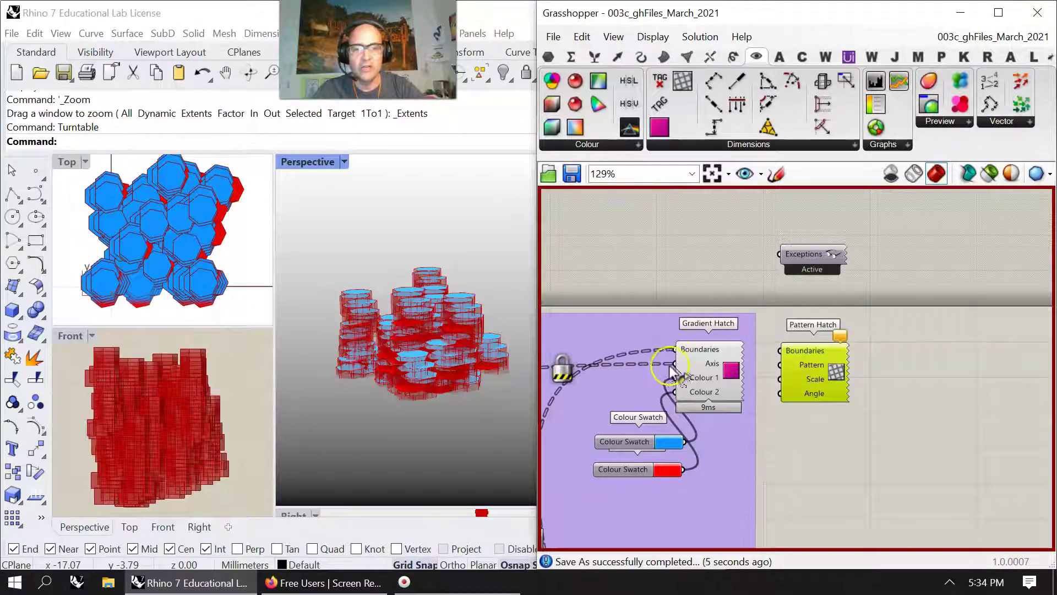
{"action": "mouse_move", "coordinate": [678, 356]}
{"action": "left_mouse_down", "text": "ctrl+shift"}
{"action": "mouse_move", "coordinate": [727, 323]}
{"action": "mouse_move", "coordinate": [781, 351]}
{"action": "left_mouse_up", "text": "ctrl+shift"}
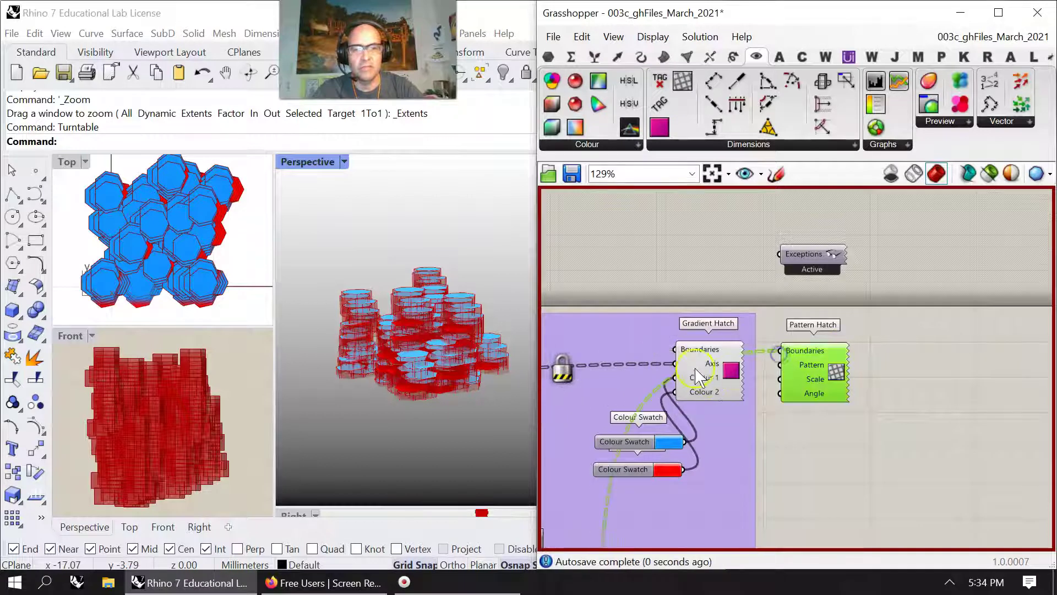
{"action": "mouse_move", "coordinate": [688, 373]}
{"action": "left_mouse_down", "text": "ctrl+shift"}
{"action": "mouse_move", "coordinate": [744, 386]}
{"action": "mouse_move", "coordinate": [793, 380]}
{"action": "mouse_move", "coordinate": [780, 365]}
{"action": "left_mouse_up", "text": "ctrl+shift"}
Try to move the two colour swatch wires to Pattern Hatch's Scale and Angle inputs, and undo it.
{"action": "mouse_move", "coordinate": [680, 385]}
{"action": "left_mouse_down", "text": "ctrl+shift"}
{"action": "mouse_move", "coordinate": [793, 388]}
{"action": "mouse_move", "coordinate": [780, 379]}
{"action": "left_mouse_up", "text": "ctrl+shift"}
{"action": "left_click_drag", "start_coordinate": [679, 398], "coordinate": [771, 398], "text": "ctrl+shift"}
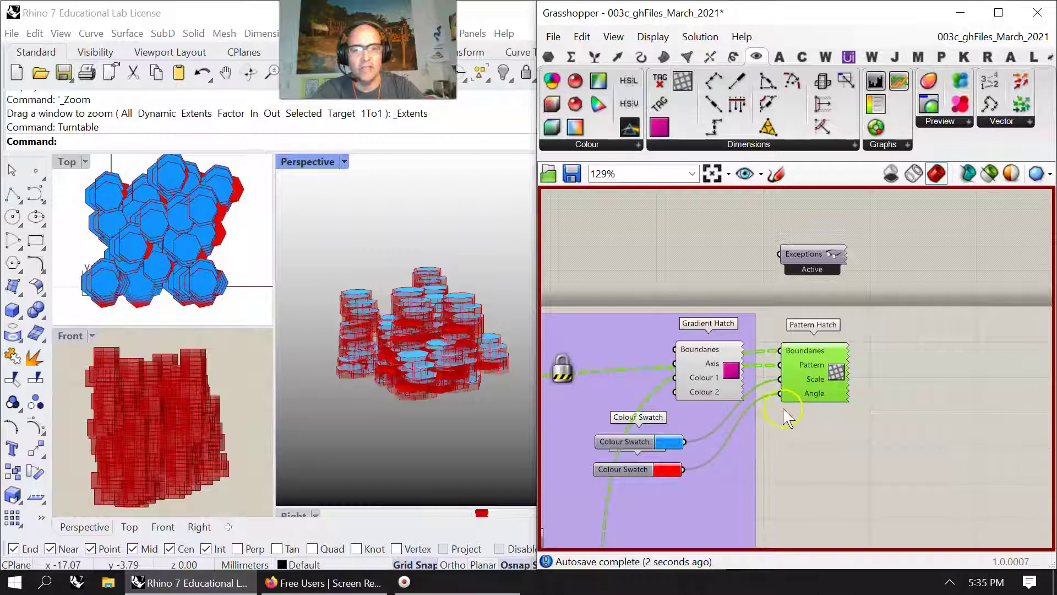
{"action": "mouse_move", "coordinate": [802, 394]}
{"action": "left_mouse_down"}
{"action": "mouse_move", "coordinate": [835, 394]}
{"action": "mouse_move", "coordinate": [862, 443]}
{"action": "left_mouse_up"}
{"action": "key", "text": "ctrl+z"}
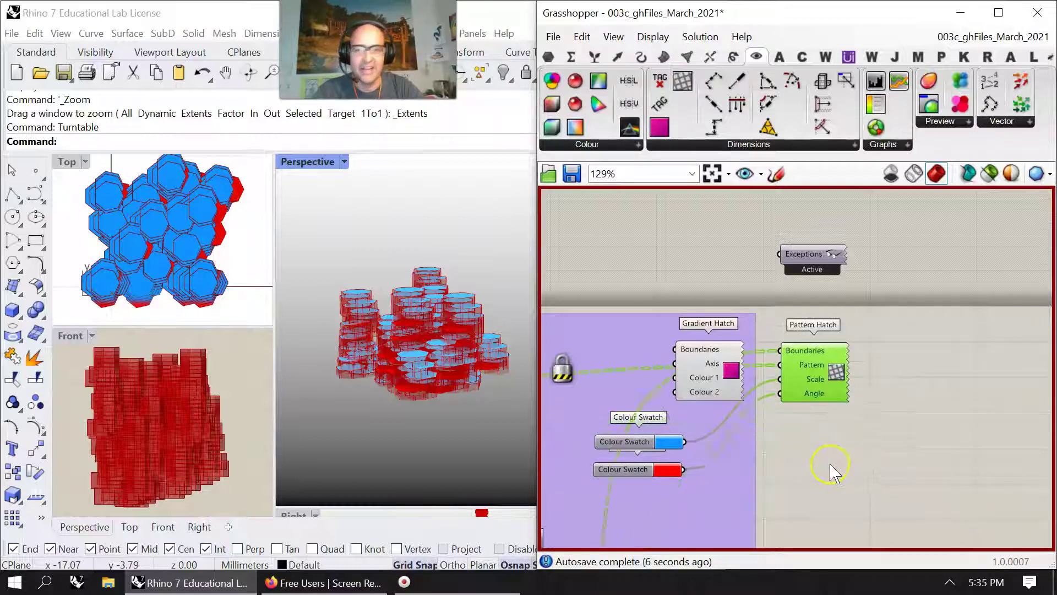
Move the Gradient Hatch component below Pattern Hatch and check Pattern Hatch's Scale input.
{"action": "right_click_drag", "start_coordinate": [671, 427], "coordinate": [689, 381]}
{"action": "mouse_move", "coordinate": [716, 345]}
{"action": "left_mouse_down"}
{"action": "mouse_move", "coordinate": [691, 293]}
{"action": "mouse_move", "coordinate": [673, 289]}
{"action": "mouse_move", "coordinate": [720, 331]}
{"action": "mouse_move", "coordinate": [776, 421]}
{"action": "mouse_move", "coordinate": [821, 449]}
{"action": "left_mouse_up"}
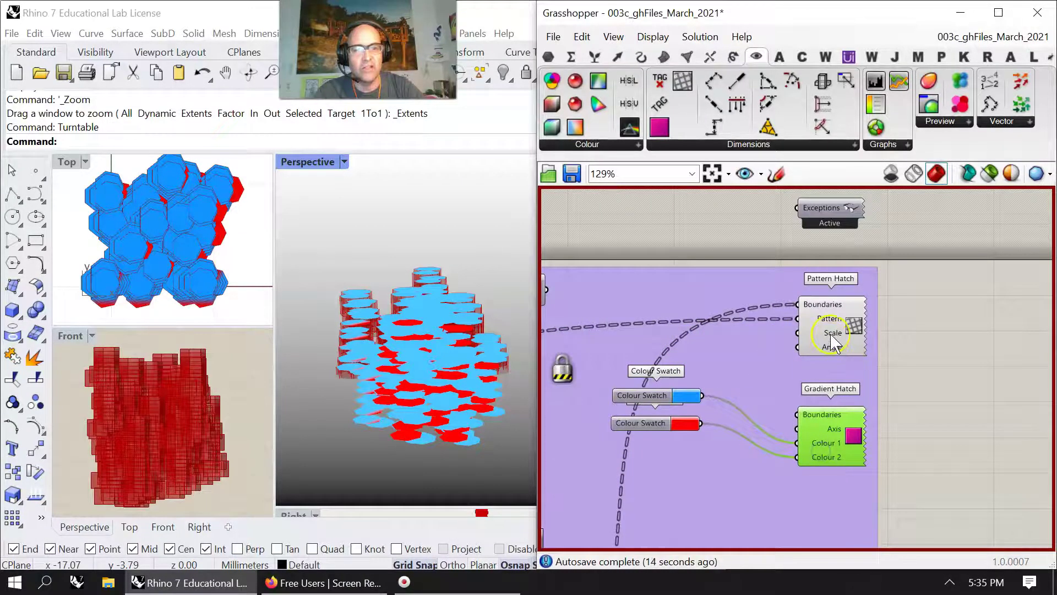
{"action": "mouse_move", "coordinate": [836, 343]}
{"action": "left_click_drag", "start_coordinate": [830, 334], "coordinate": [836, 335]}
{"action": "mouse_move", "coordinate": [836, 334]}
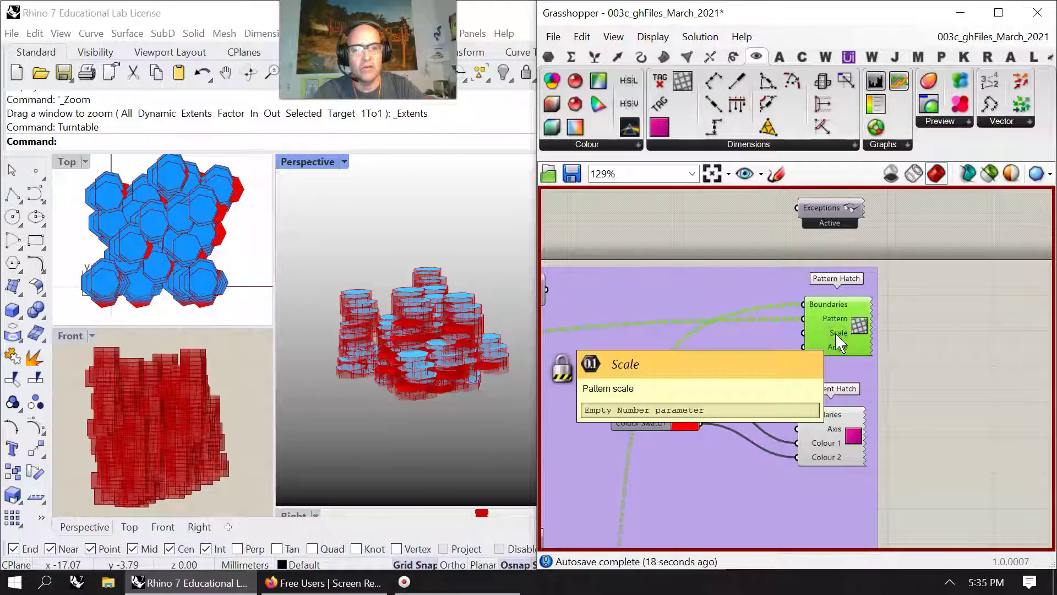
Remove Pattern Hatch from the purple group and move it clear of the group.
{"action": "mouse_move", "coordinate": [550, 57]}
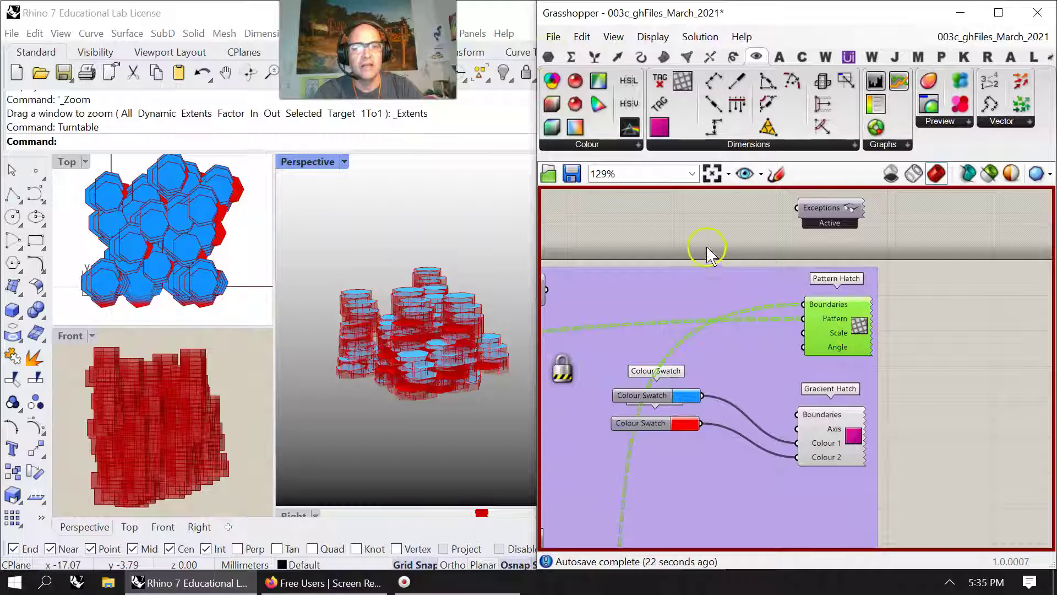
{"action": "right_click", "coordinate": [780, 356]}
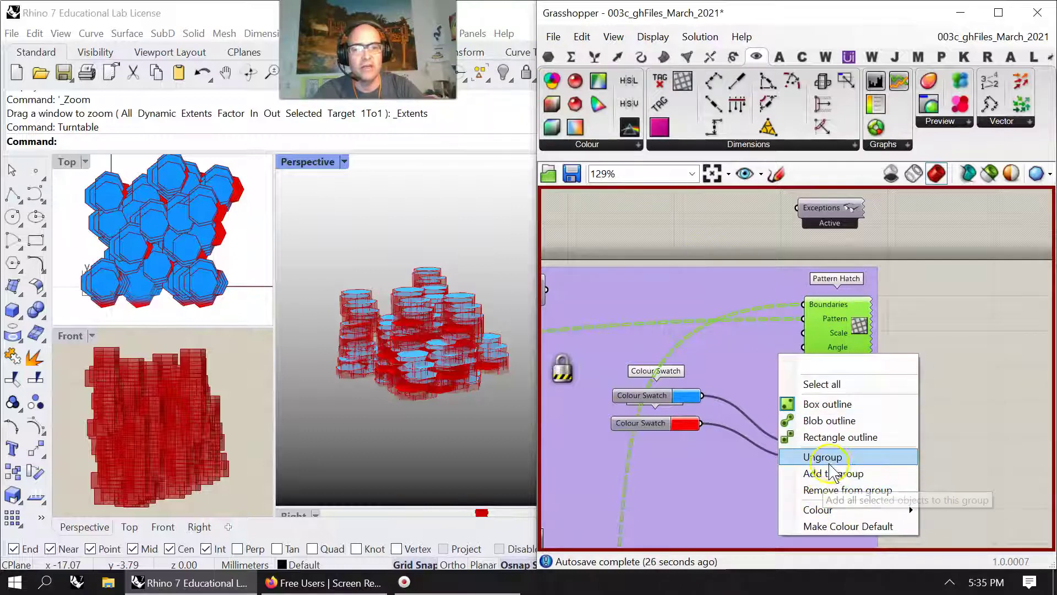
{"action": "left_click", "coordinate": [837, 489]}
{"action": "left_click_drag", "start_coordinate": [834, 333], "coordinate": [979, 325]}
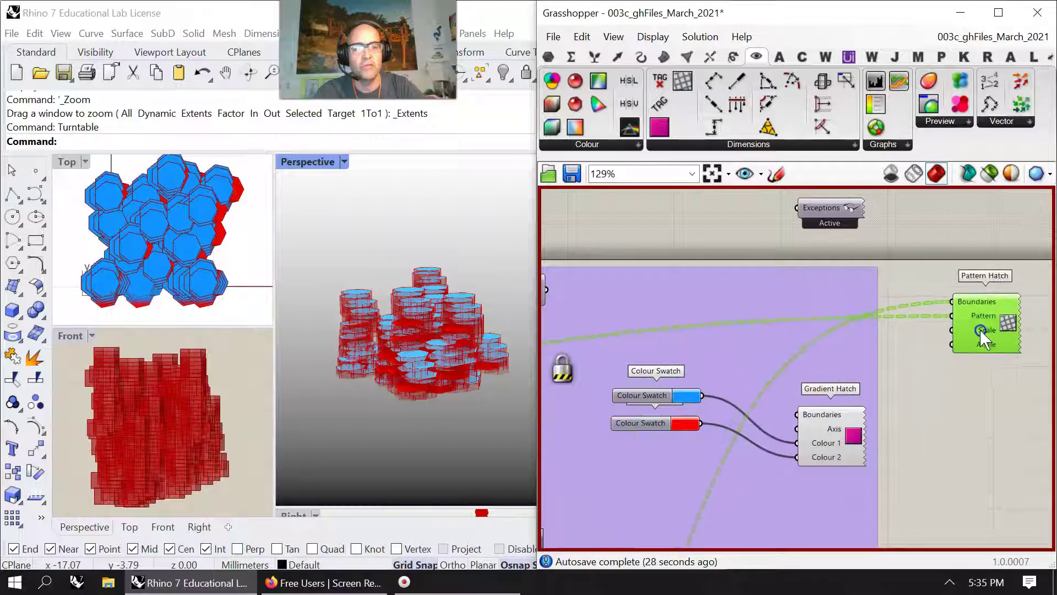
Rearrange Gradient Hatch and its two colour swatches higher up inside the purple group.
{"action": "left_click", "coordinate": [840, 457]}
{"action": "left_click_drag", "start_coordinate": [840, 457], "coordinate": [749, 291]}
{"action": "left_click_drag", "start_coordinate": [654, 405], "coordinate": [621, 280]}
{"action": "left_click_drag", "start_coordinate": [649, 427], "coordinate": [617, 309]}
{"action": "right_click_drag", "start_coordinate": [880, 403], "coordinate": [778, 450]}
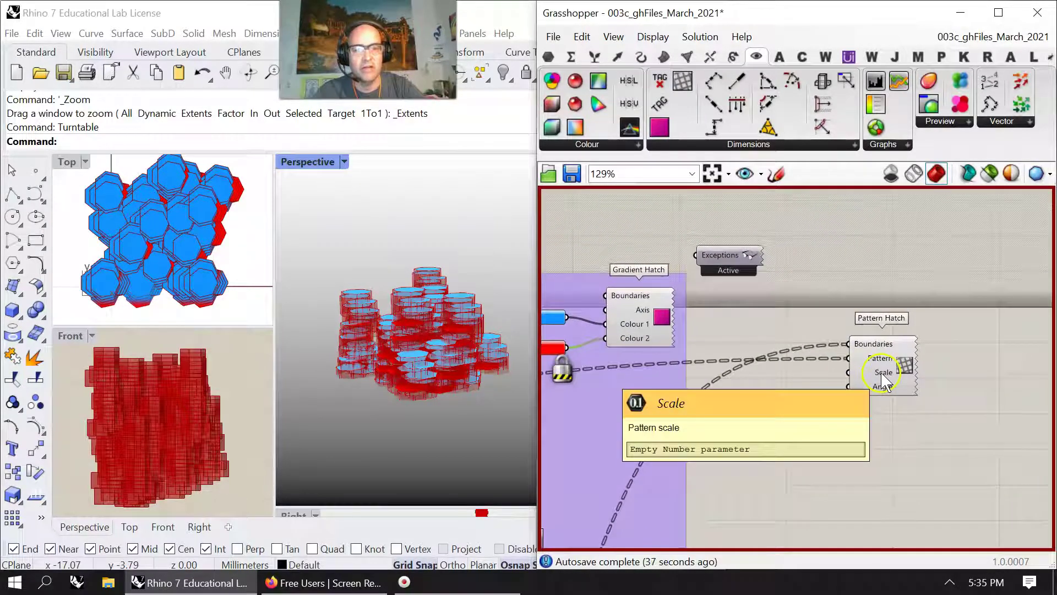
Add a number slider set to 2.00 and connect it to Pattern Hatch's Scale input.
{"action": "double_click", "coordinate": [755, 404]}
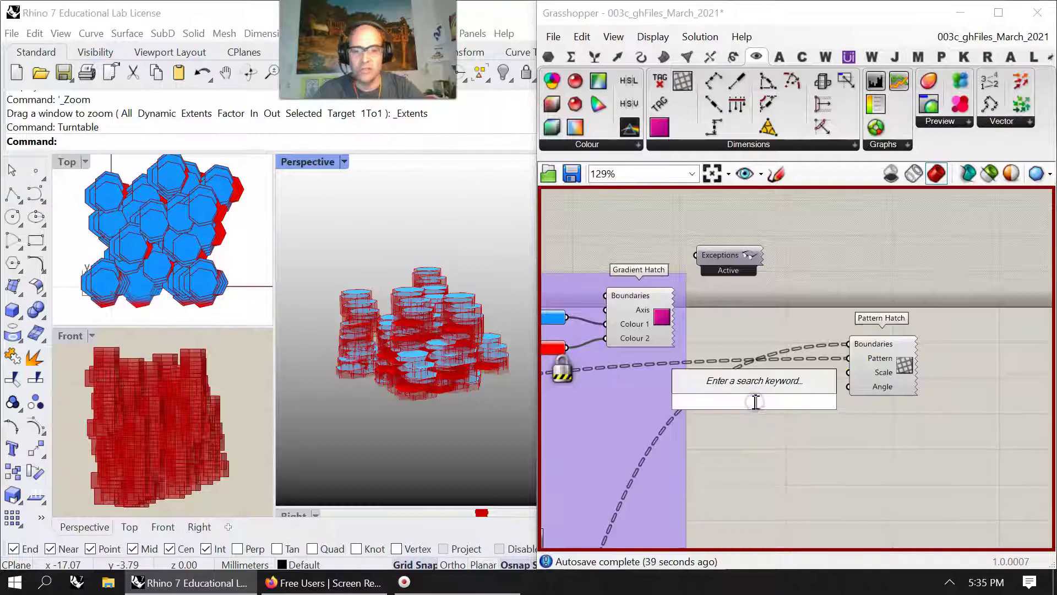
{"action": "type", "text": "2"}
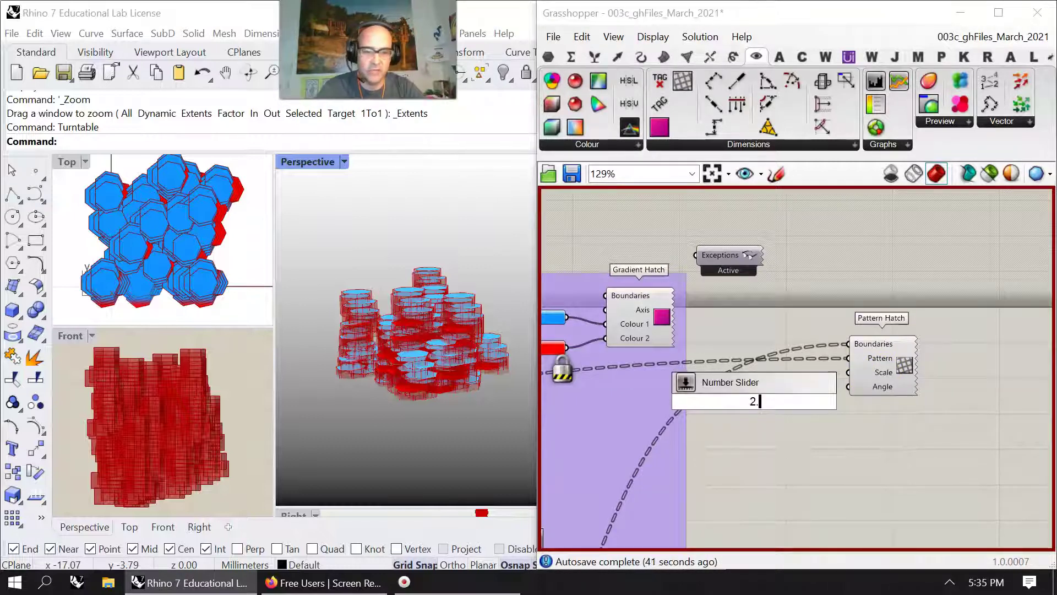
{"action": "key", "text": "Return"}
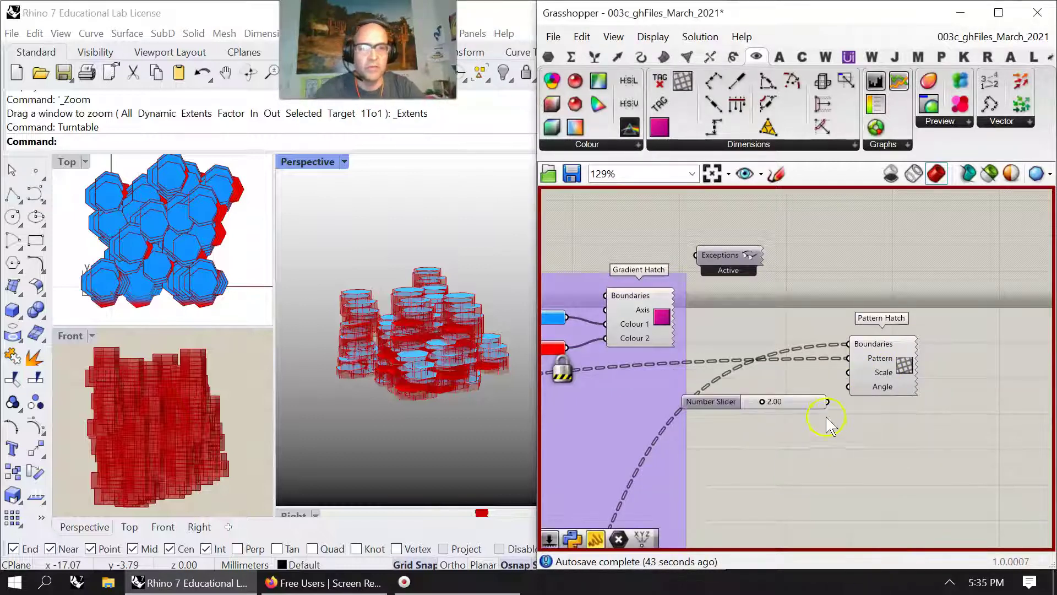
{"action": "left_click_drag", "start_coordinate": [834, 404], "coordinate": [805, 400]}
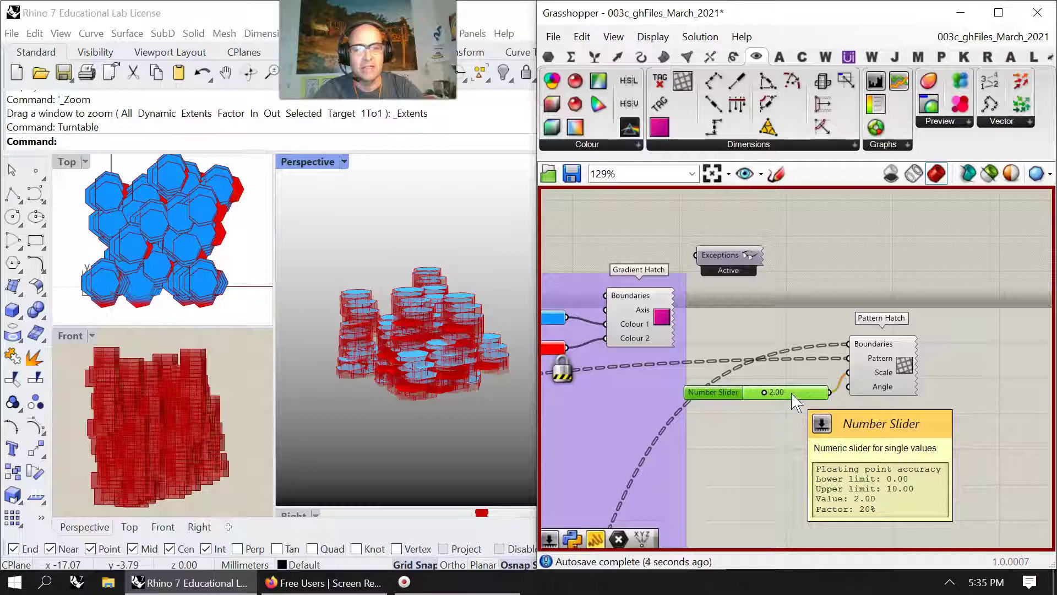
Replace the Scale slider with a new one ranging from 0.01 to 1.5, connected to Pattern Hatch's Scale input.
{"action": "double_click", "coordinate": [778, 422]}
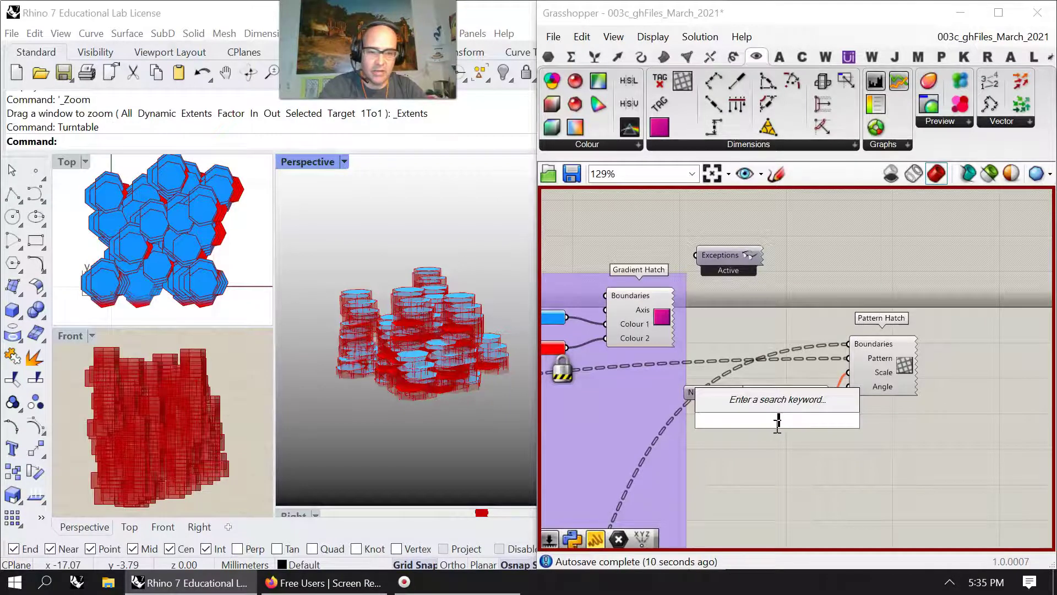
{"action": "type", "text": "0.01.."}
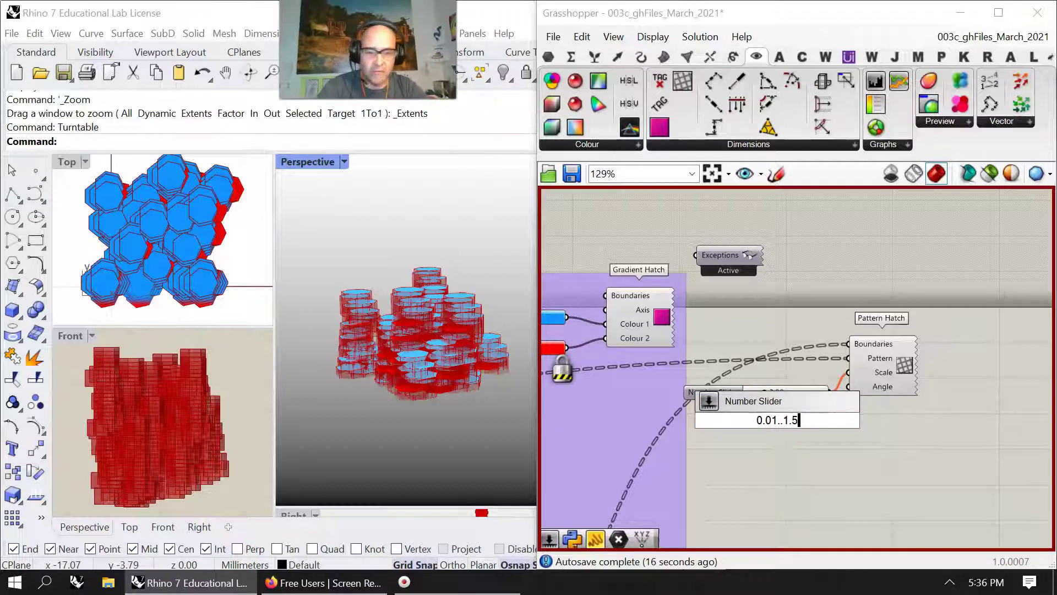
{"action": "type", "text": "1.5"}
{"action": "key", "text": "Return"}
{"action": "left_click", "coordinate": [817, 401]}
{"action": "key", "text": "Delete"}
{"action": "mouse_move", "coordinate": [813, 413]}
{"action": "left_mouse_down"}
{"action": "mouse_move", "coordinate": [798, 402]}
{"action": "mouse_move", "coordinate": [849, 374]}
{"action": "left_mouse_up"}
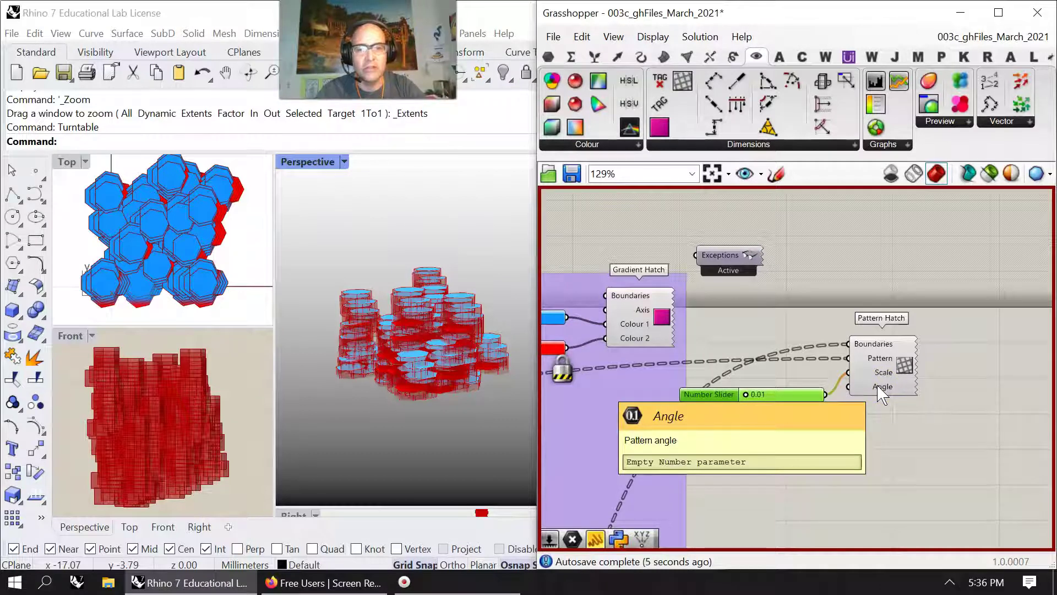
{"action": "left_click_drag", "start_coordinate": [787, 398], "coordinate": [777, 389]}
{"action": "right_click", "coordinate": [875, 387]}
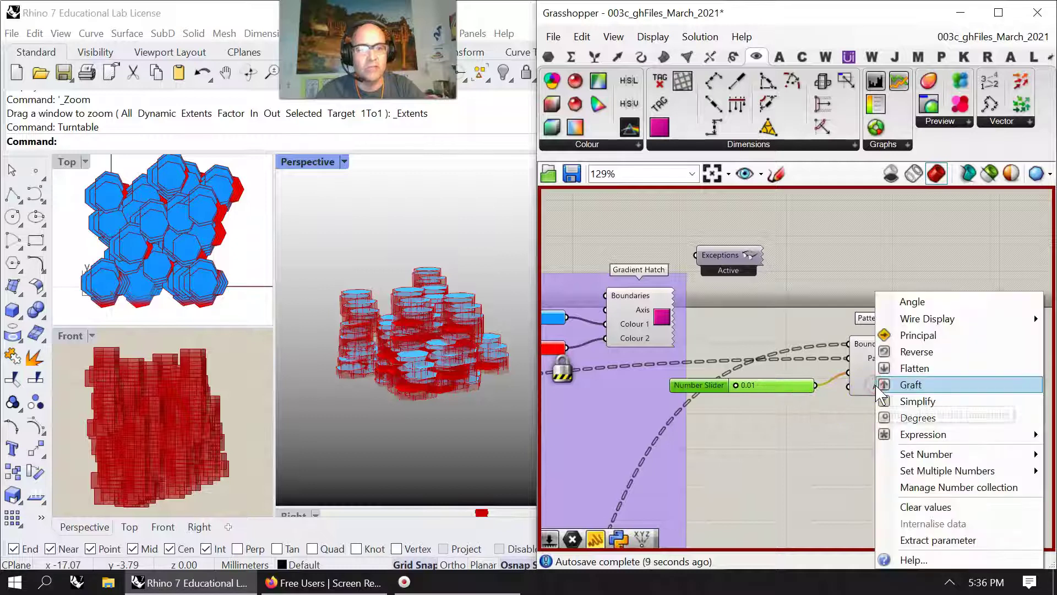
{"action": "left_click", "coordinate": [909, 418]}
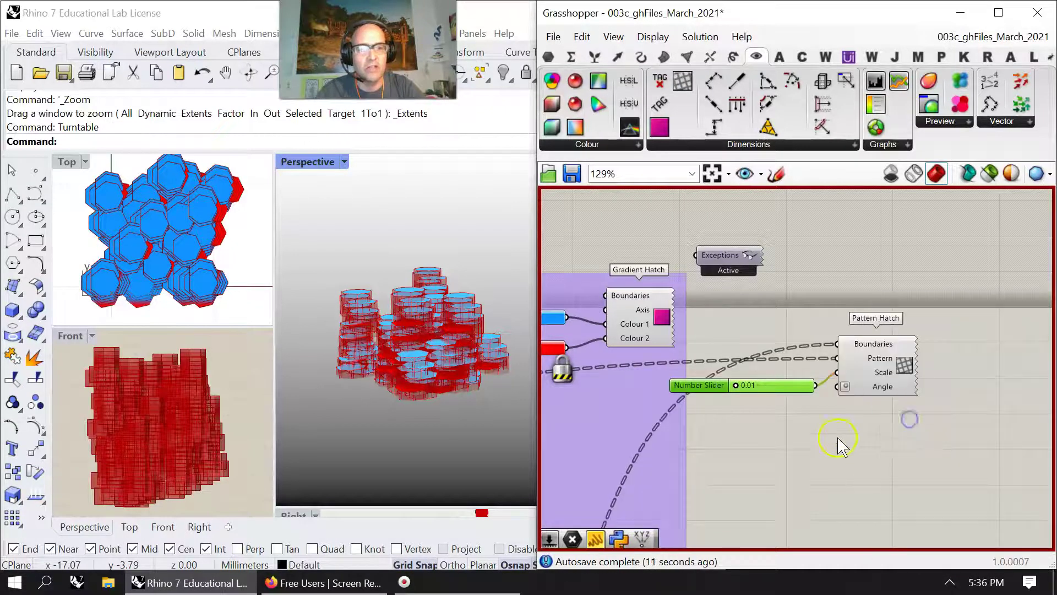
{"action": "right_click", "coordinate": [877, 388]}
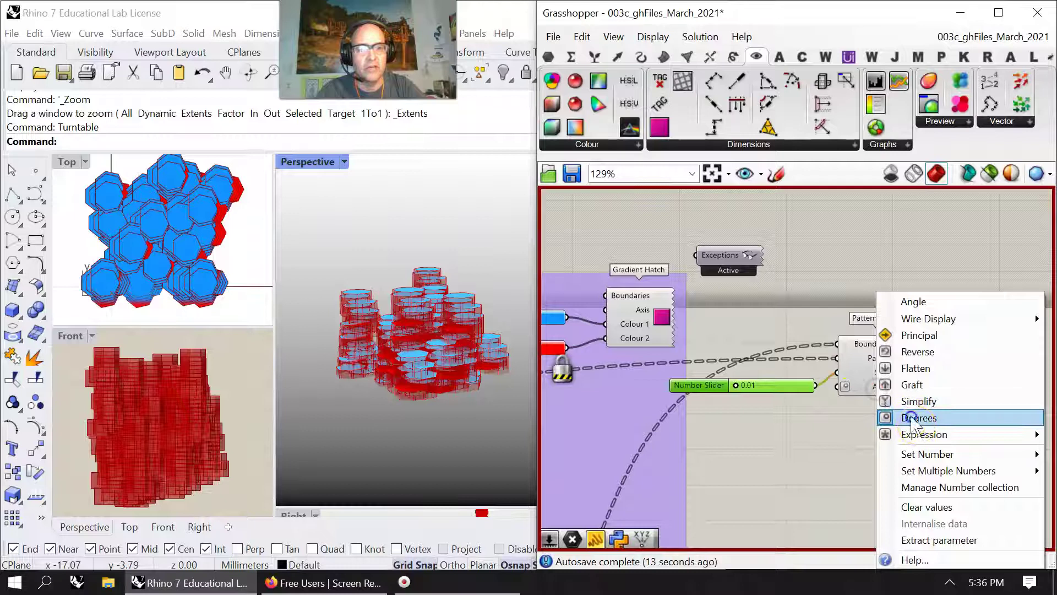
{"action": "left_click", "coordinate": [911, 417]}
Add a Pi component and connect its Output to Pattern Hatch's Angle input.
{"action": "left_click", "coordinate": [825, 425]}
{"action": "double_click", "coordinate": [826, 427]}
{"action": "type", "text": "pi"}
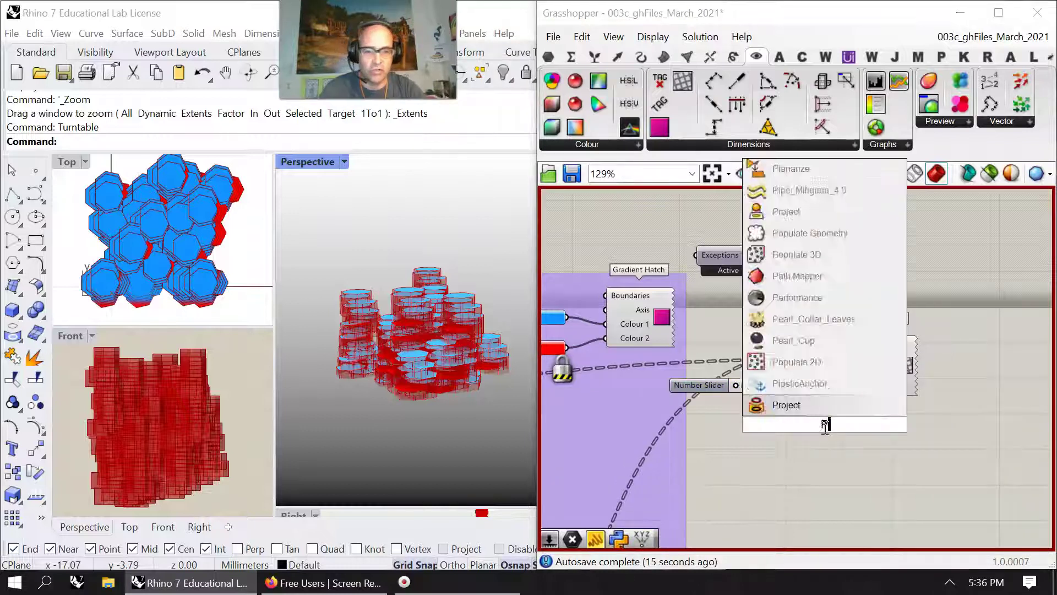
{"action": "key", "text": "Return"}
{"action": "left_click_drag", "start_coordinate": [847, 395], "coordinate": [848, 387]}
Add a number slider ranging from 0 to 2.00 and connect it to Pi's Factor input.
{"action": "double_click", "coordinate": [739, 467]}
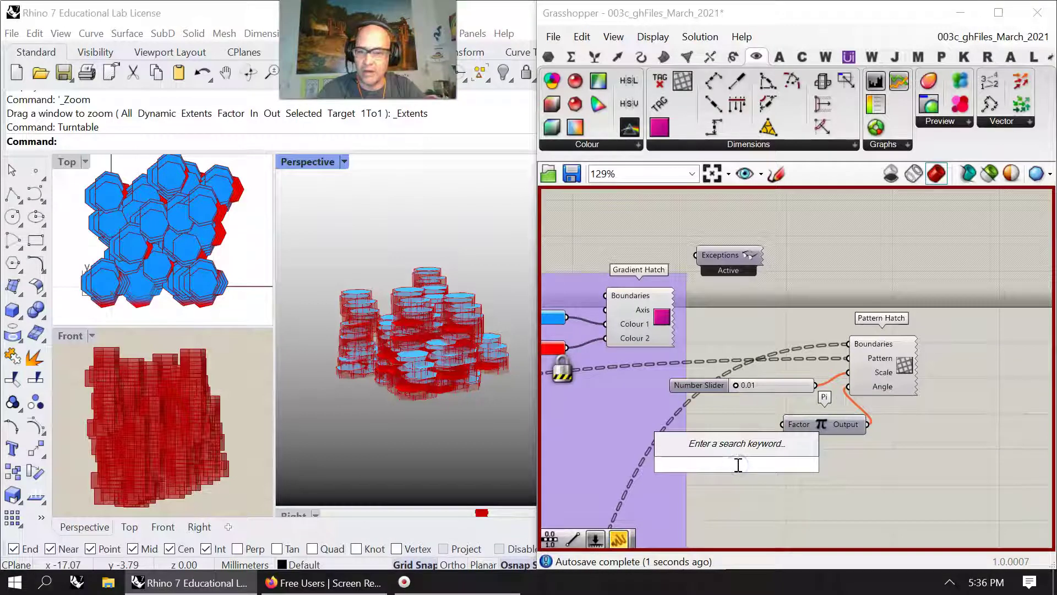
{"action": "type", "text": "0..2.00"}
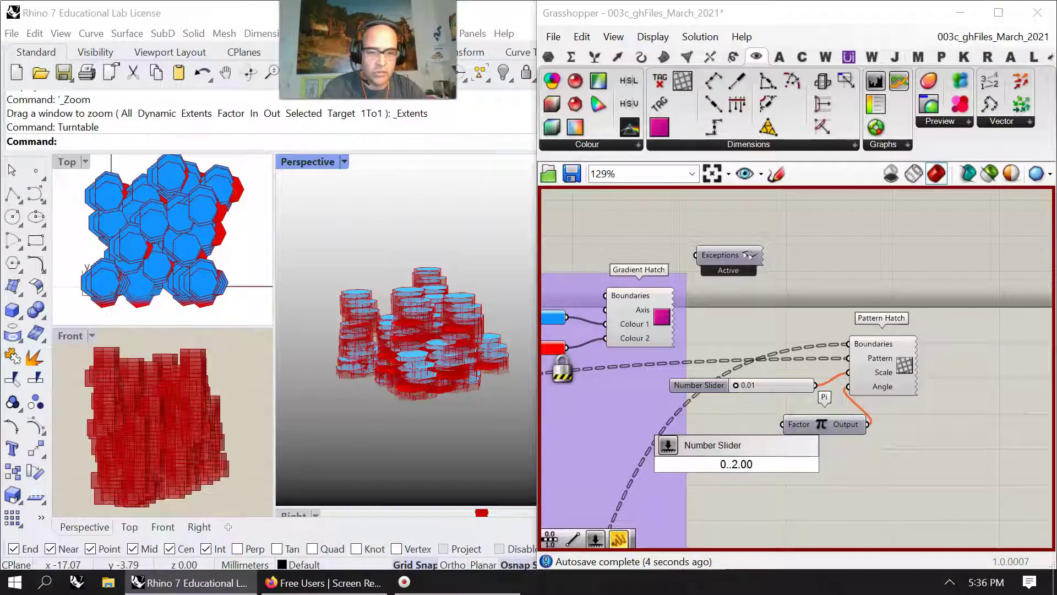
{"action": "key", "text": "Return"}
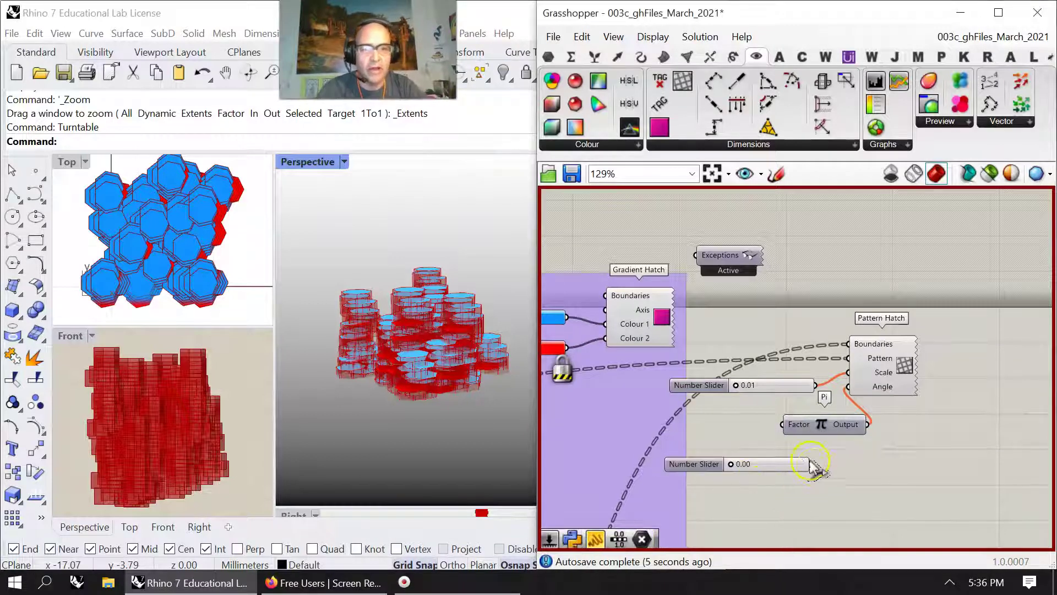
{"action": "left_click_drag", "start_coordinate": [809, 461], "coordinate": [782, 424]}
Unlock the solver and move Gradient Hatch slightly higher, keeping Pattern Hatch selected so its hatches are highlighted.
{"action": "middle_click", "coordinate": [901, 501]}
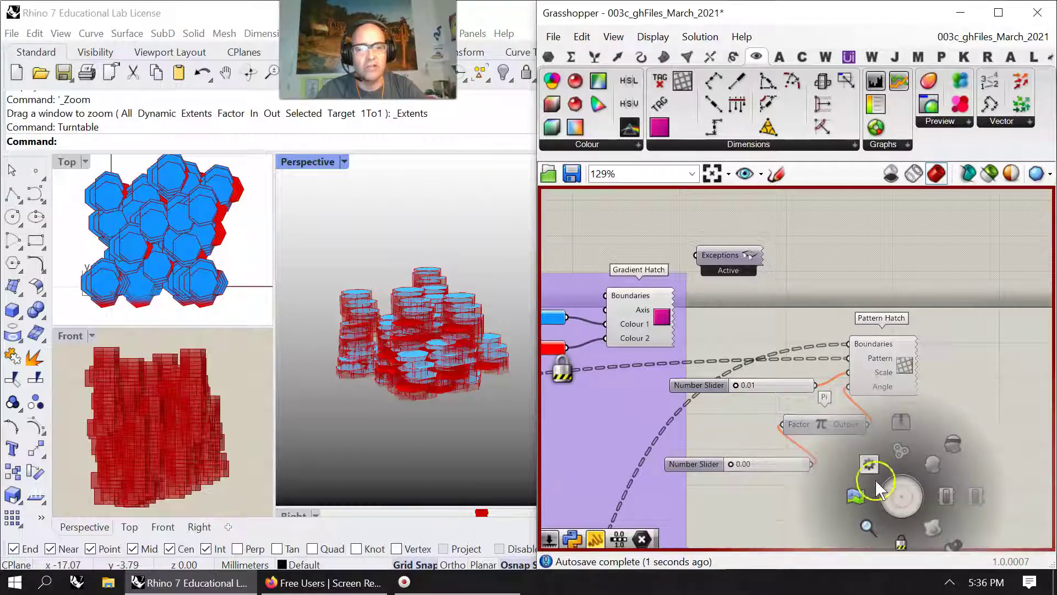
{"action": "left_click", "coordinate": [902, 538]}
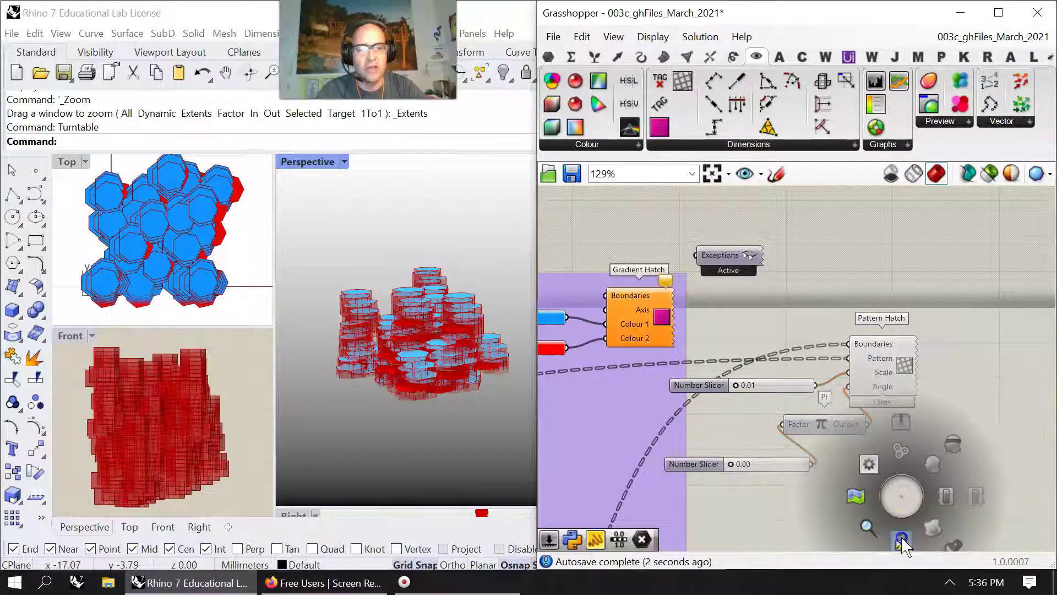
{"action": "left_click", "coordinate": [870, 480]}
{"action": "left_click", "coordinate": [880, 380]}
{"action": "left_click", "coordinate": [460, 353]}
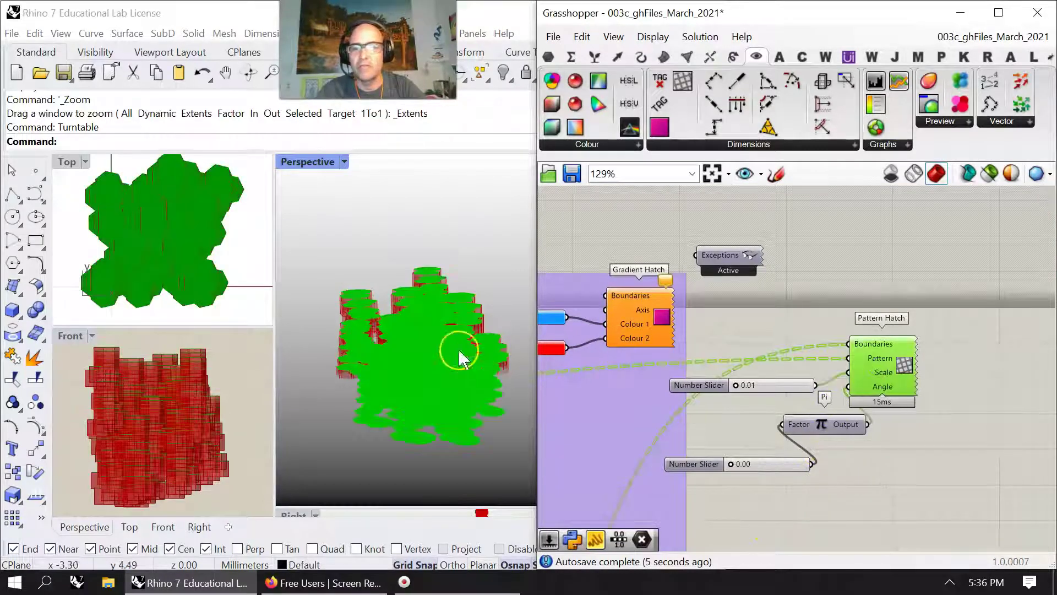
{"action": "right_click_drag", "start_coordinate": [460, 358], "coordinate": [448, 366]}
{"action": "scroll", "coordinate": [165, 228], "scroll_direction": "up", "scroll_amount": 4}
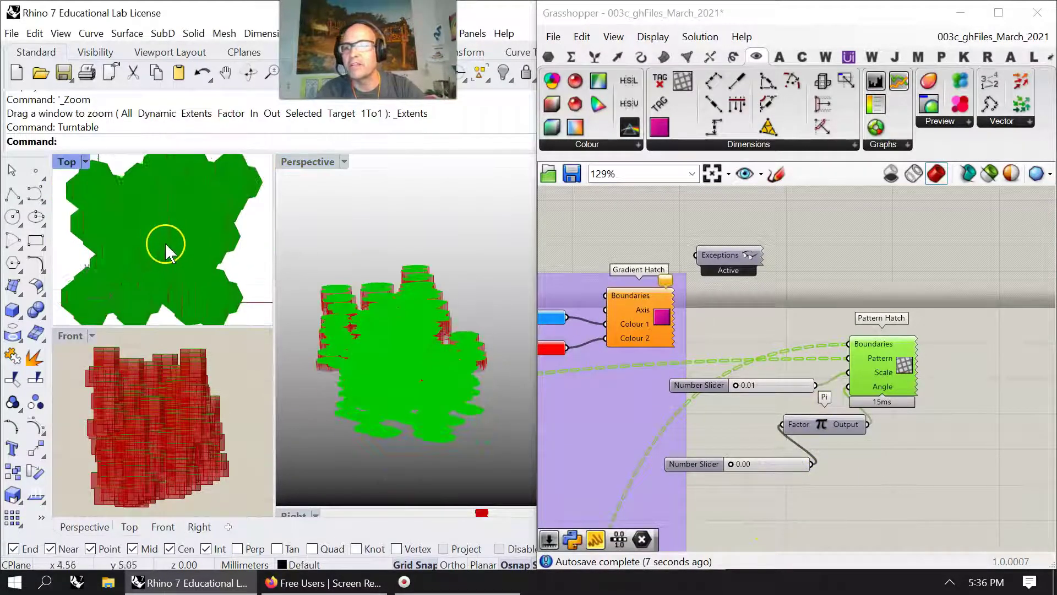
{"action": "mouse_move", "coordinate": [633, 315]}
{"action": "left_mouse_down"}
{"action": "mouse_move", "coordinate": [640, 295]}
{"action": "mouse_move", "coordinate": [625, 288]}
{"action": "left_mouse_up"}
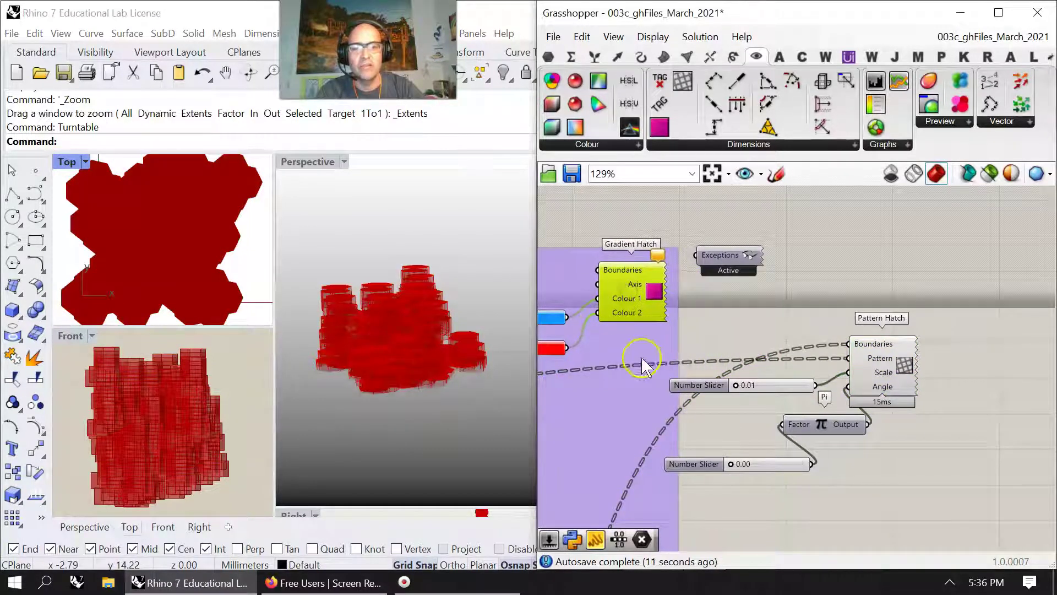
{"action": "left_click", "coordinate": [880, 375]}
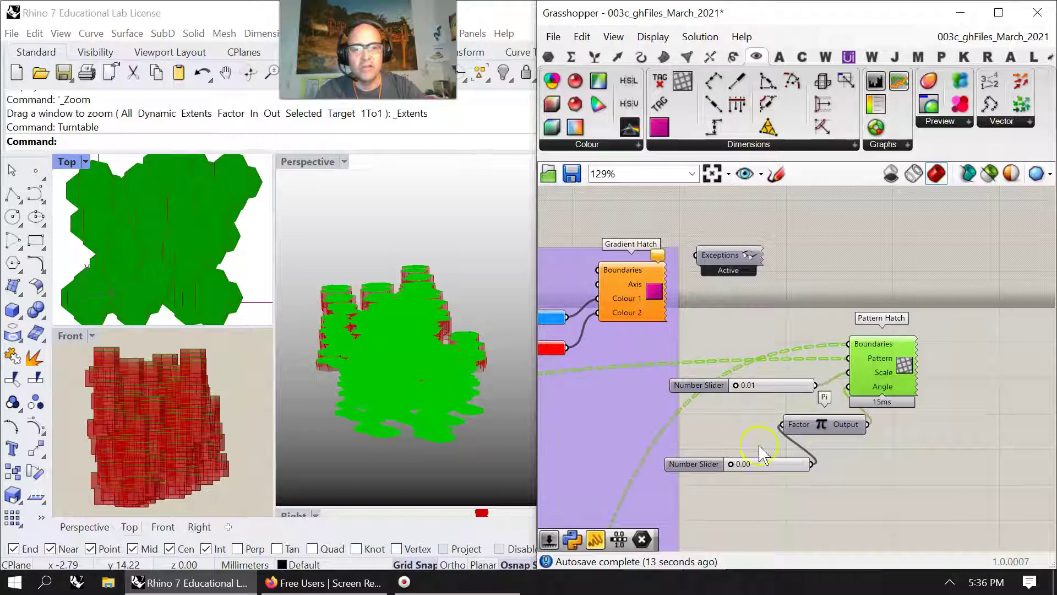
Set the Pi factor slider to 0.72 and Pattern Hatch's Scale slider to 0.71.
{"action": "left_click_drag", "start_coordinate": [732, 464], "coordinate": [790, 469]}
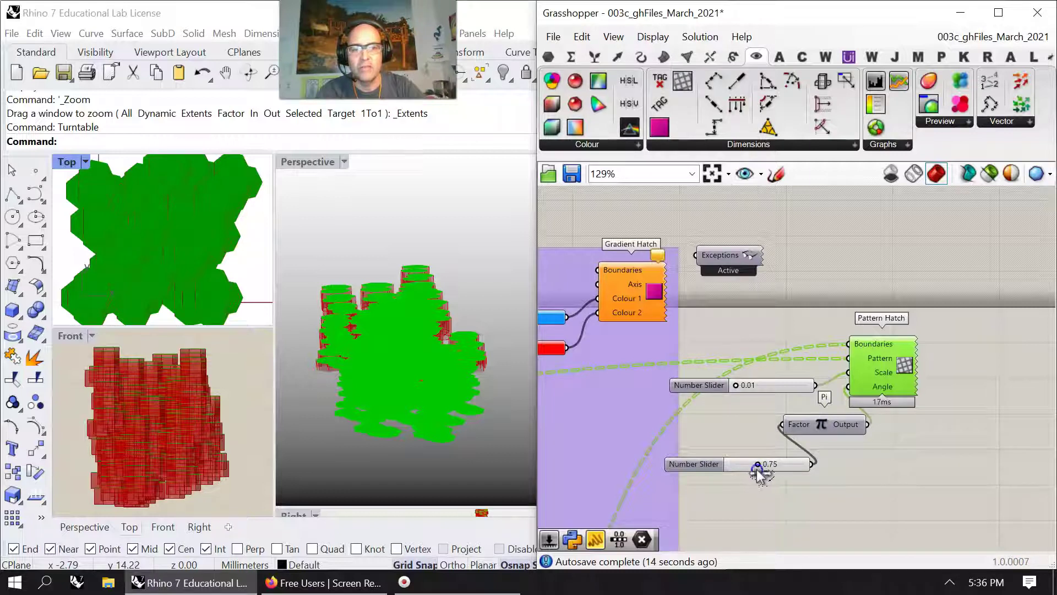
{"action": "mouse_move", "coordinate": [737, 387]}
{"action": "left_mouse_down"}
{"action": "mouse_move", "coordinate": [785, 395]}
{"action": "mouse_move", "coordinate": [751, 401]}
{"action": "mouse_move", "coordinate": [770, 404]}
{"action": "left_mouse_up"}
{"action": "mouse_move", "coordinate": [436, 357]}
{"action": "right_mouse_down"}
{"action": "mouse_move", "coordinate": [437, 378]}
{"action": "mouse_move", "coordinate": [431, 362]}
{"action": "right_mouse_up"}
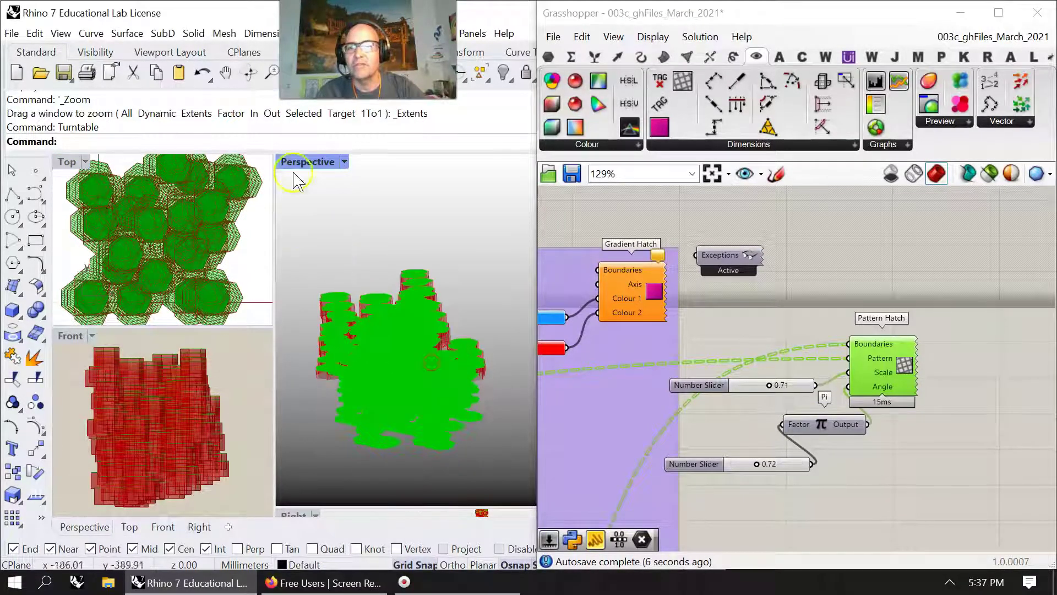
Switch Rhino's Perspective viewport to Shaded display and inspect the hatched stacks up close.
{"action": "left_click", "coordinate": [302, 162]}
{"action": "left_click", "coordinate": [379, 38]}
{"action": "right_click_drag", "start_coordinate": [390, 413], "coordinate": [401, 406]}
{"action": "scroll", "coordinate": [420, 406], "scroll_direction": "up", "scroll_amount": 4}
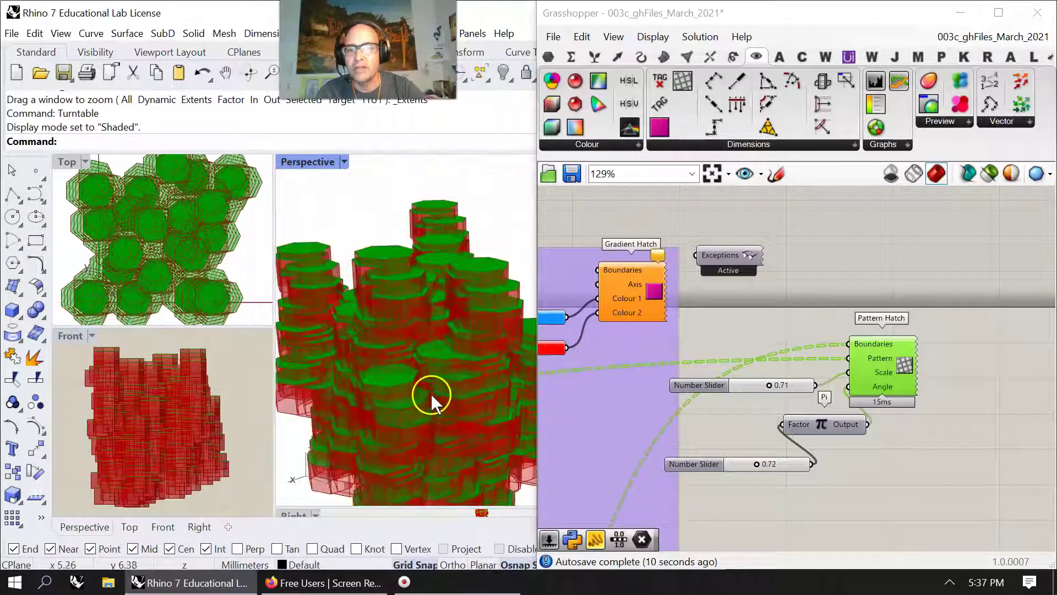
{"action": "scroll", "coordinate": [440, 385], "scroll_direction": "up", "scroll_amount": 6}
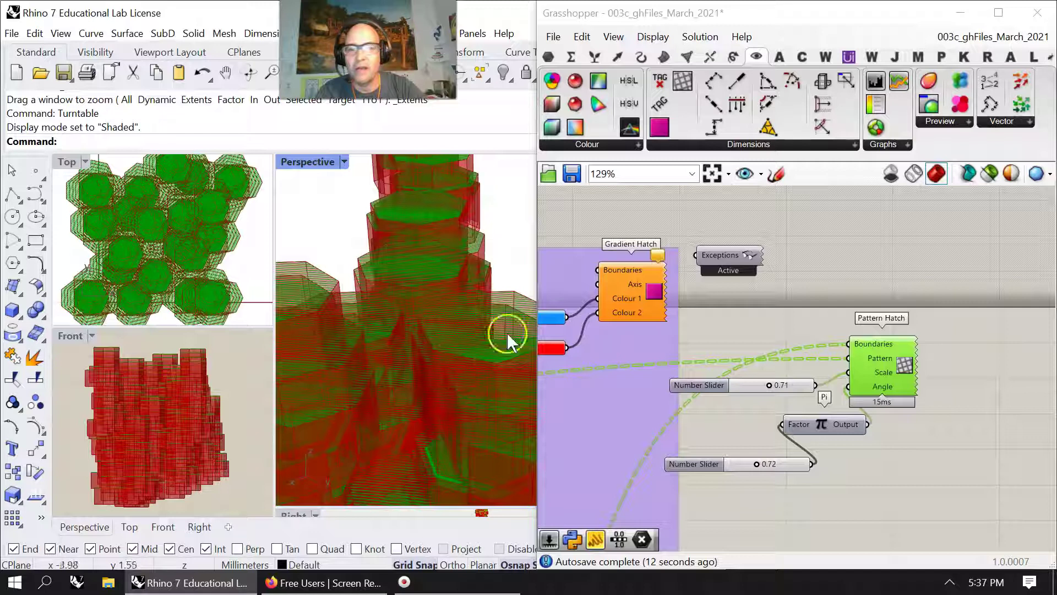
Set Pattern Hatch's Scale slider to 0.78 and the Pi factor slider to 0.97.
{"action": "mouse_move", "coordinate": [771, 390]}
{"action": "left_mouse_down"}
{"action": "mouse_move", "coordinate": [755, 389]}
{"action": "mouse_move", "coordinate": [775, 390]}
{"action": "left_mouse_up"}
{"action": "scroll", "coordinate": [227, 302], "scroll_direction": "up", "scroll_amount": 6}
{"action": "scroll", "coordinate": [227, 301], "scroll_direction": "up", "scroll_amount": 3}
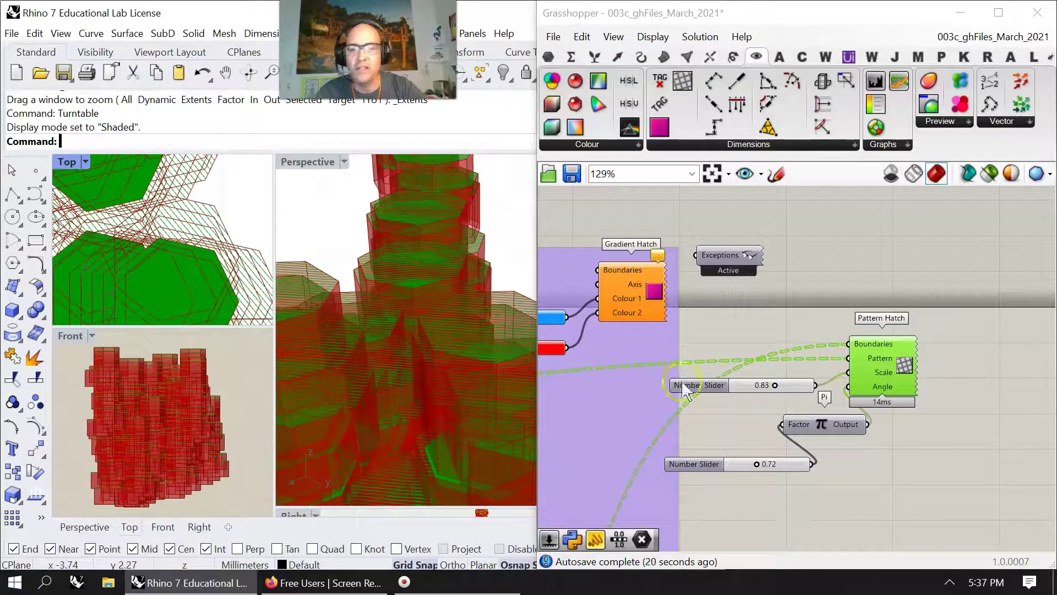
{"action": "mouse_move", "coordinate": [776, 392]}
{"action": "left_mouse_down"}
{"action": "mouse_move", "coordinate": [794, 391]}
{"action": "mouse_move", "coordinate": [761, 392]}
{"action": "mouse_move", "coordinate": [775, 404]}
{"action": "left_mouse_up"}
{"action": "mouse_move", "coordinate": [758, 467]}
{"action": "left_mouse_down"}
{"action": "mouse_move", "coordinate": [786, 463]}
{"action": "mouse_move", "coordinate": [751, 461]}
{"action": "mouse_move", "coordinate": [774, 464]}
{"action": "mouse_move", "coordinate": [765, 464]}
{"action": "left_mouse_up"}
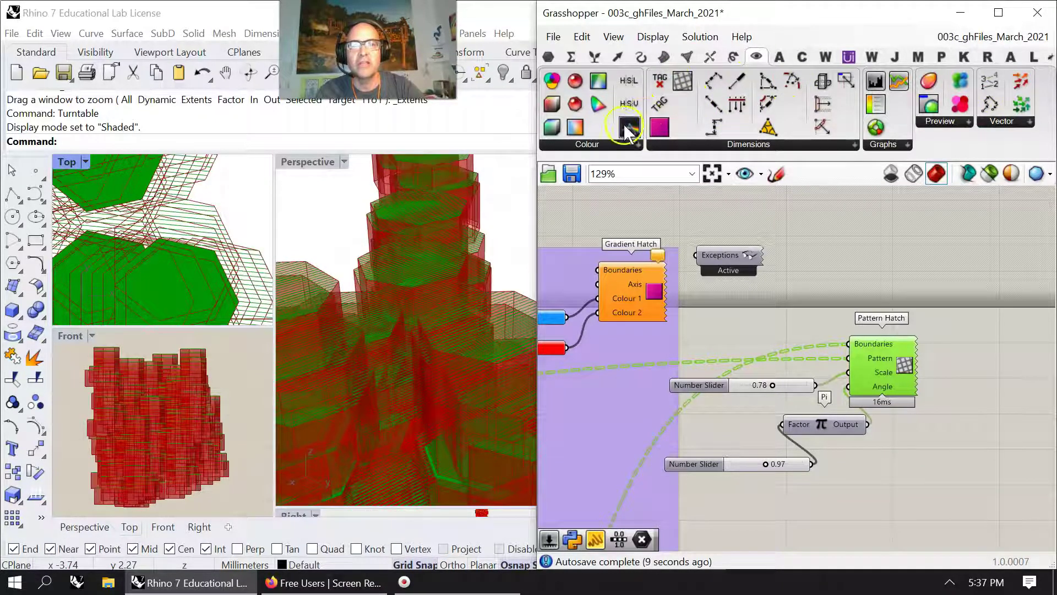
{"action": "left_click", "coordinate": [587, 144]}
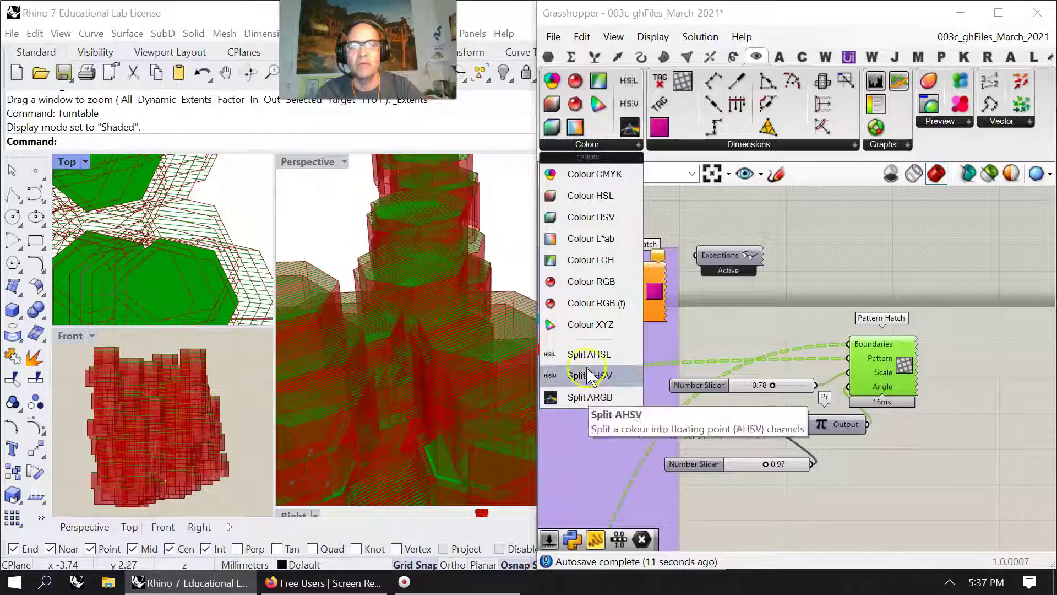
{"action": "left_click", "coordinate": [733, 57]}
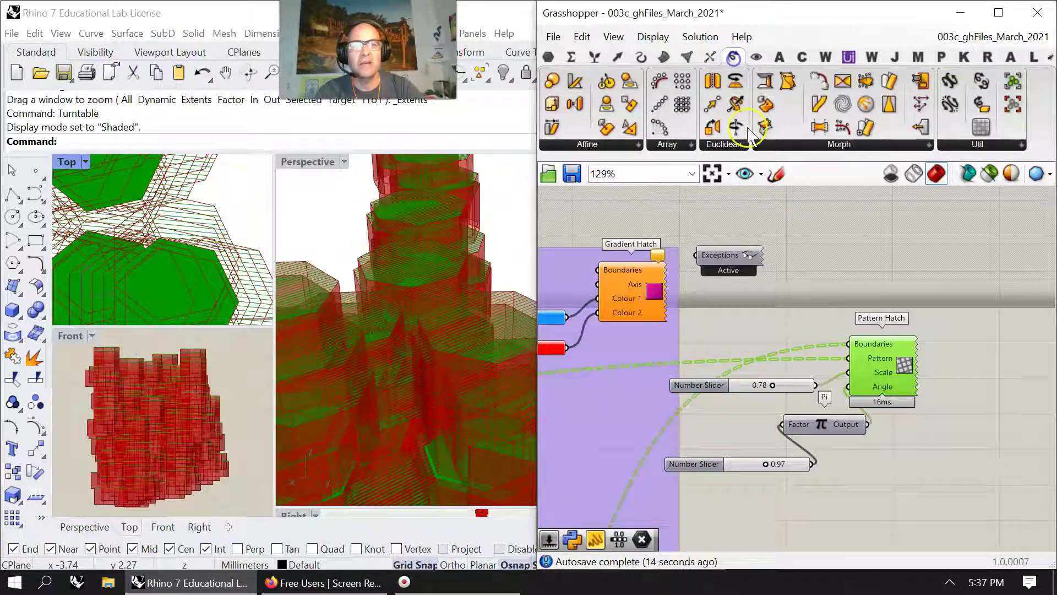
{"action": "left_click", "coordinate": [973, 145]}
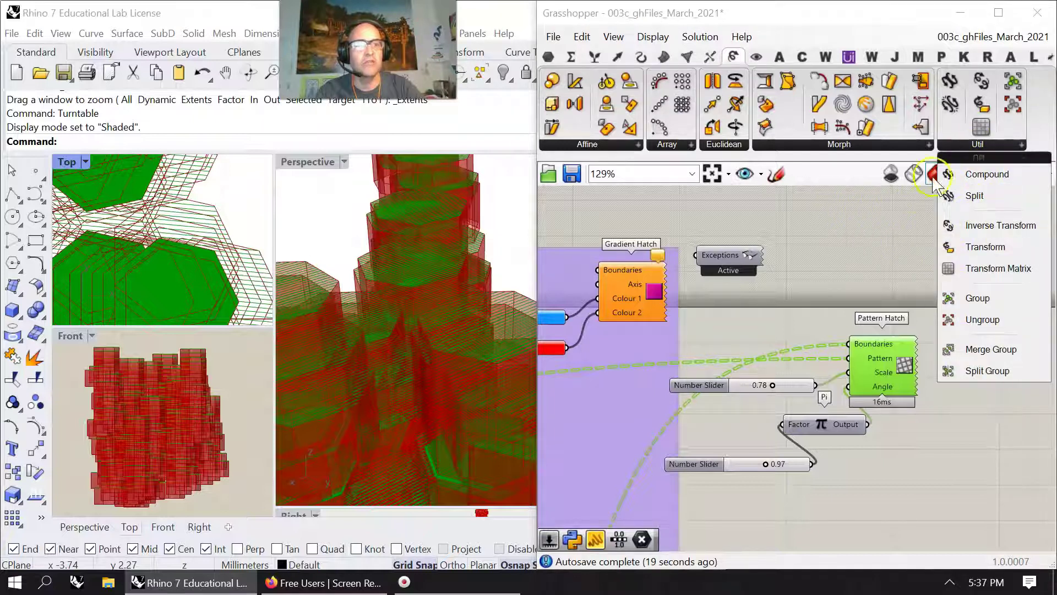
{"action": "left_click", "coordinate": [864, 145]}
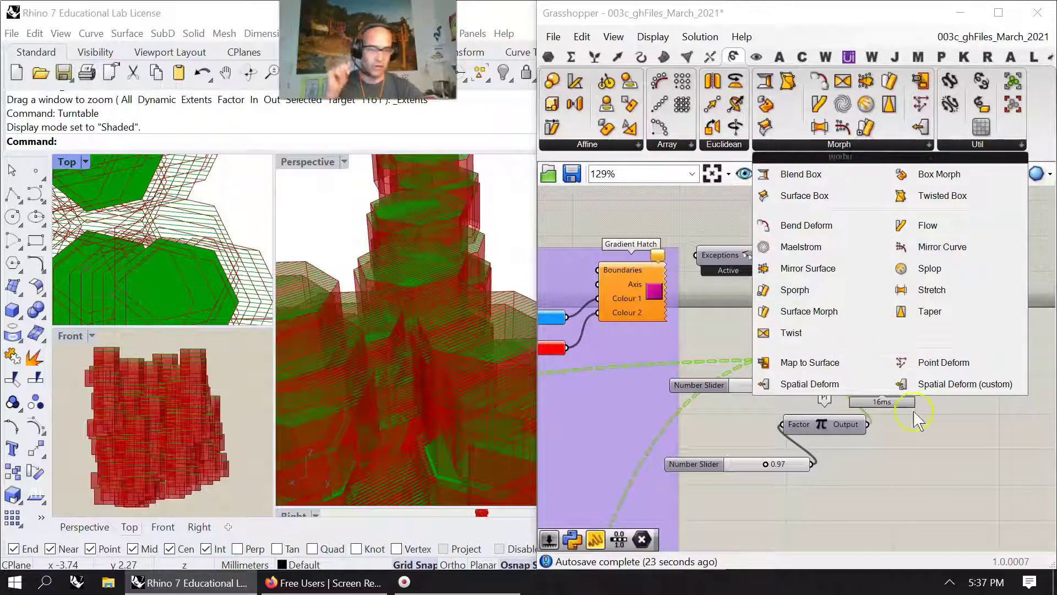
{"action": "left_click", "coordinate": [934, 450]}
Group Pattern Hatch, Pi and their two sliders slightly farther from the existing purple group, and save the definition.
{"action": "left_click_drag", "start_coordinate": [911, 485], "coordinate": [754, 333]}
{"action": "left_click_drag", "start_coordinate": [880, 370], "coordinate": [936, 373]}
{"action": "right_click", "coordinate": [949, 472]}
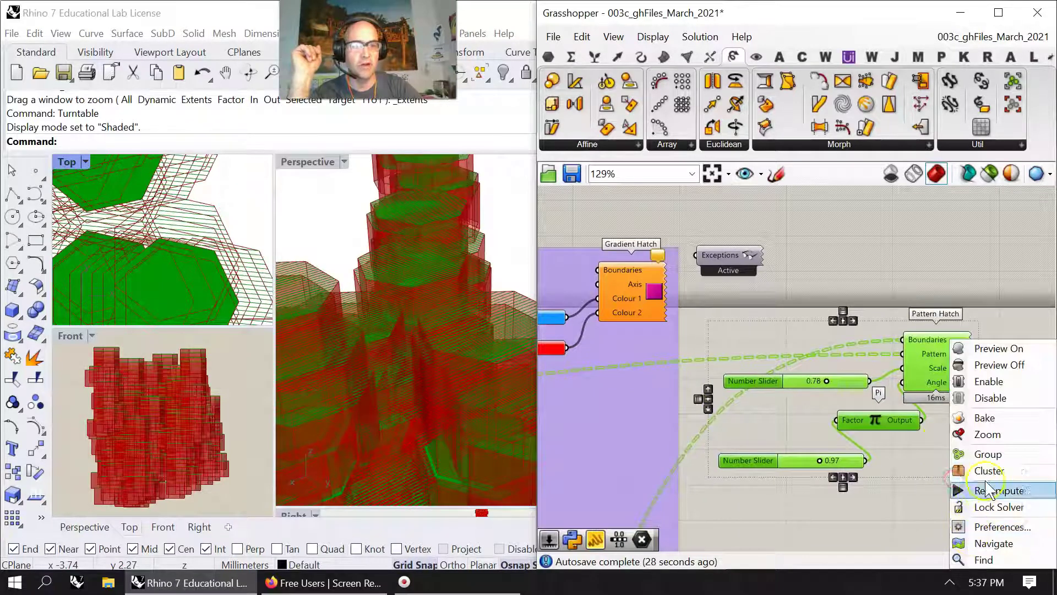
{"action": "left_click", "coordinate": [985, 460]}
{"action": "left_click", "coordinate": [901, 518]}
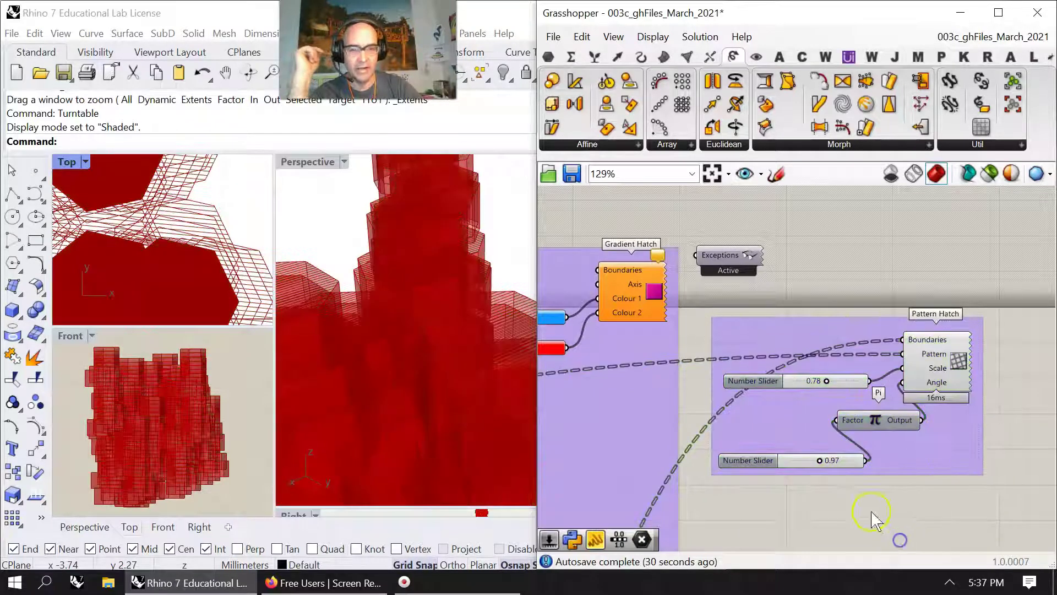
{"action": "left_click", "coordinate": [553, 36]}
{"action": "left_click", "coordinate": [598, 122]}
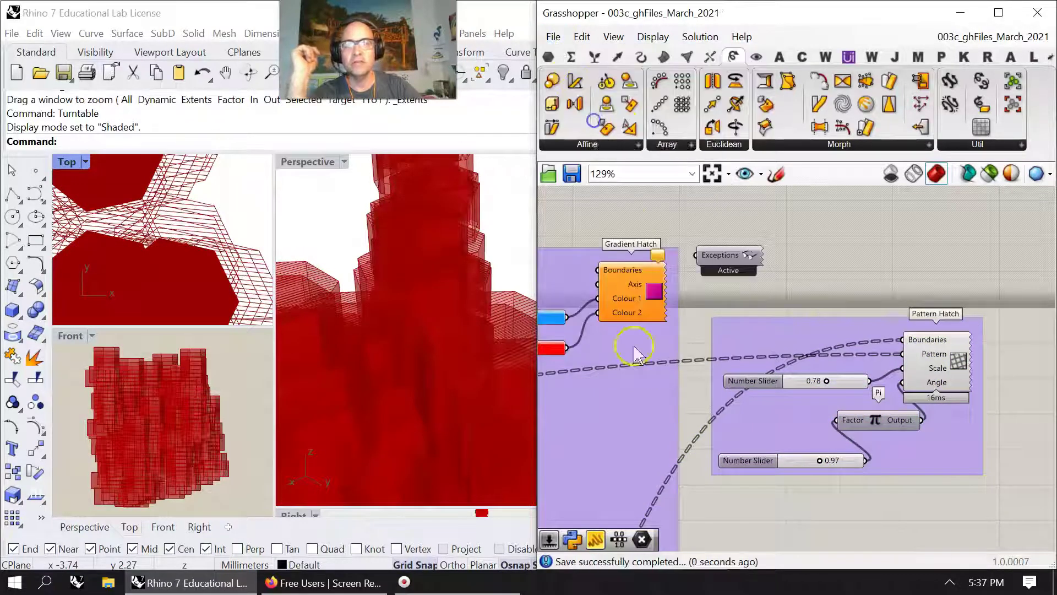
Select Pattern Hatch and examine its highlighted hatches on the stacked polygons in the Perspective viewport.
{"action": "scroll", "coordinate": [401, 370], "scroll_direction": "down", "scroll_amount": 3}
{"action": "mouse_move", "coordinate": [654, 377]}
{"action": "right_mouse_down"}
{"action": "mouse_move", "coordinate": [787, 342]}
{"action": "mouse_move", "coordinate": [916, 354]}
{"action": "right_mouse_up"}
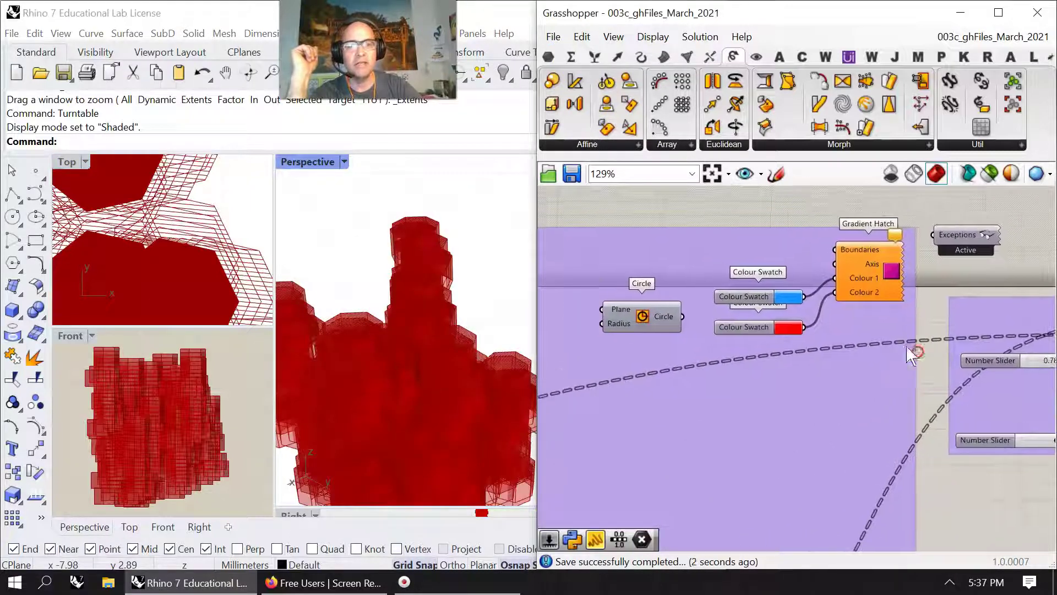
{"action": "scroll", "coordinate": [824, 368], "scroll_direction": "down", "scroll_amount": 2}
{"action": "mouse_move", "coordinate": [832, 374]}
{"action": "right_mouse_down"}
{"action": "mouse_move", "coordinate": [652, 372]}
{"action": "mouse_move", "coordinate": [745, 402]}
{"action": "right_mouse_up"}
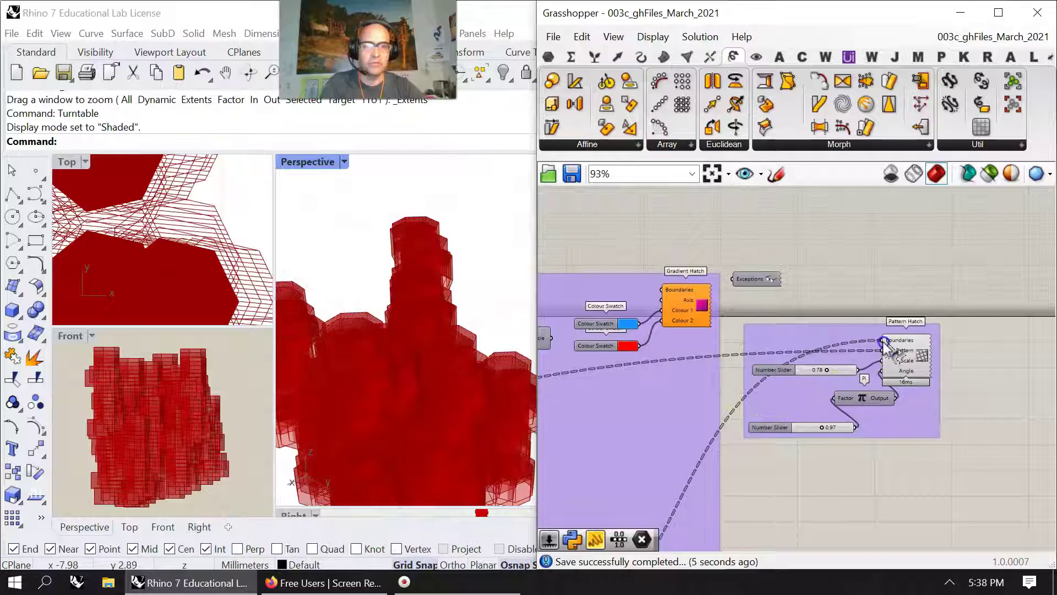
{"action": "left_click", "coordinate": [974, 37]}
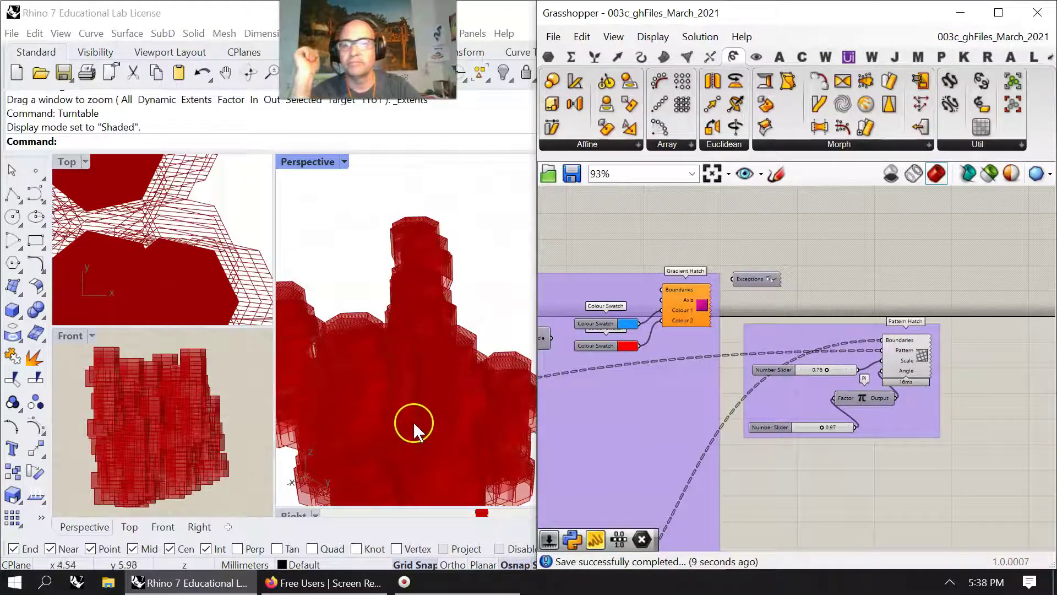
{"action": "scroll", "coordinate": [413, 422], "scroll_direction": "up", "scroll_amount": 3}
{"action": "left_click", "coordinate": [914, 364]}
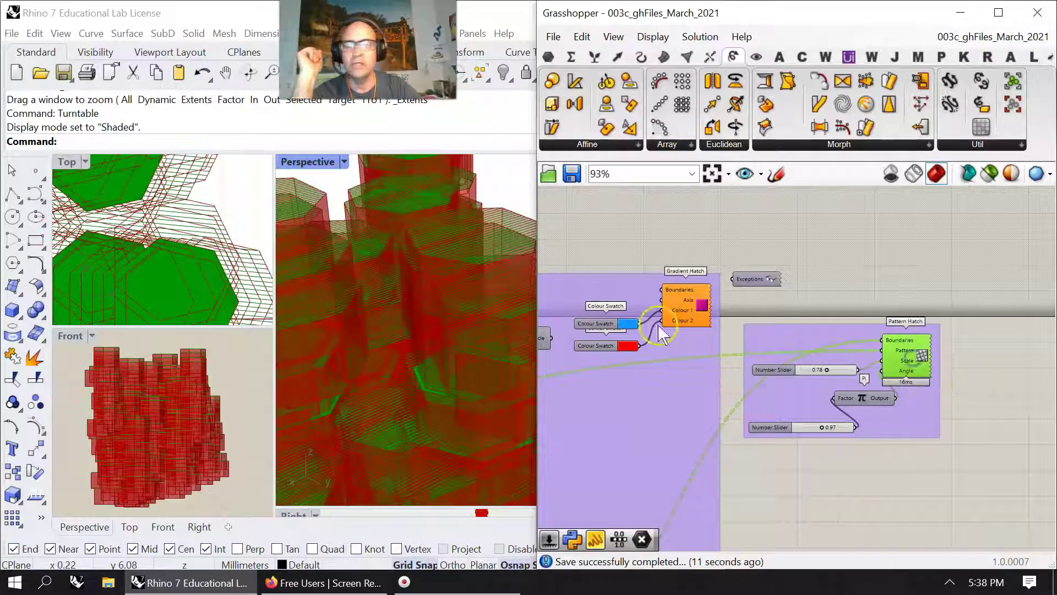